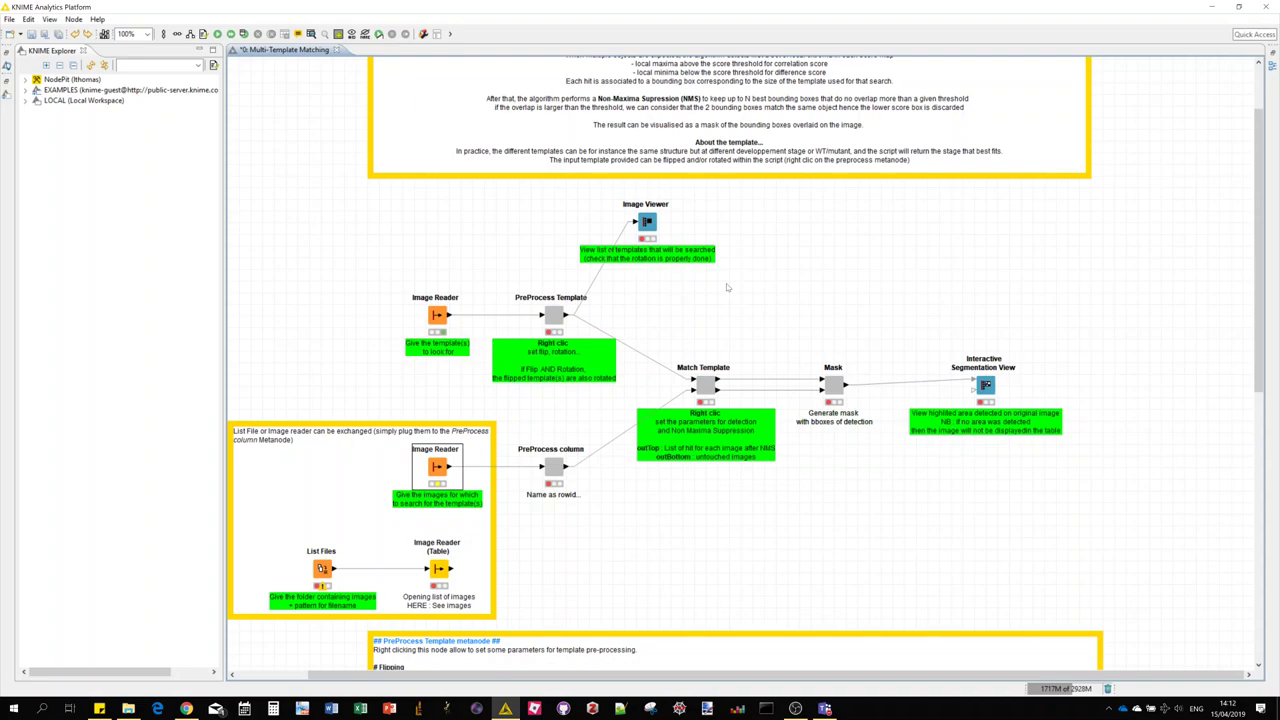
Switch to the GitHub repository in Chrome and open environment.yml.
click(10, 19)
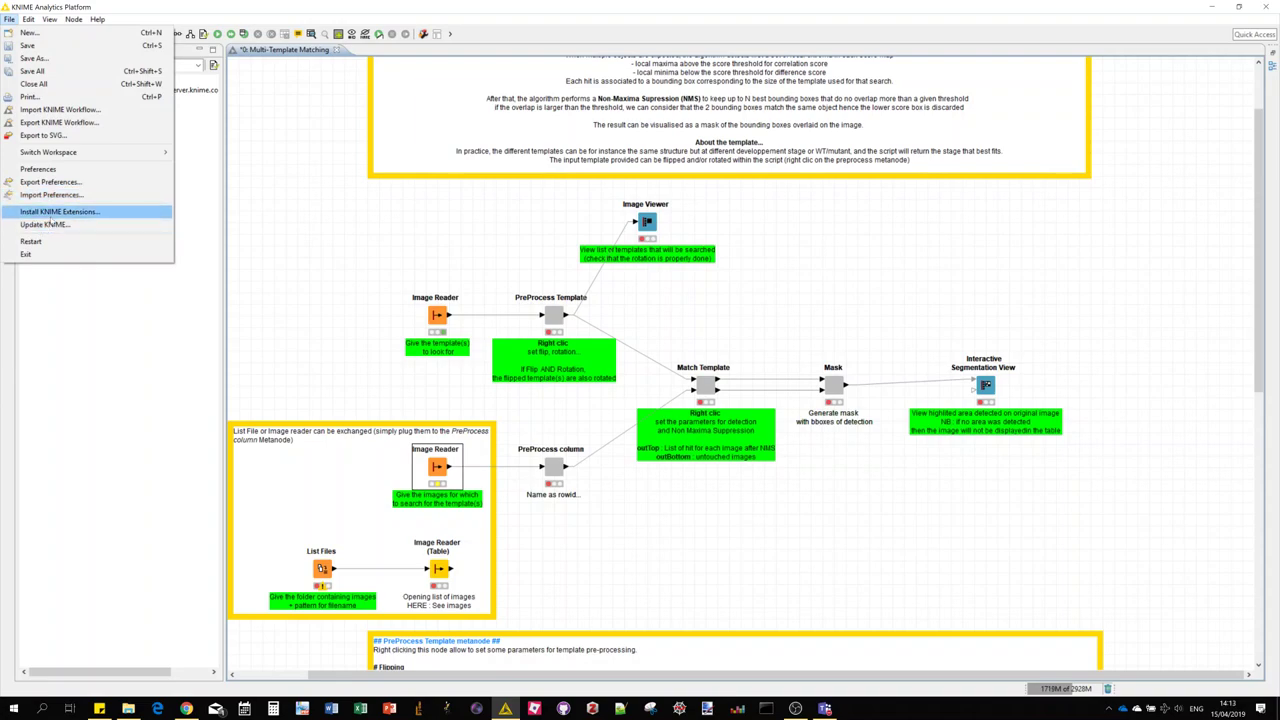
click(396, 230)
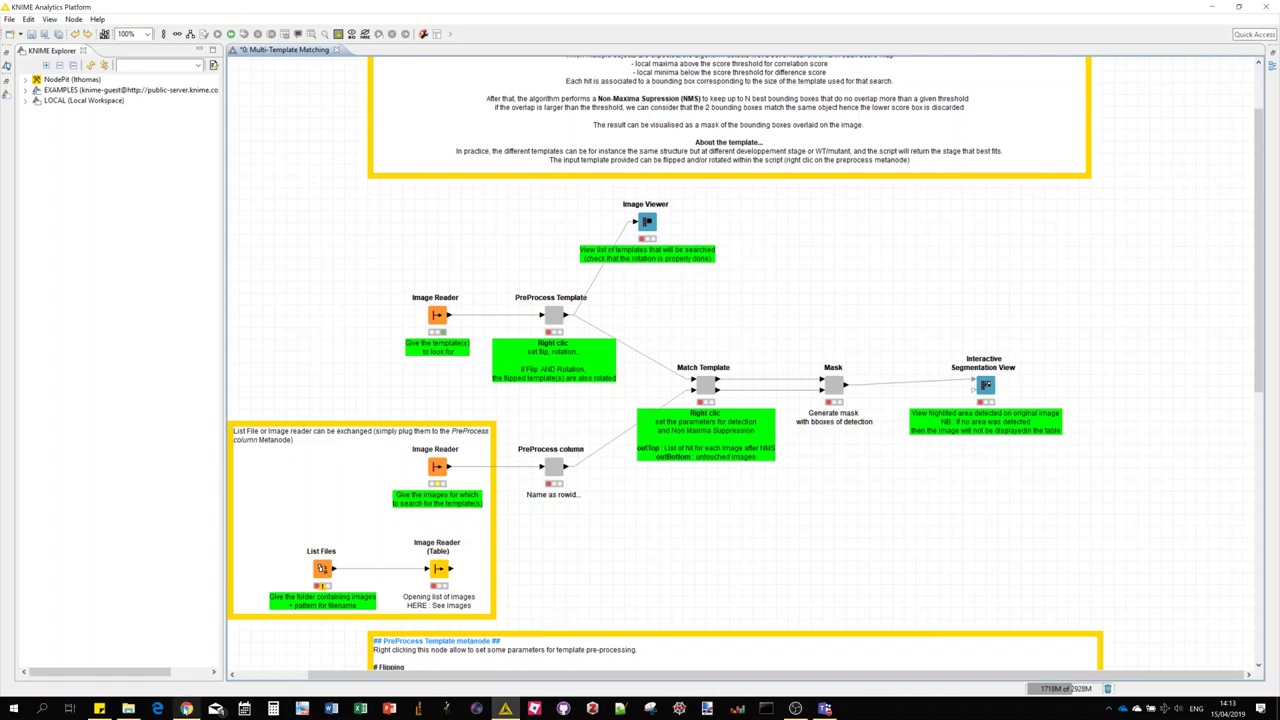
mouse_move(186, 708)
click(188, 680)
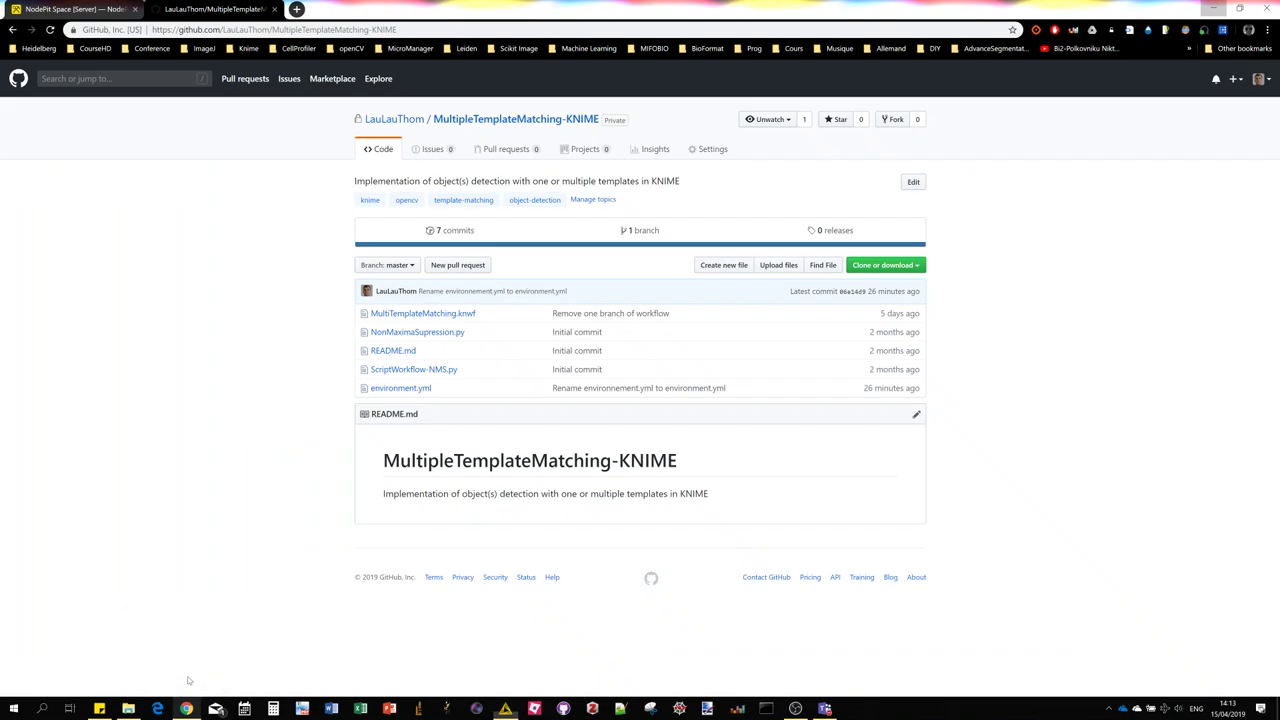
click(412, 392)
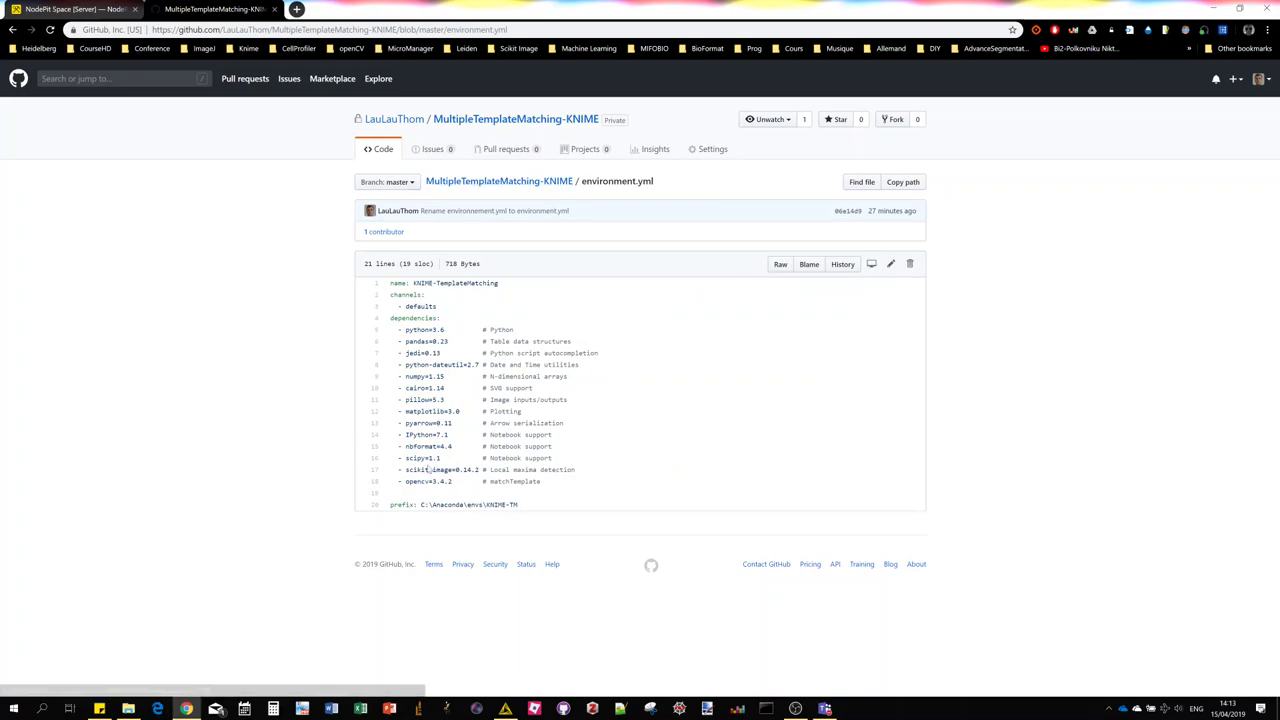
Highlight the opencv=3.4.2 dependency line, then return to the repository main page.
drag(406, 481, 451, 482)
click(451, 482)
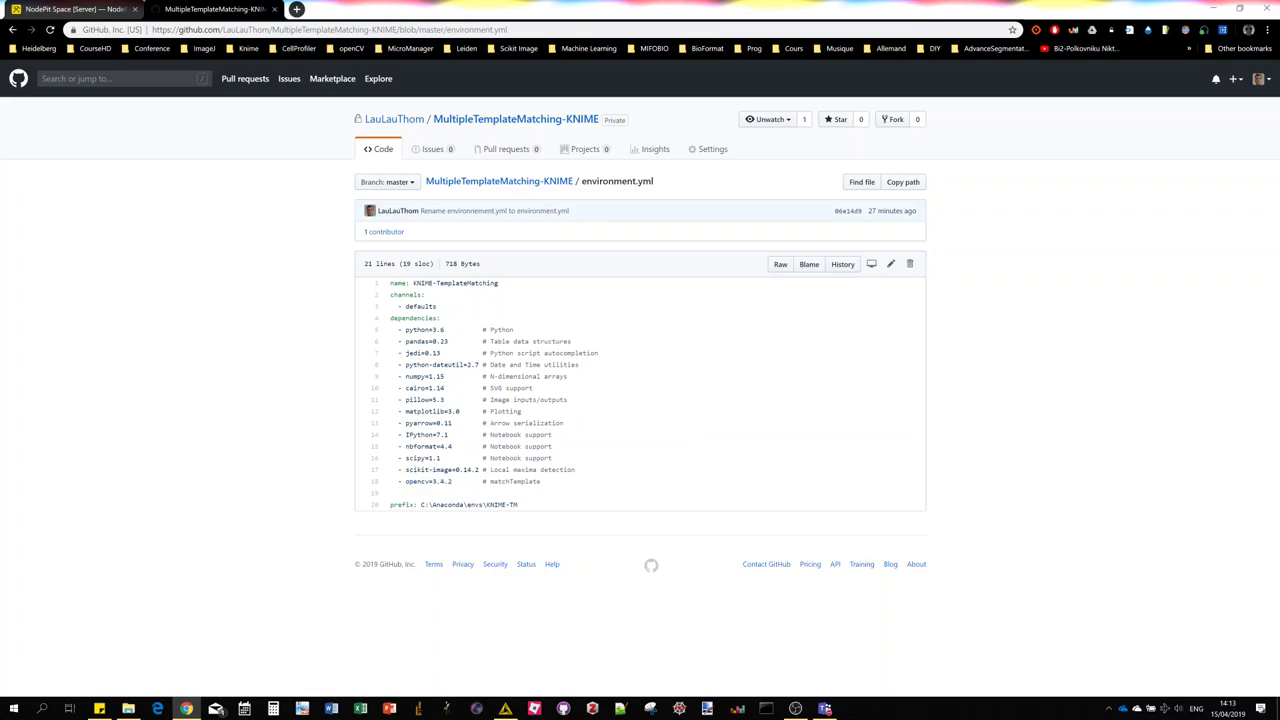
click(556, 183)
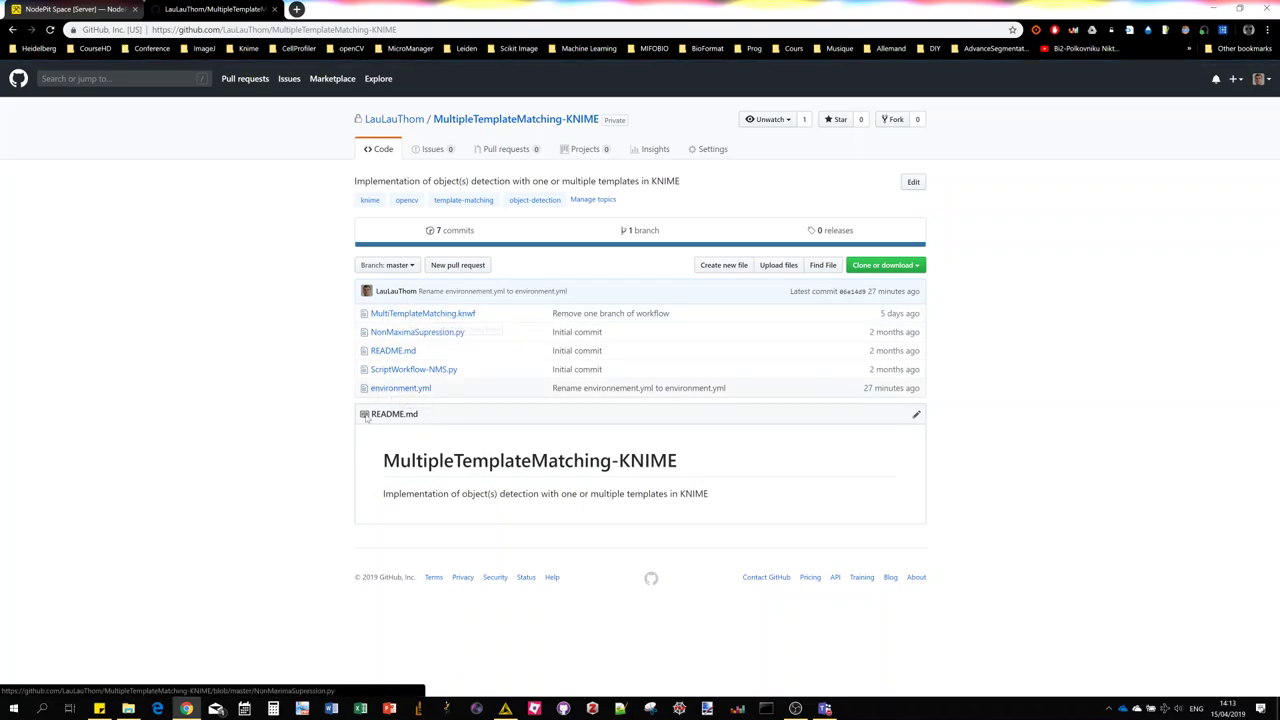
Launch Anaconda Prompt and enter the command conda env create -f environment.yml.
click(42, 709)
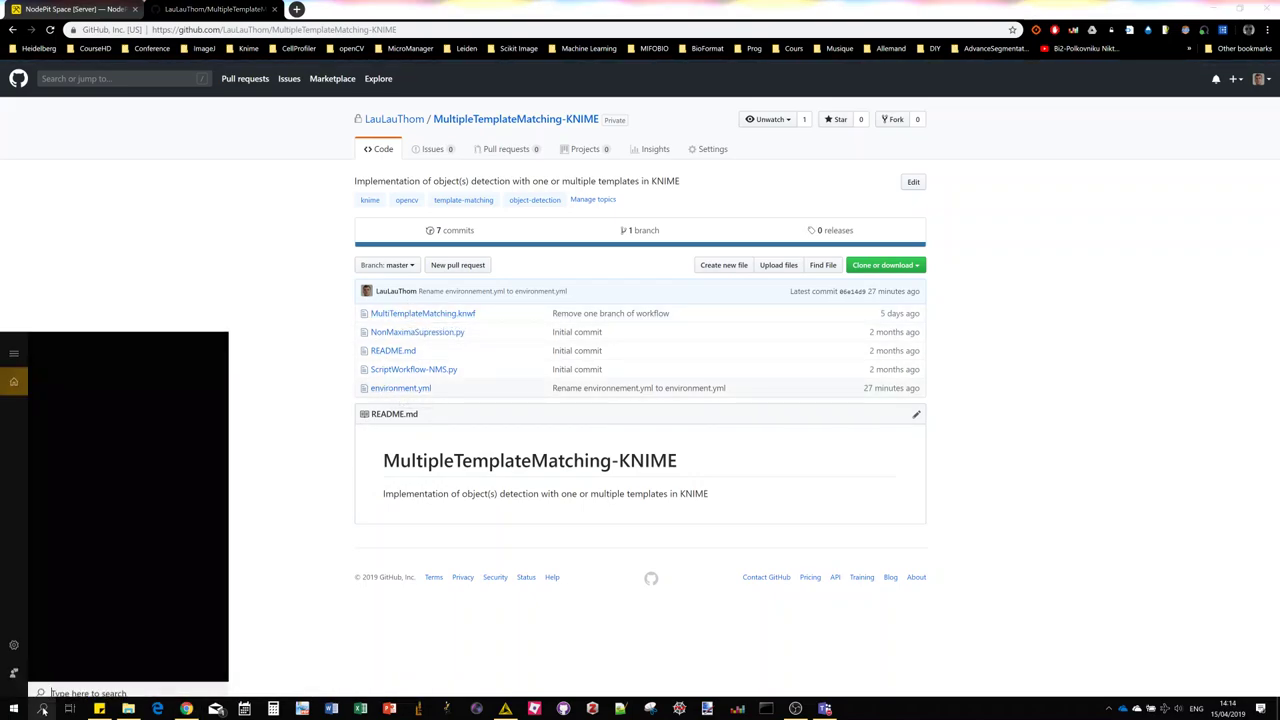
text(an)
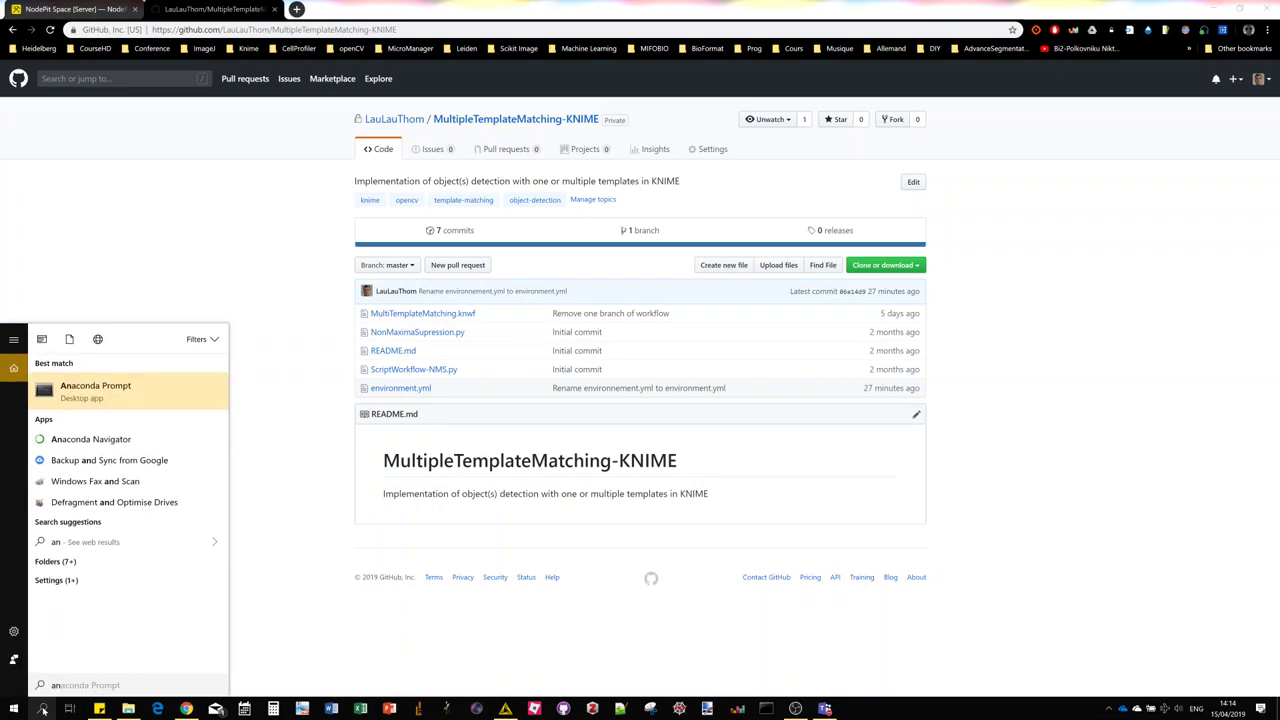
click(123, 398)
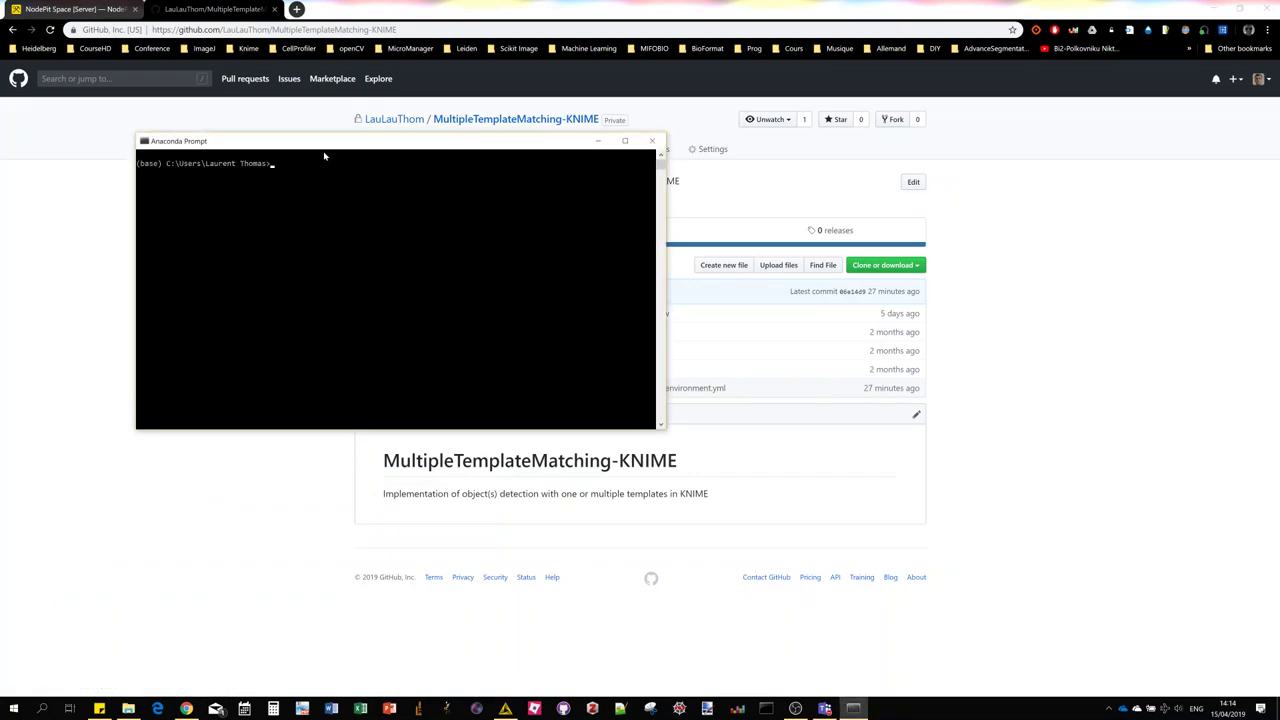
text(conda env create)
text(-f environment.yml)
Close Anaconda Prompt and open KNIME's Python preferences.
click(652, 143)
click(518, 707)
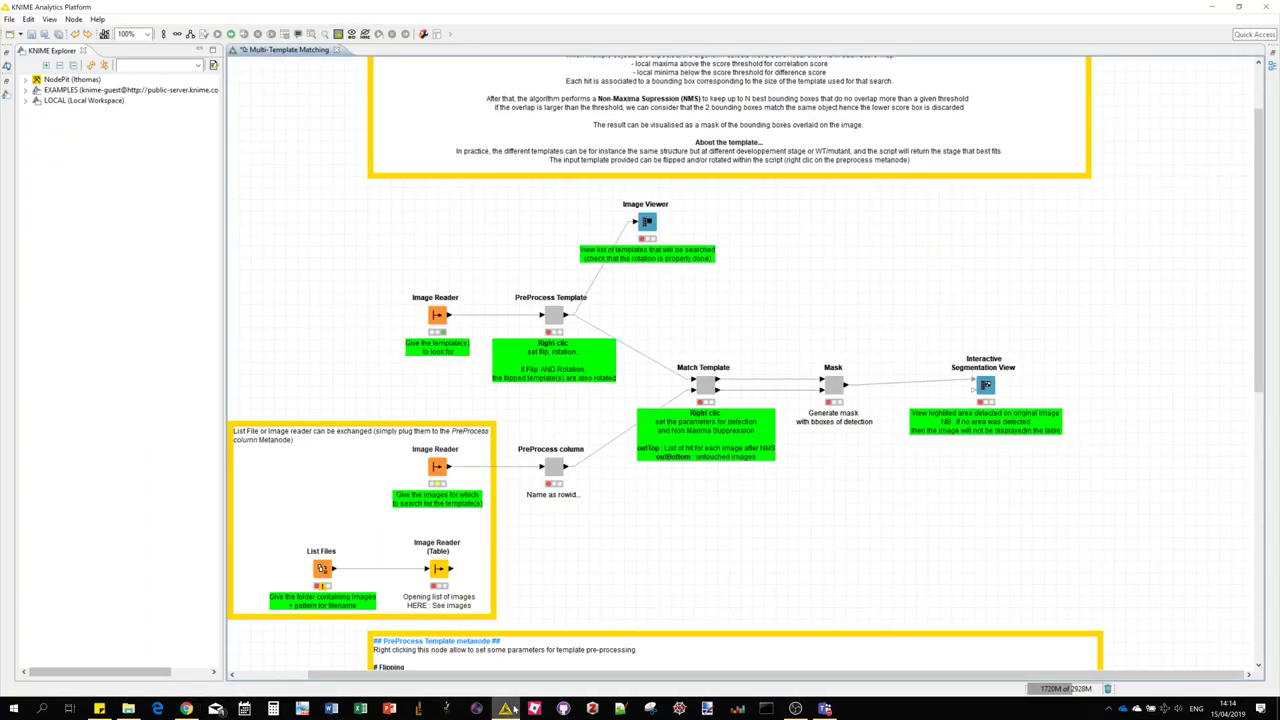
click(10, 19)
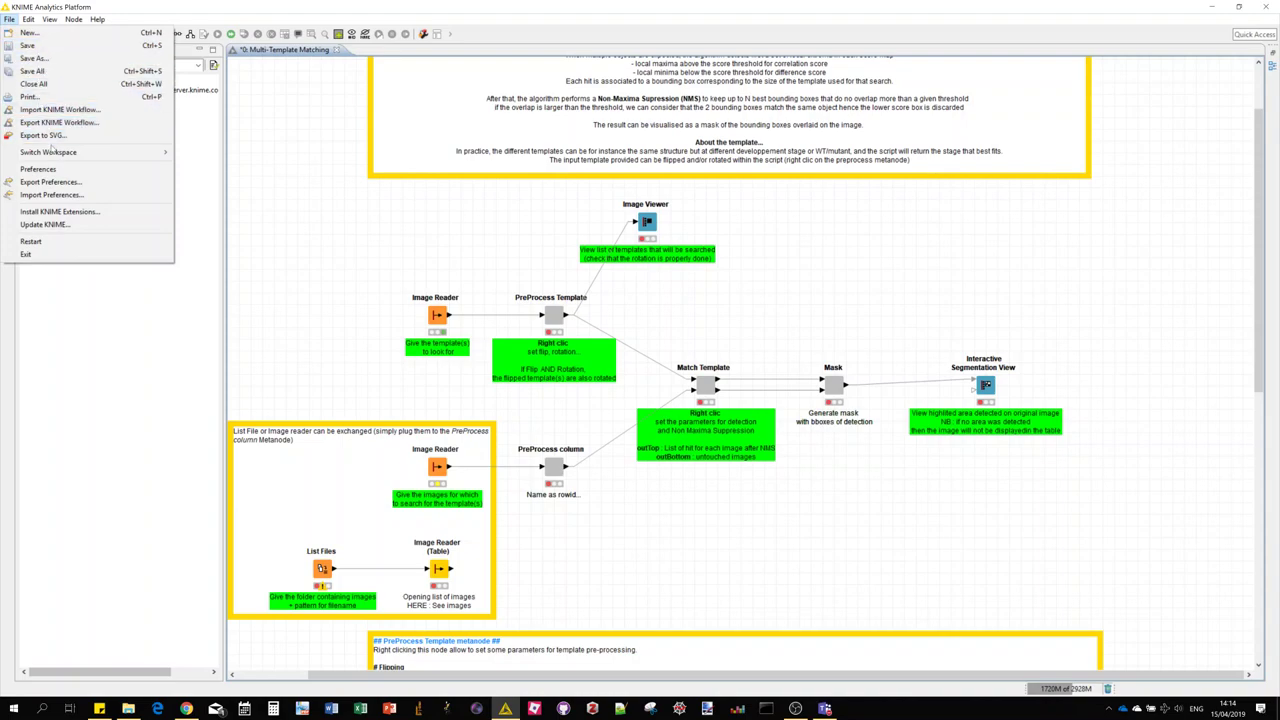
click(57, 172)
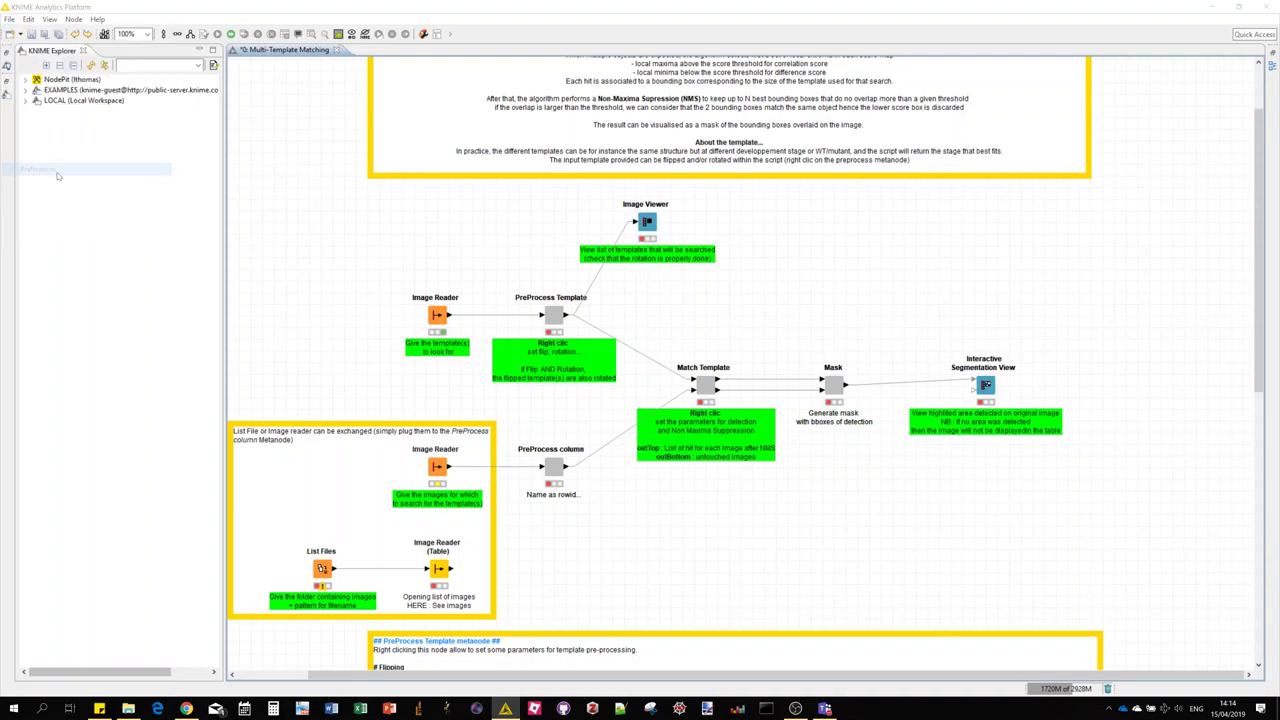
Confirm Python 3 uses the KNIME-TemplateMatching environment's python.exe (3.6.8), then cancel.
scroll(545, 180, up, 5)
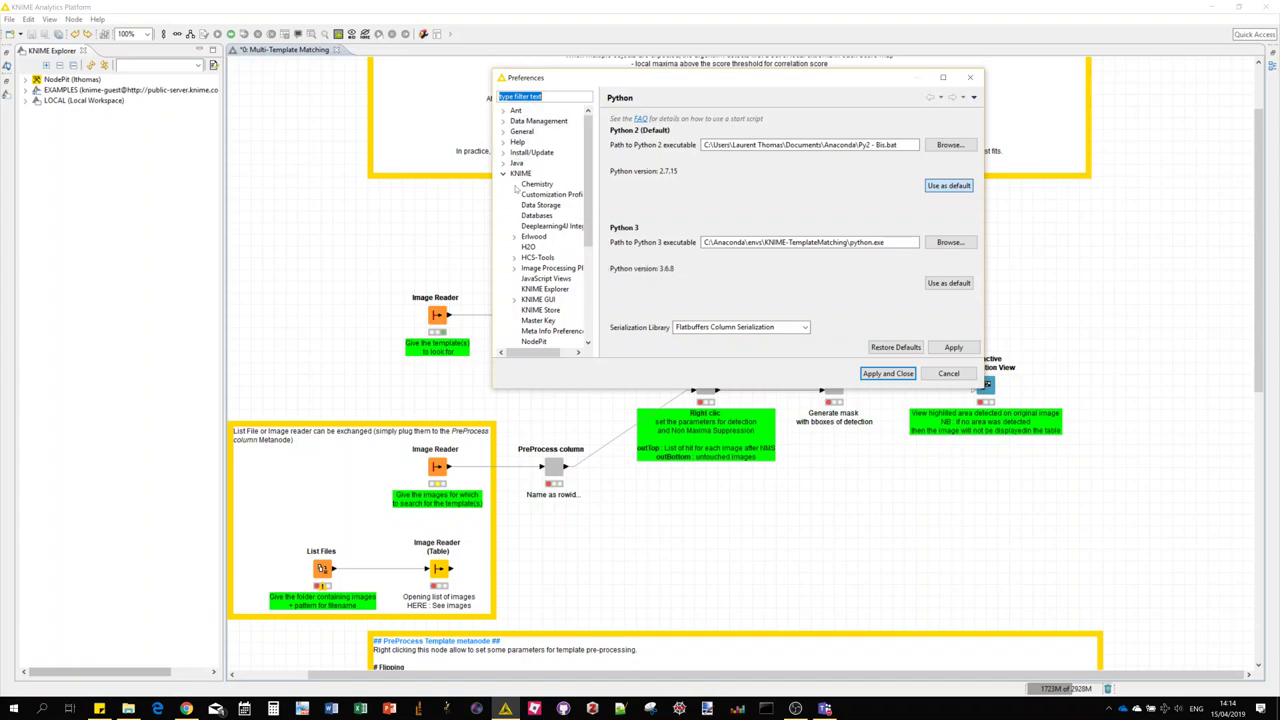
scroll(522, 250, down, 3)
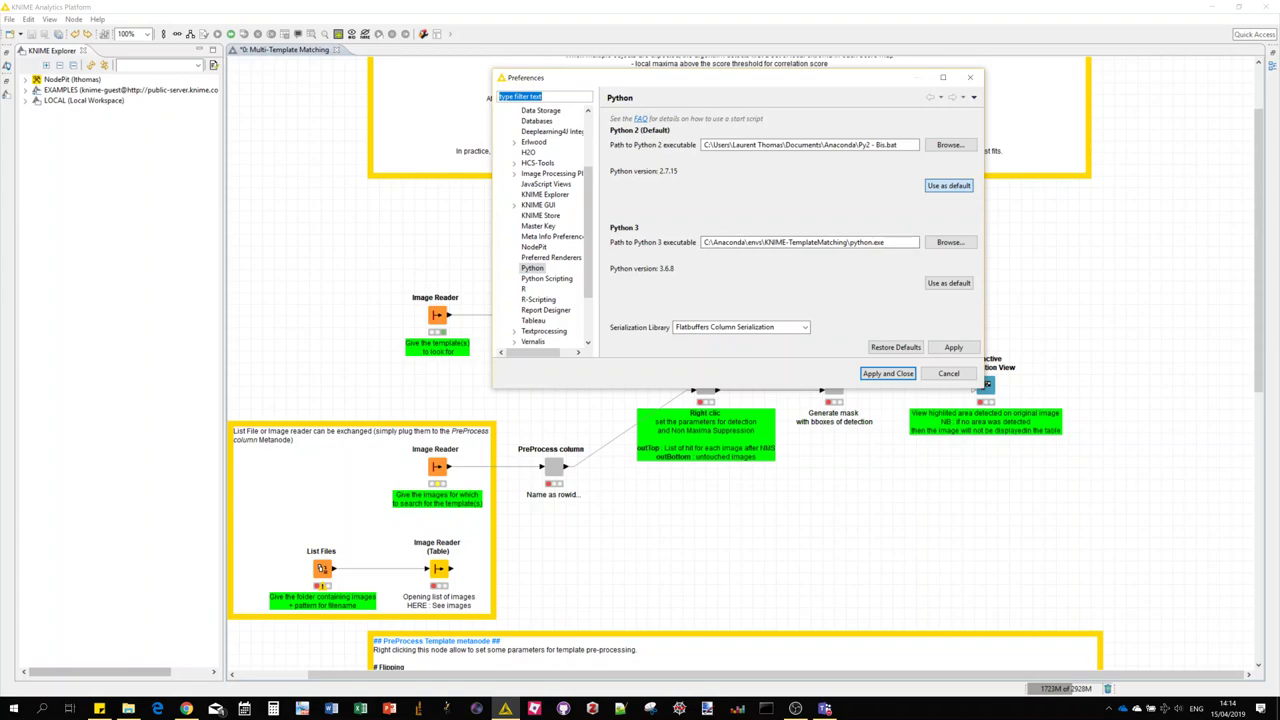
drag(905, 242, 856, 242)
drag(712, 242, 762, 242)
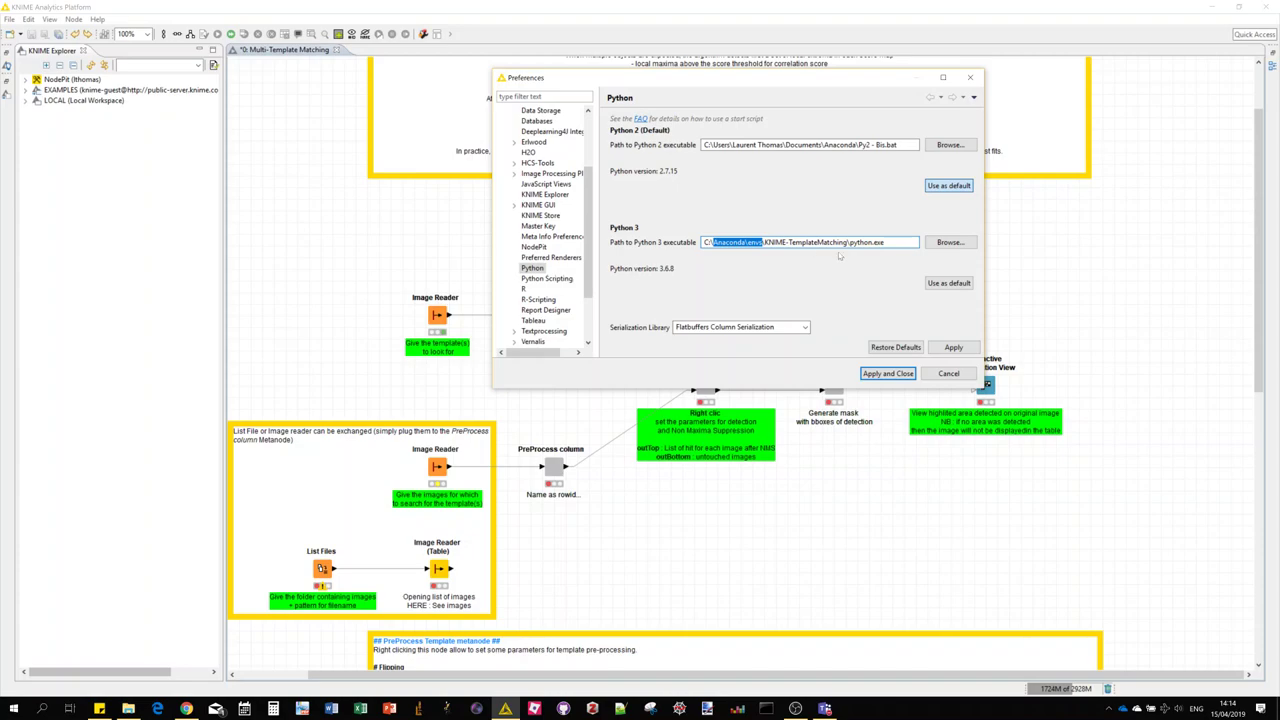
click(950, 375)
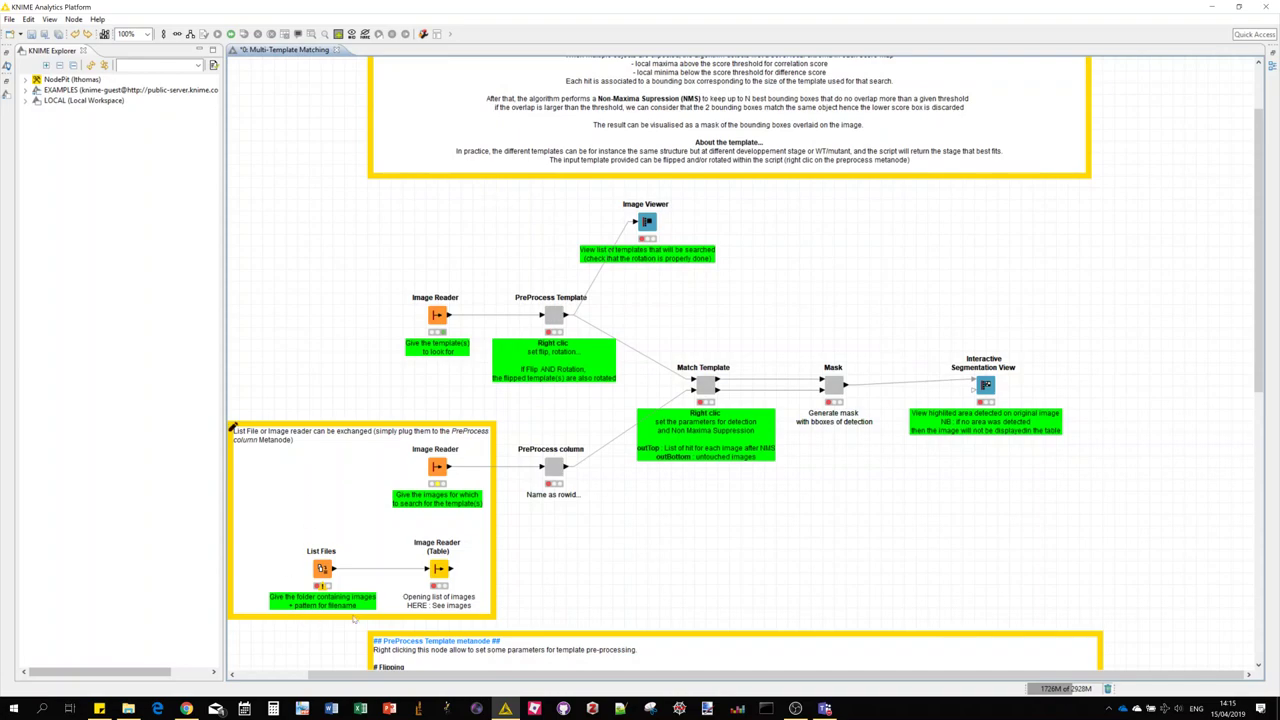
click(192, 708)
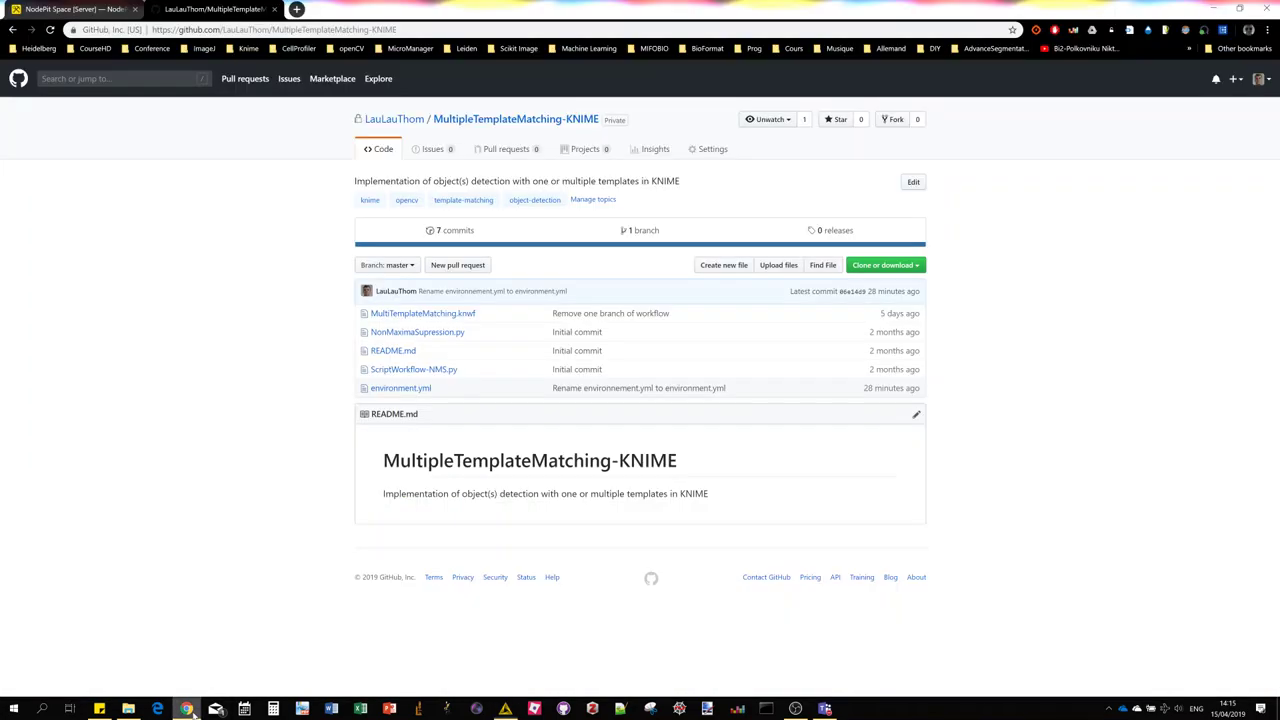
click(73, 8)
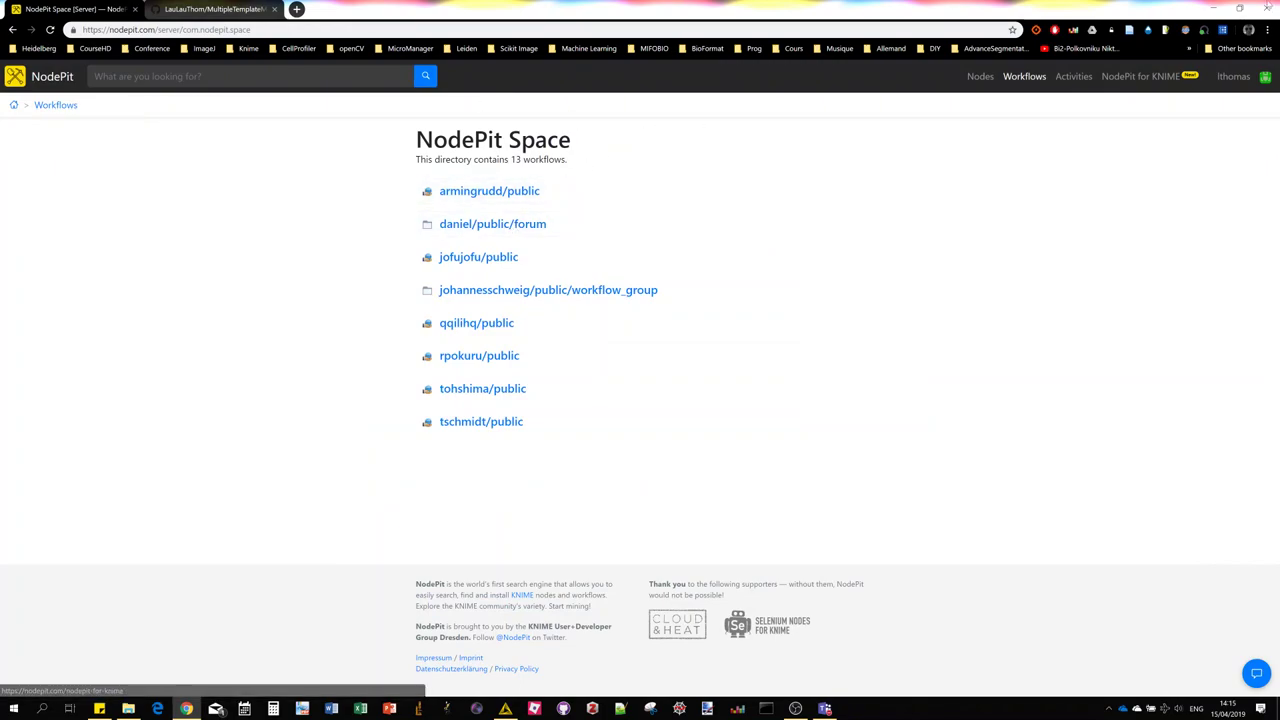
click(1212, 8)
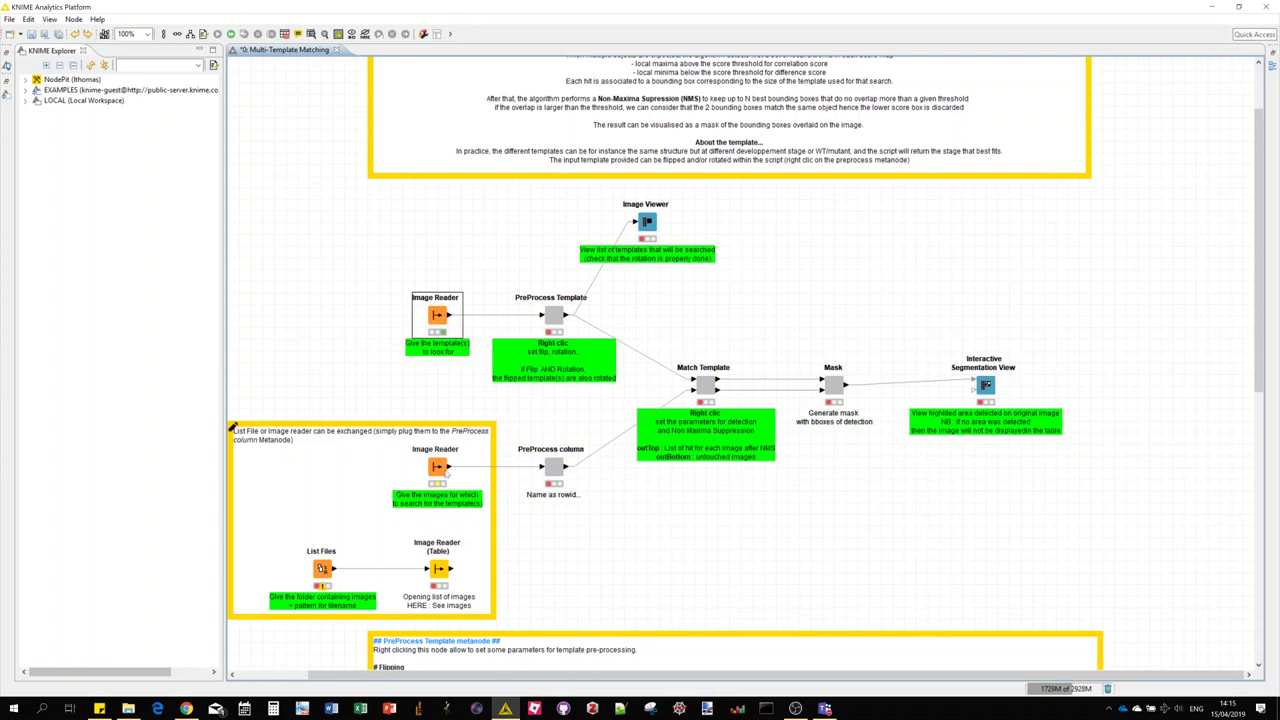
click(446, 471)
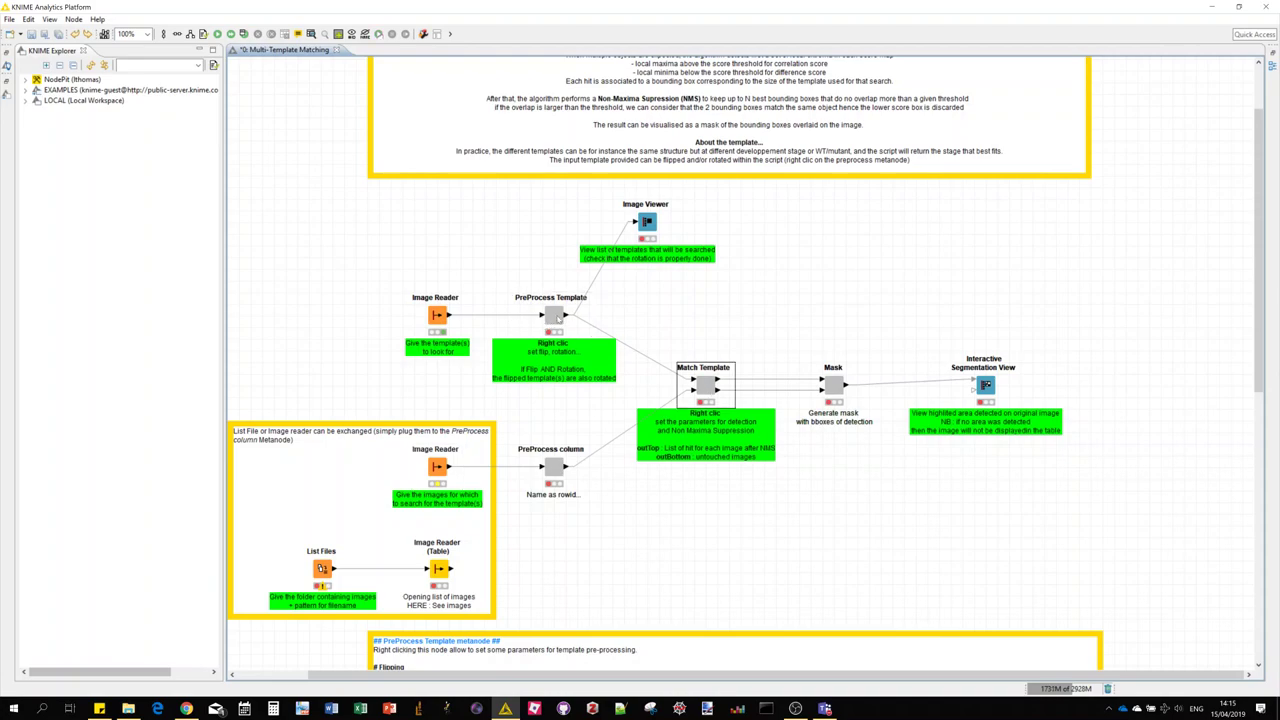
right_click(556, 315)
click(567, 324)
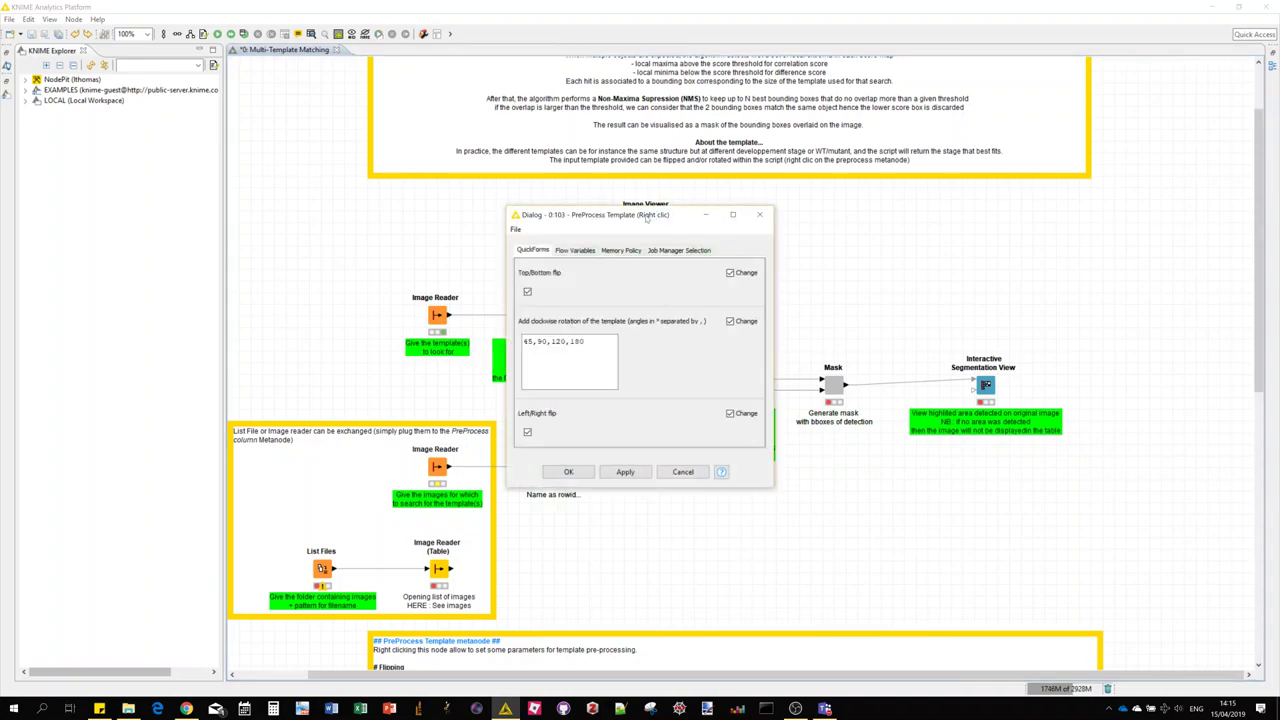
drag(662, 220, 884, 138)
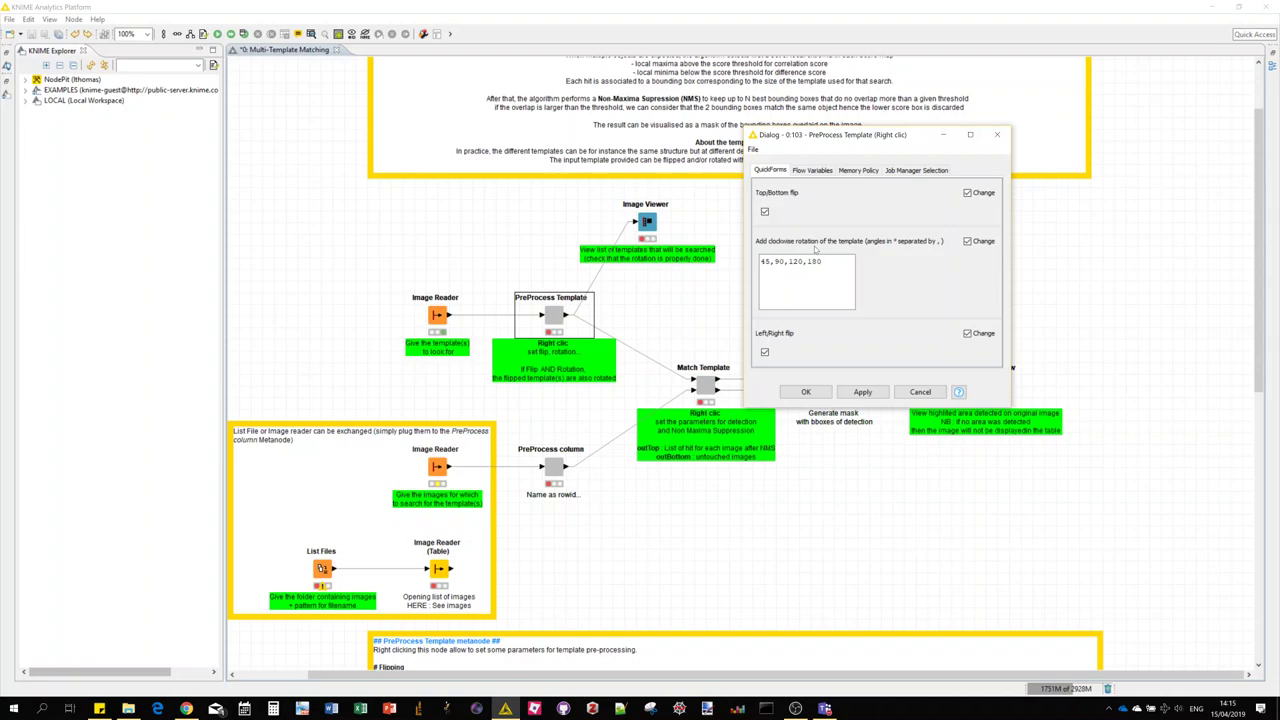
click(993, 137)
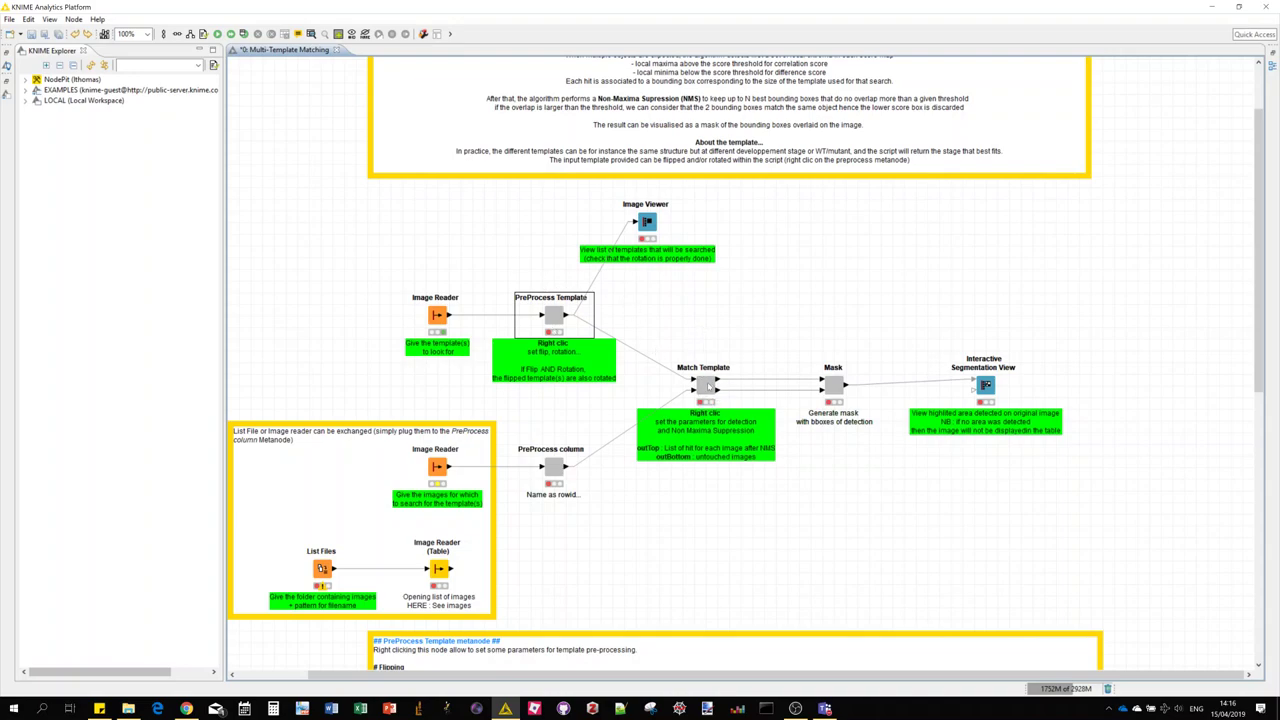
right_click(705, 384)
click(790, 80)
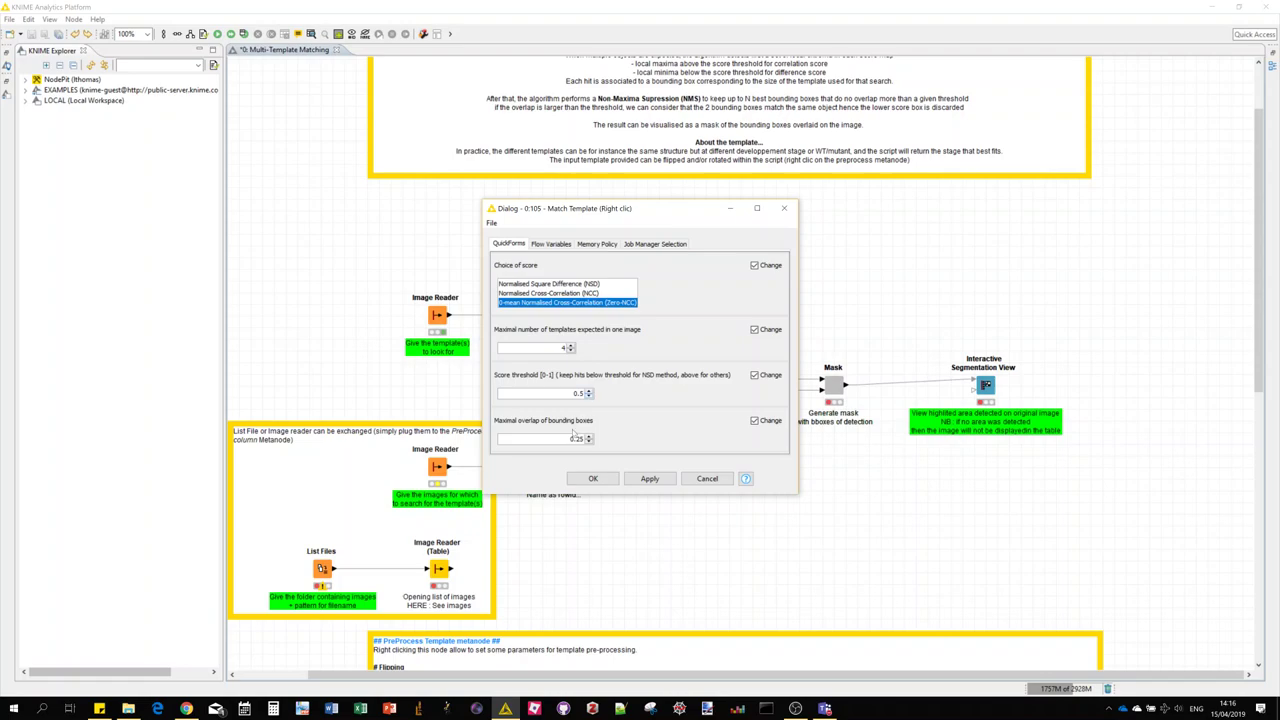
click(707, 478)
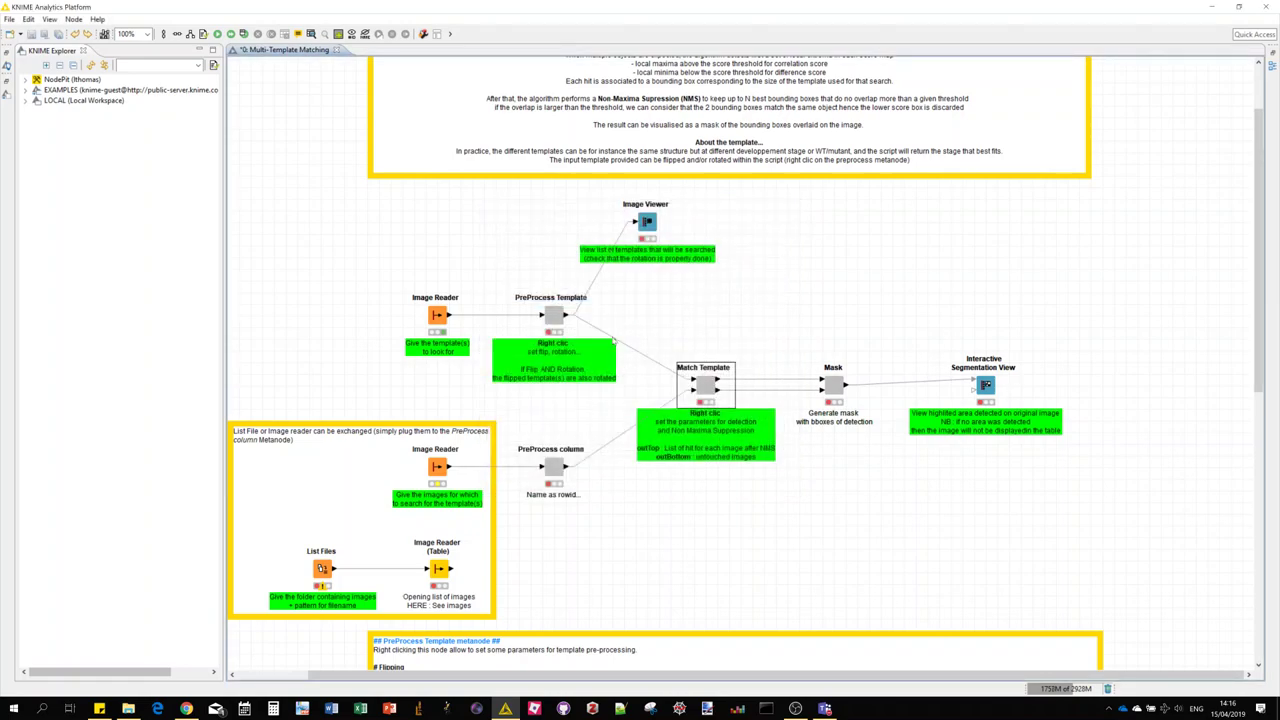
click(975, 392)
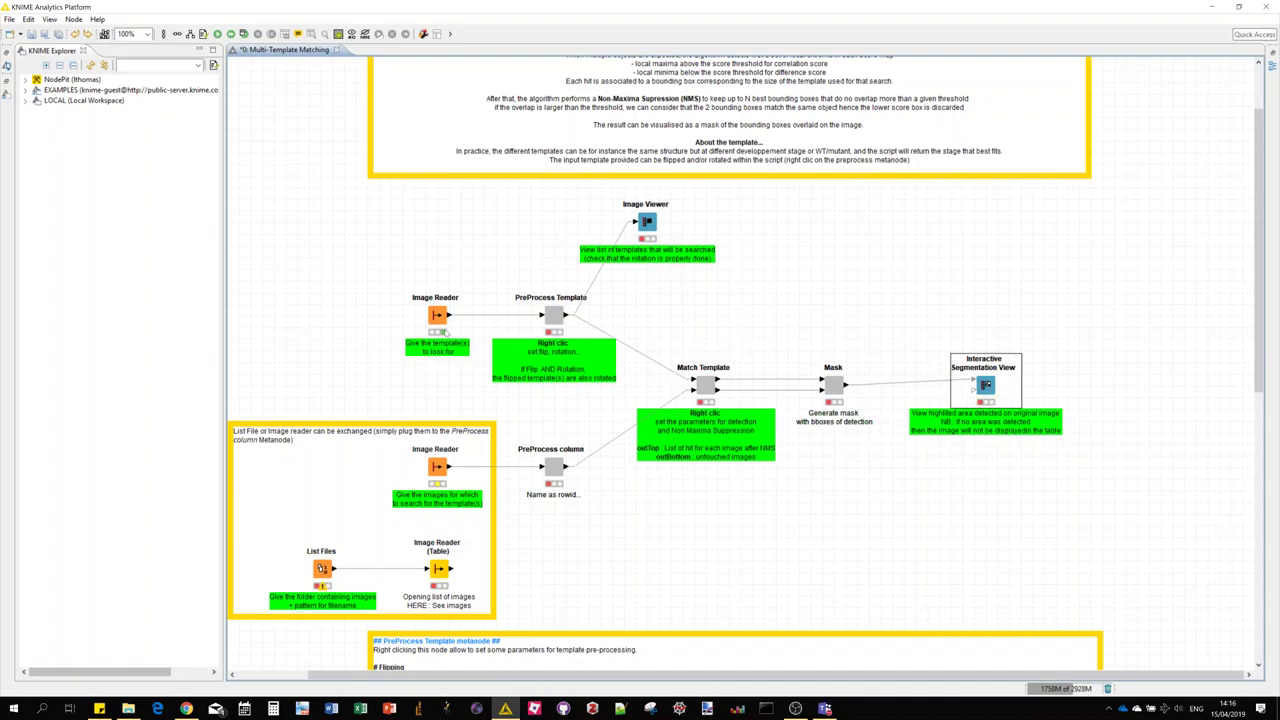
click(443, 328)
Run the lower Image Reader and view the embryos image in colour.
right_click(441, 325)
key(Escape)
right_click(437, 469)
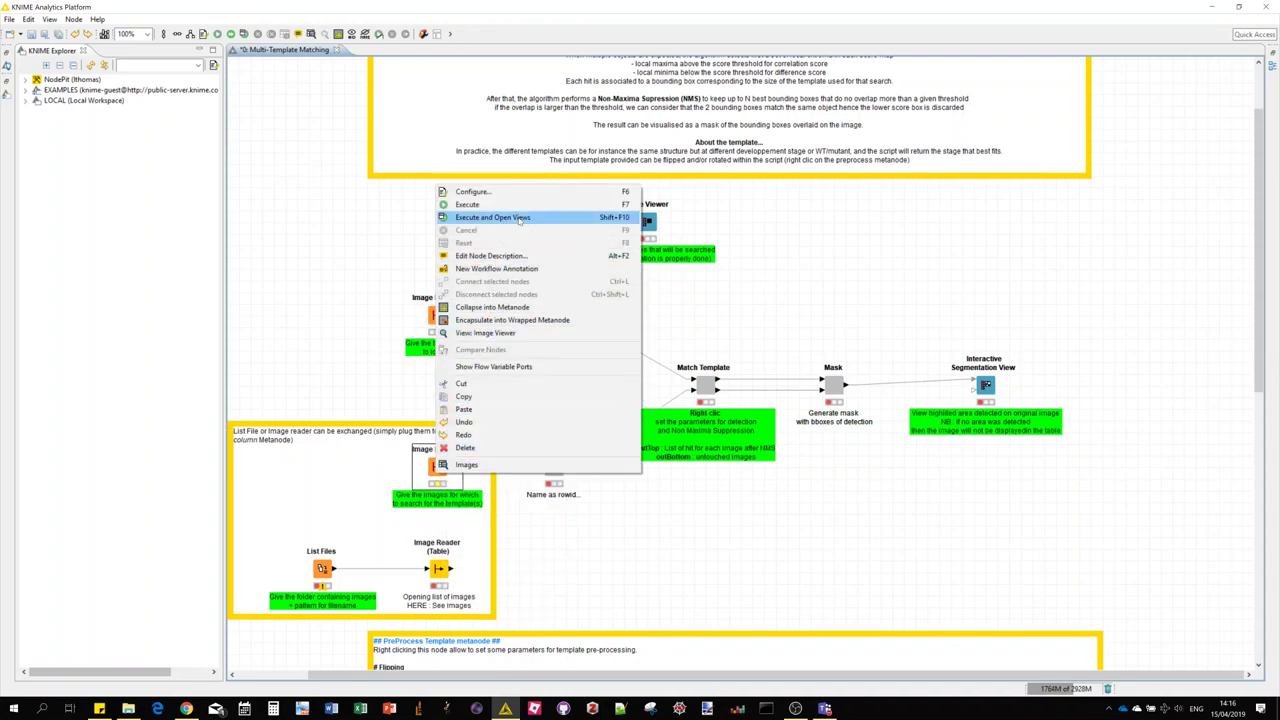
click(485, 216)
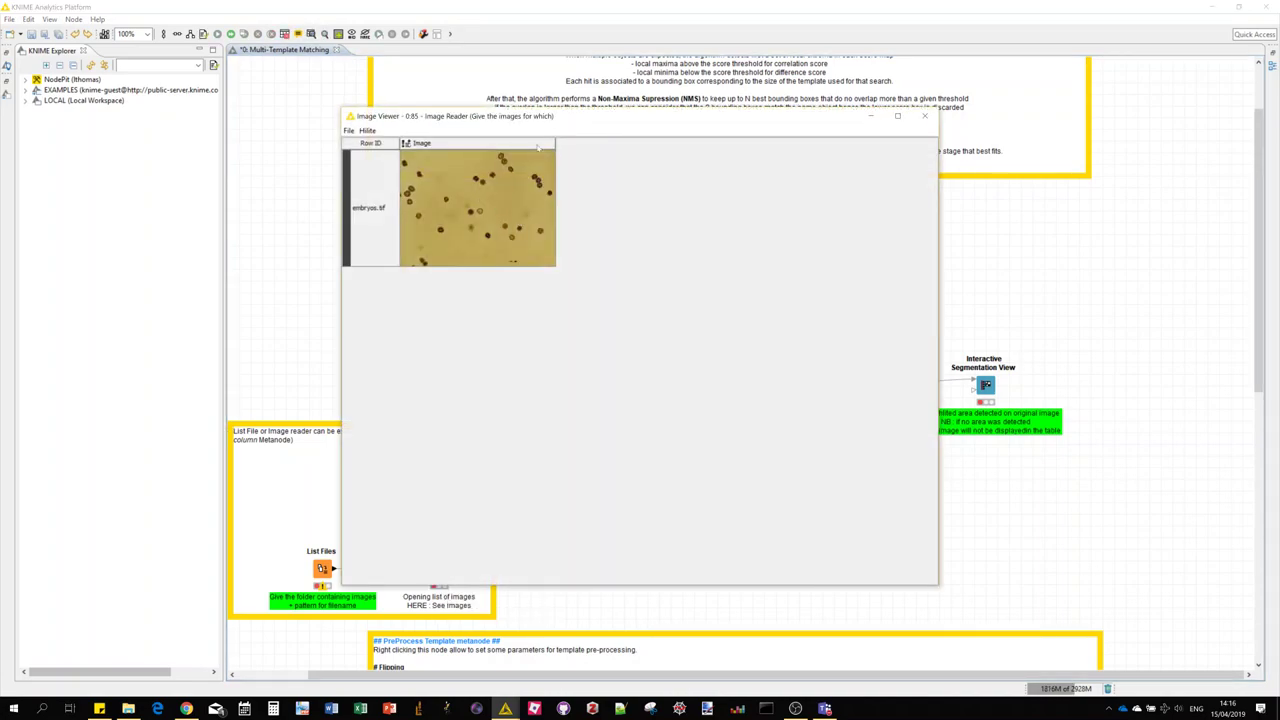
drag(550, 120, 907, 138)
double_click(802, 202)
drag(943, 146, 651, 138)
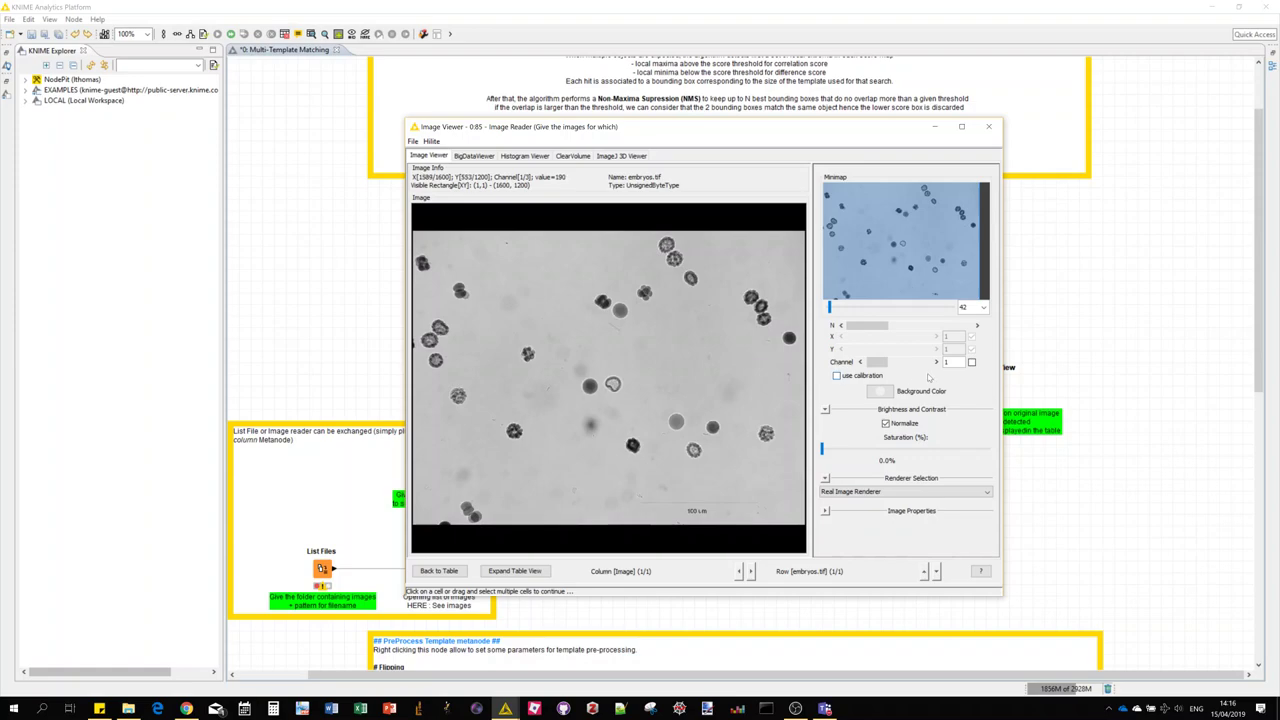
click(935, 491)
click(926, 511)
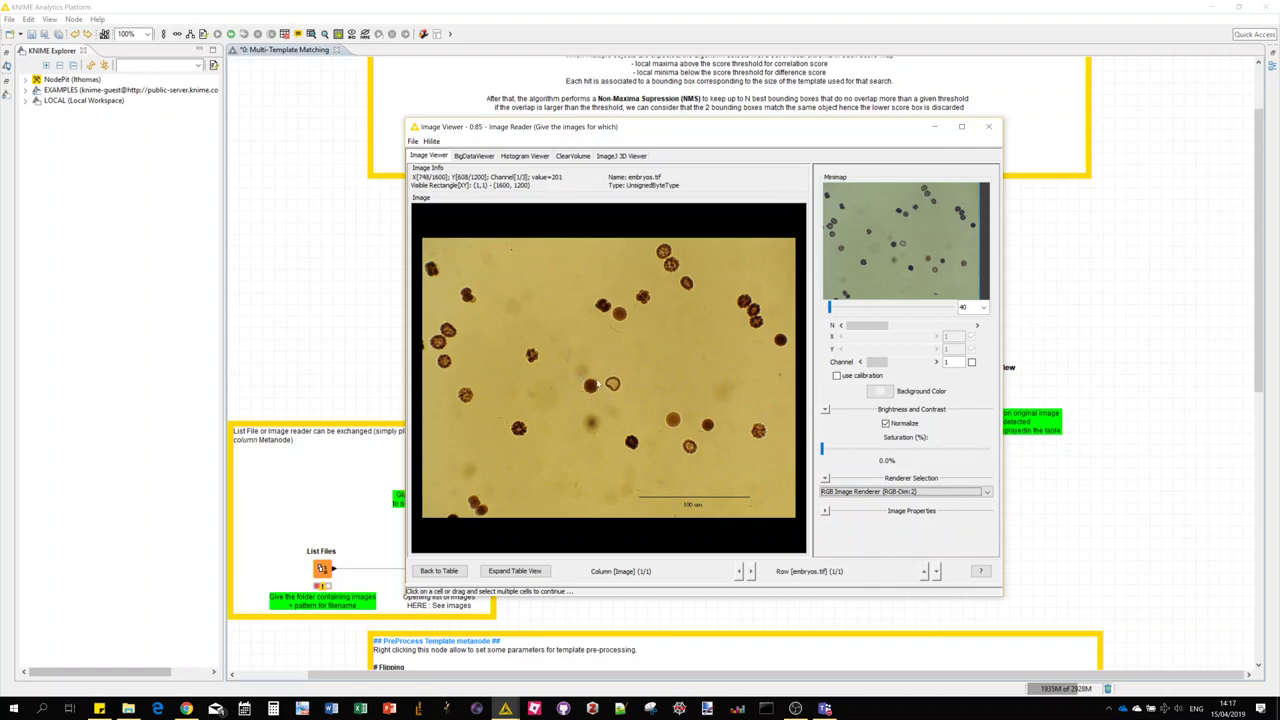
Close the embryo viewer and preview the template image temp-embryo.tif.
click(988, 126)
click(437, 320)
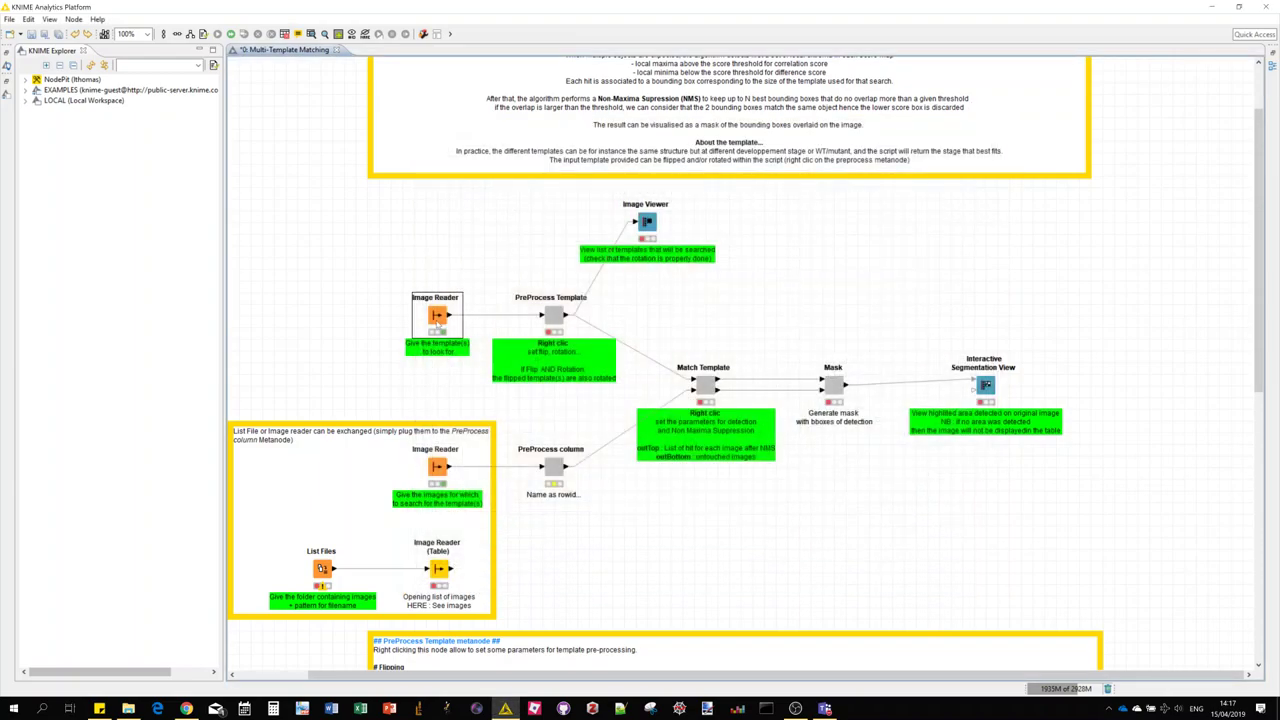
right_click(437, 324)
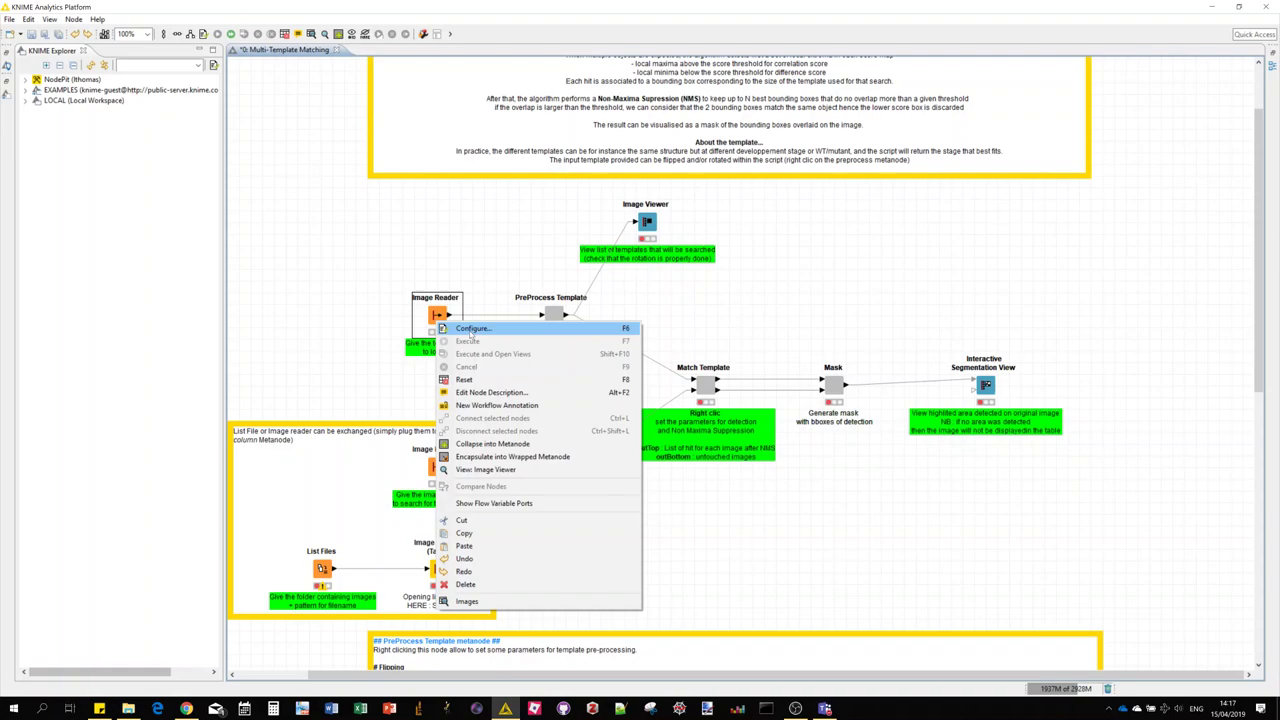
click(480, 469)
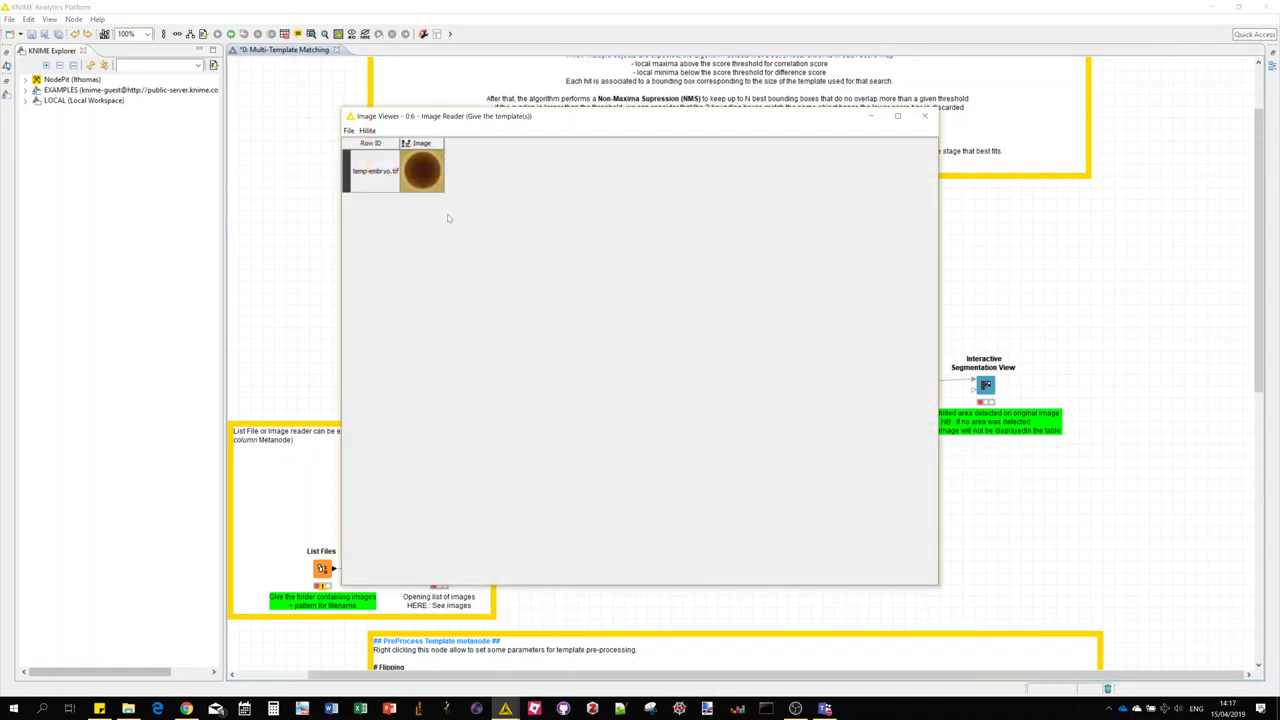
click(925, 117)
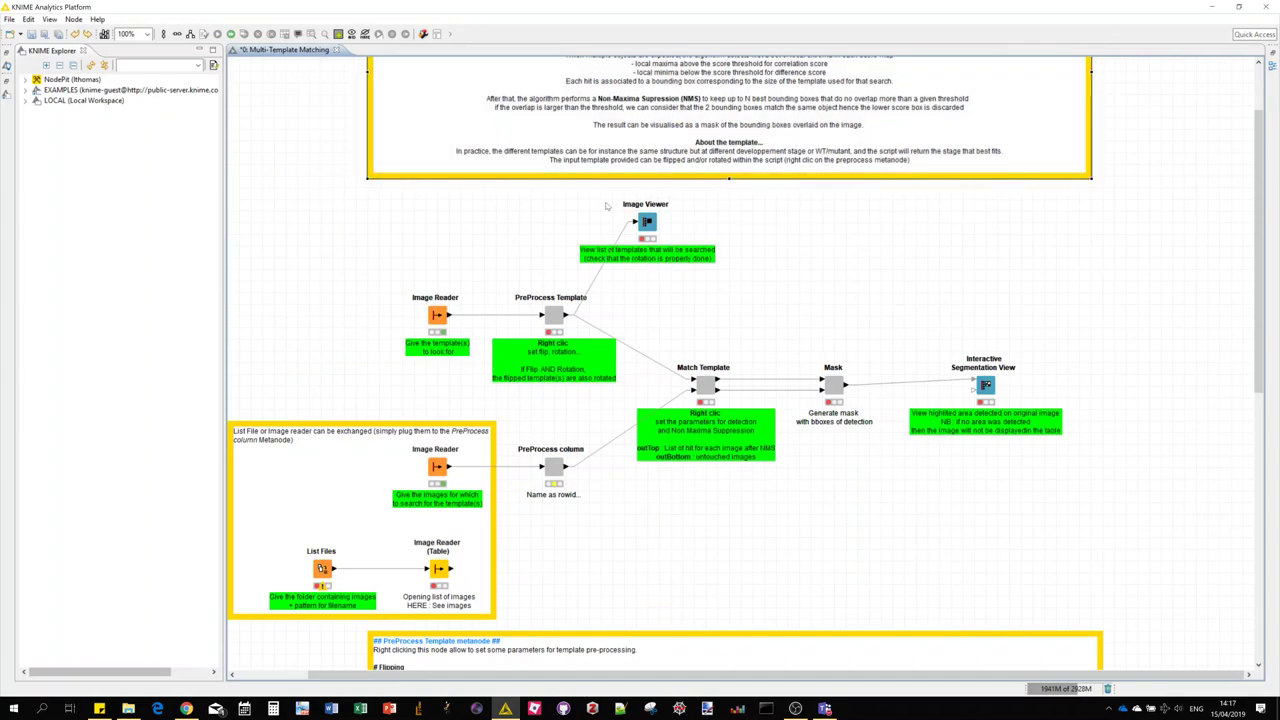
click(447, 326)
Remove all PreProcess Template rotation angles and disable both top/bottom and left/right flips.
click(566, 320)
right_click(557, 320)
click(563, 327)
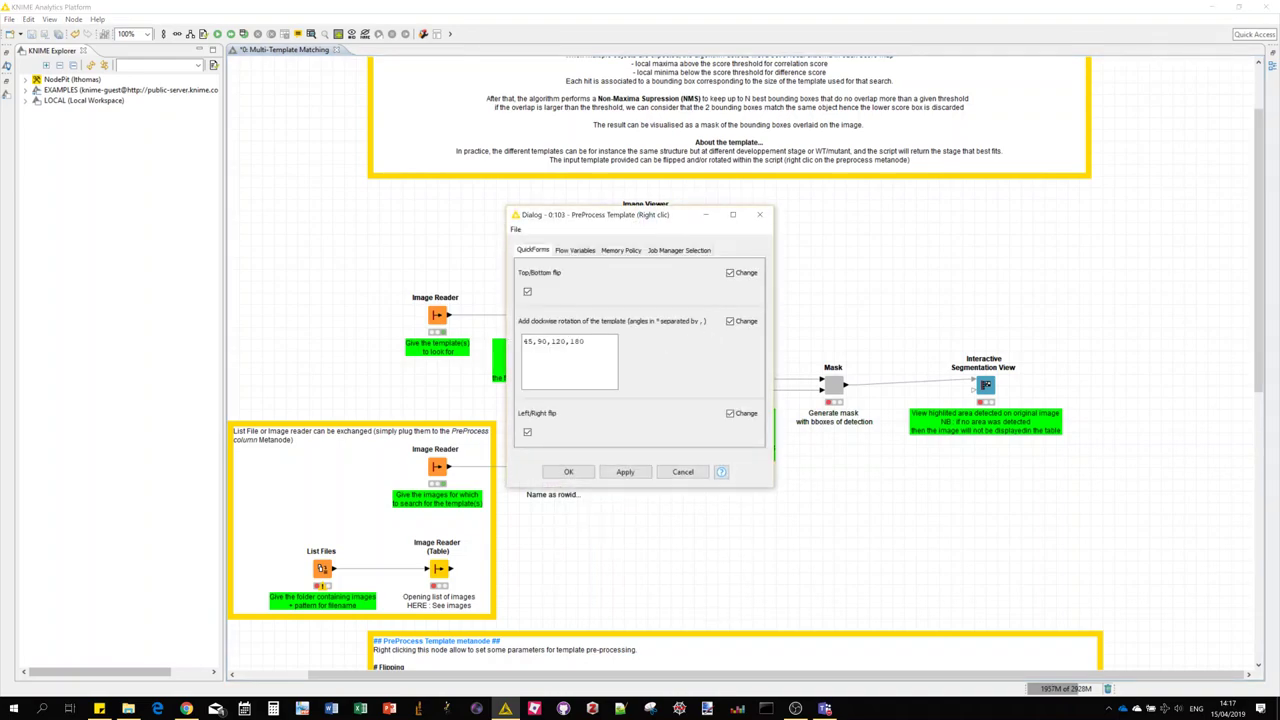
key(ctrl+a)
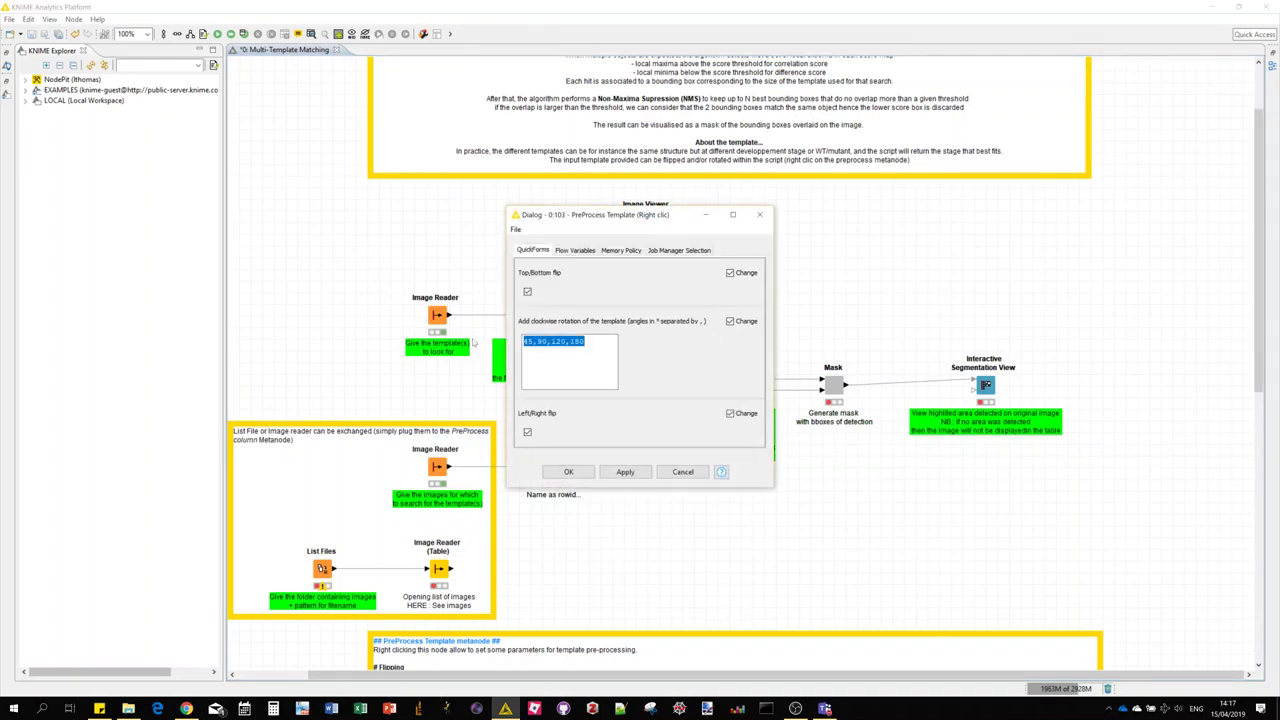
key(Delete)
click(527, 291)
click(530, 434)
click(568, 471)
Set Match Template's maximum templates per image to 20 and select the score threshold.
click(708, 388)
right_click(708, 388)
click(740, 80)
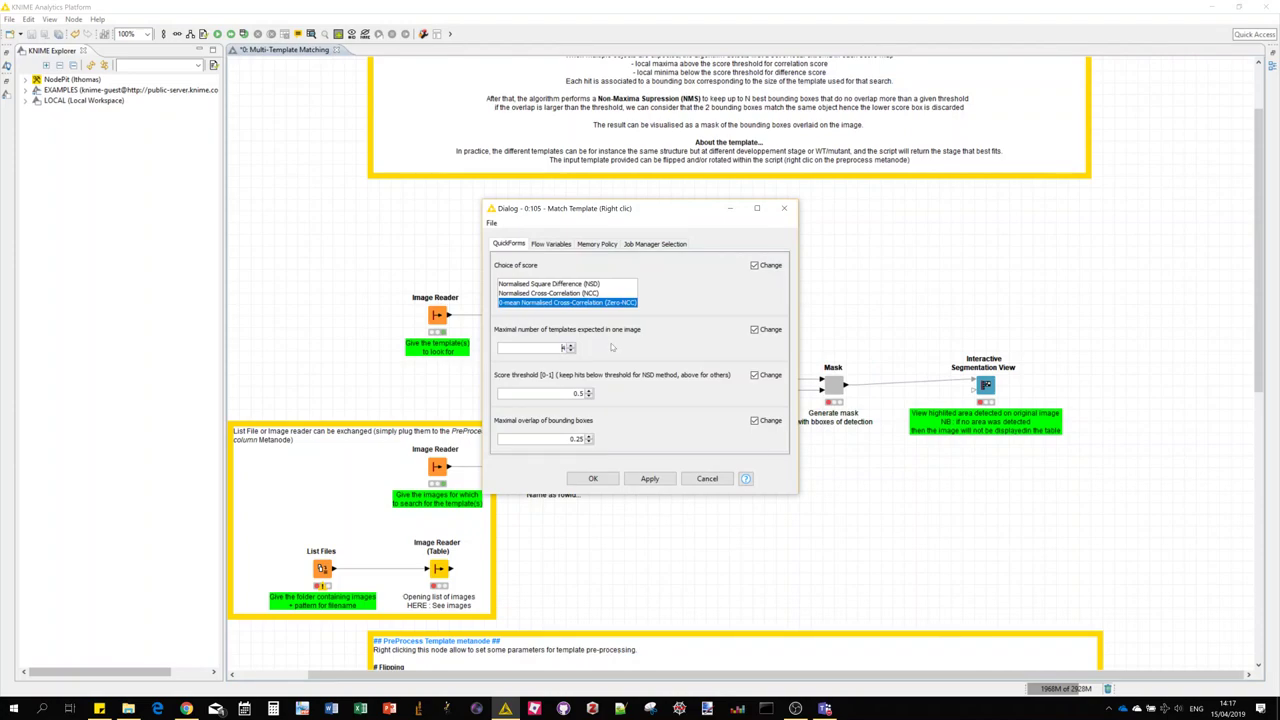
key(Delete)
double_click(578, 393)
Confirm Match Template settings and execute the workflow through the Interactive Segmentation View.
click(593, 478)
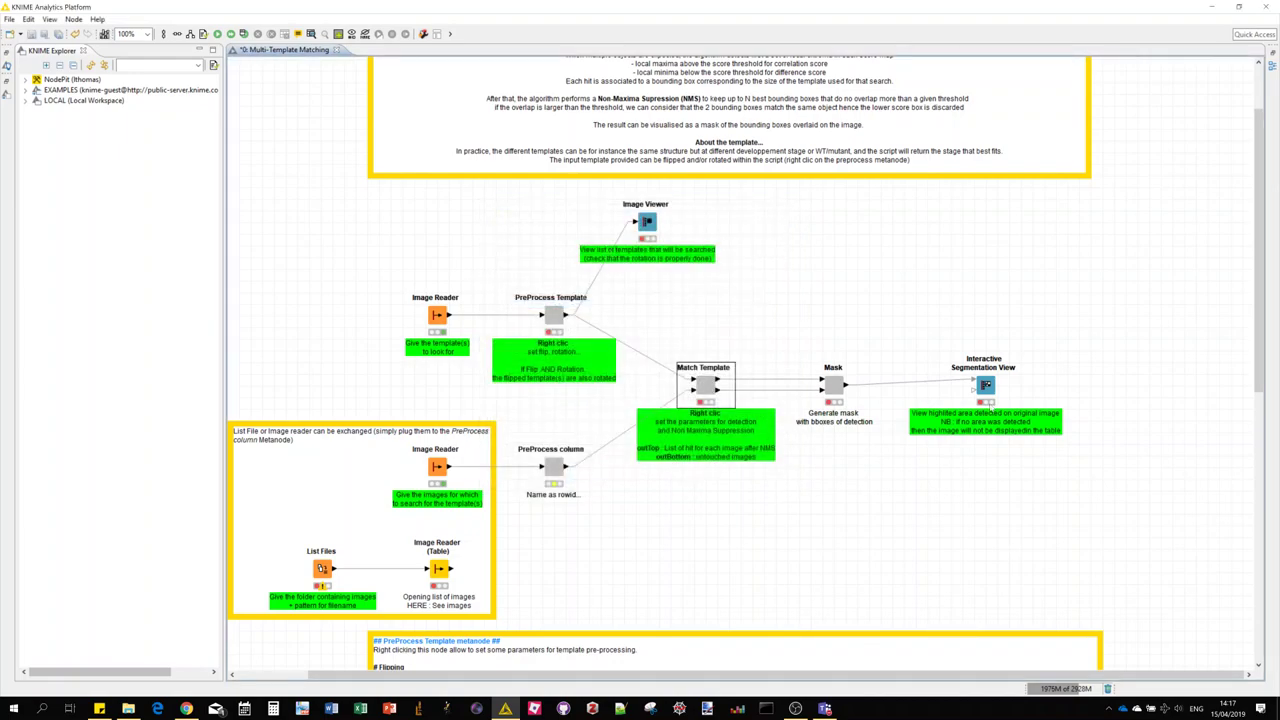
right_click(986, 388)
click(1015, 430)
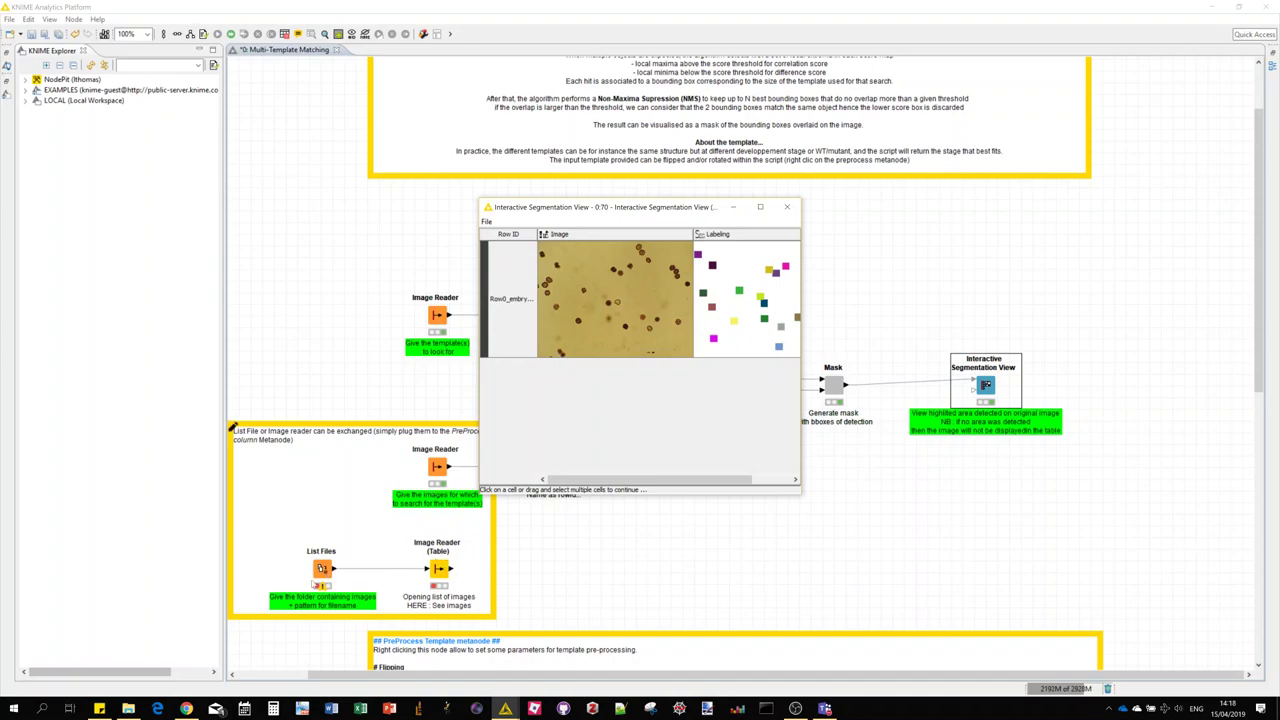
Enlarge the results window and open the embryos image with its detection boxes.
mouse_move(452, 569)
mouse_down()
mouse_move(533, 488)
mouse_move(538, 540)
mouse_move(536, 519)
mouse_up()
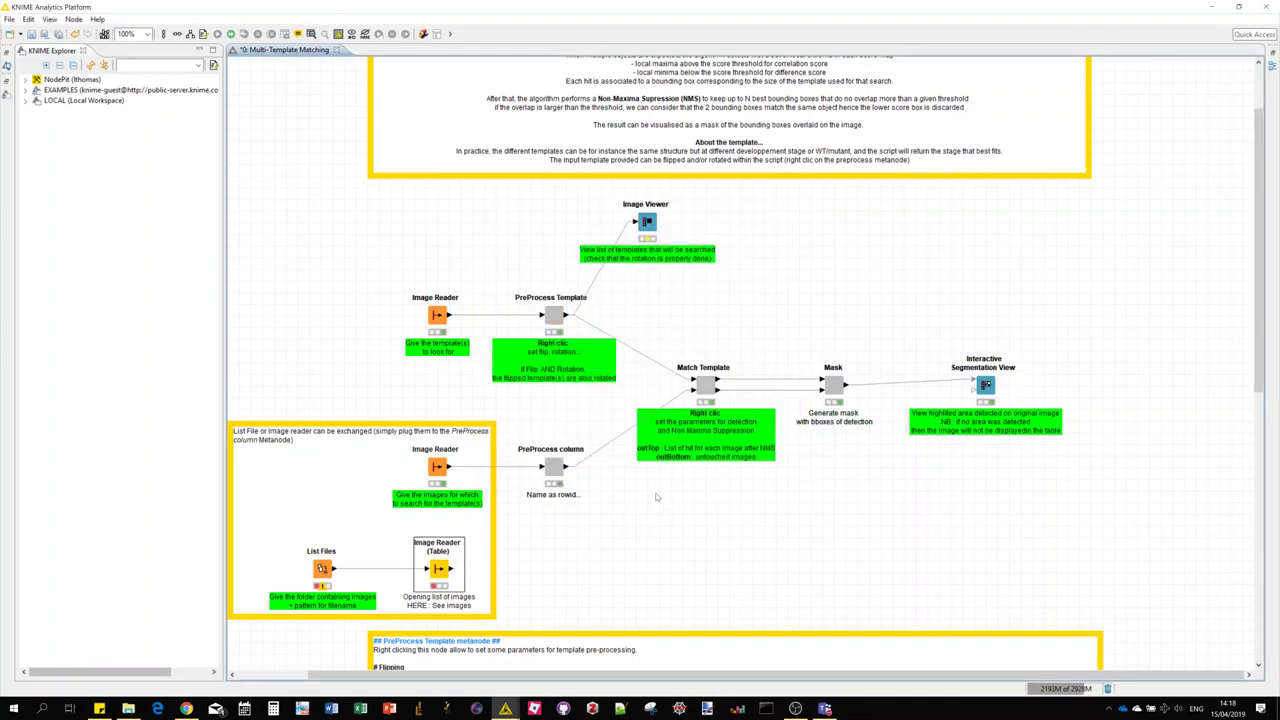
mouse_move(505, 709)
click(575, 640)
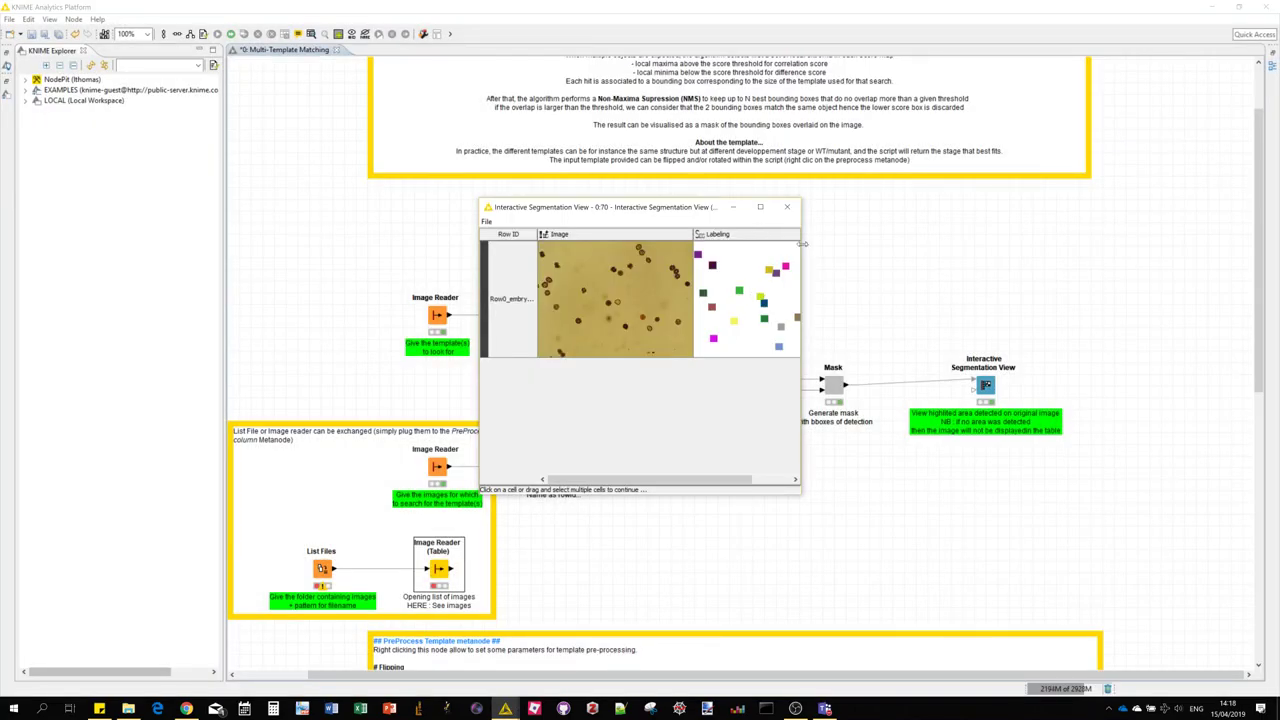
drag(801, 248, 1018, 249)
drag(776, 213, 944, 147)
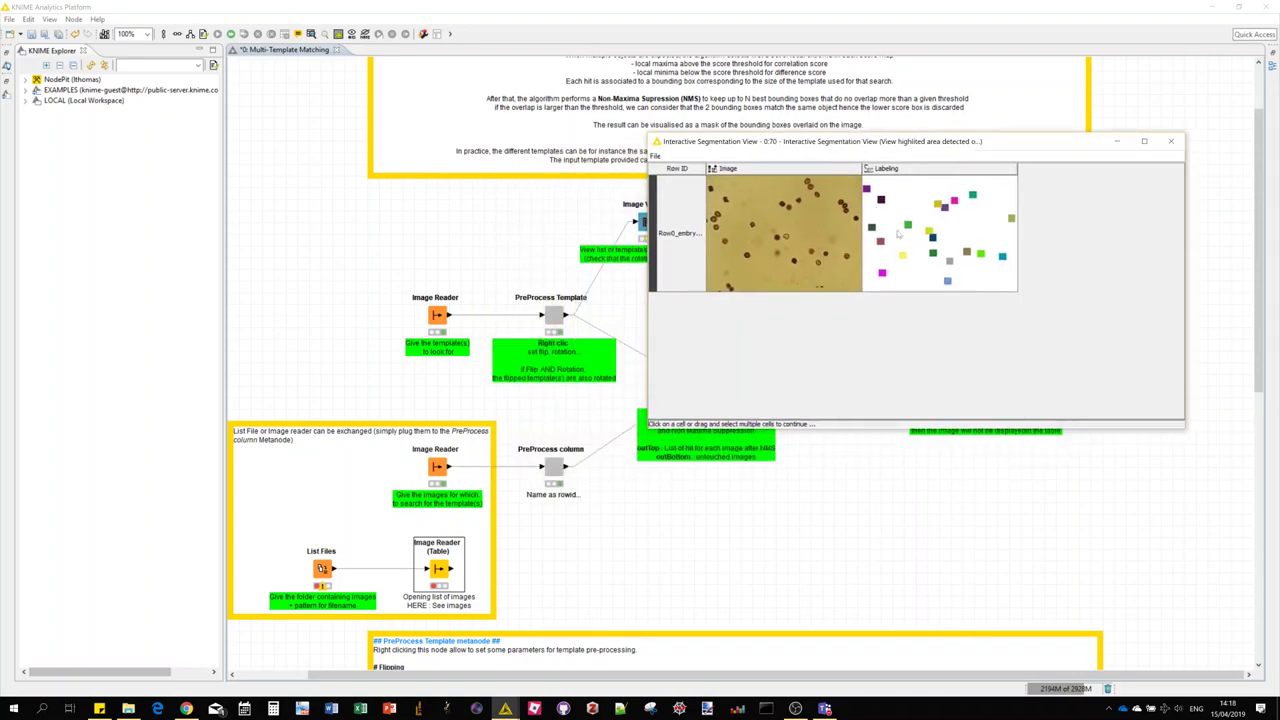
click(806, 260)
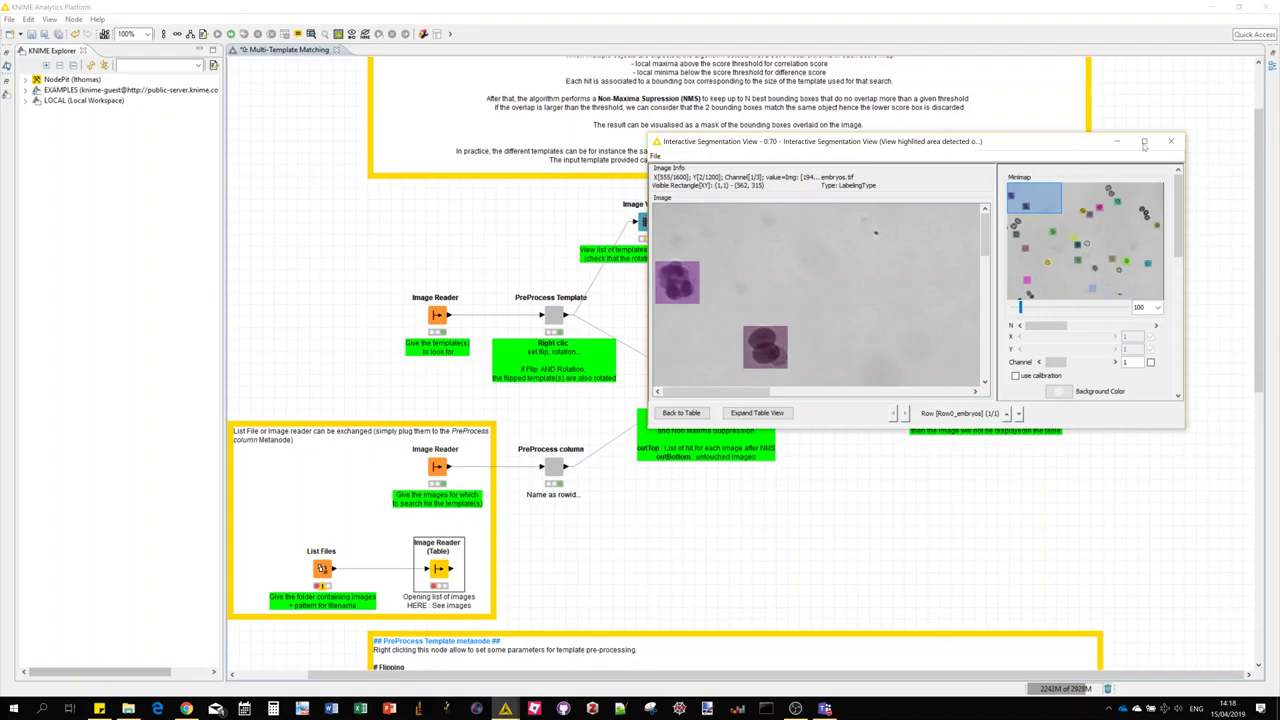
click(1144, 141)
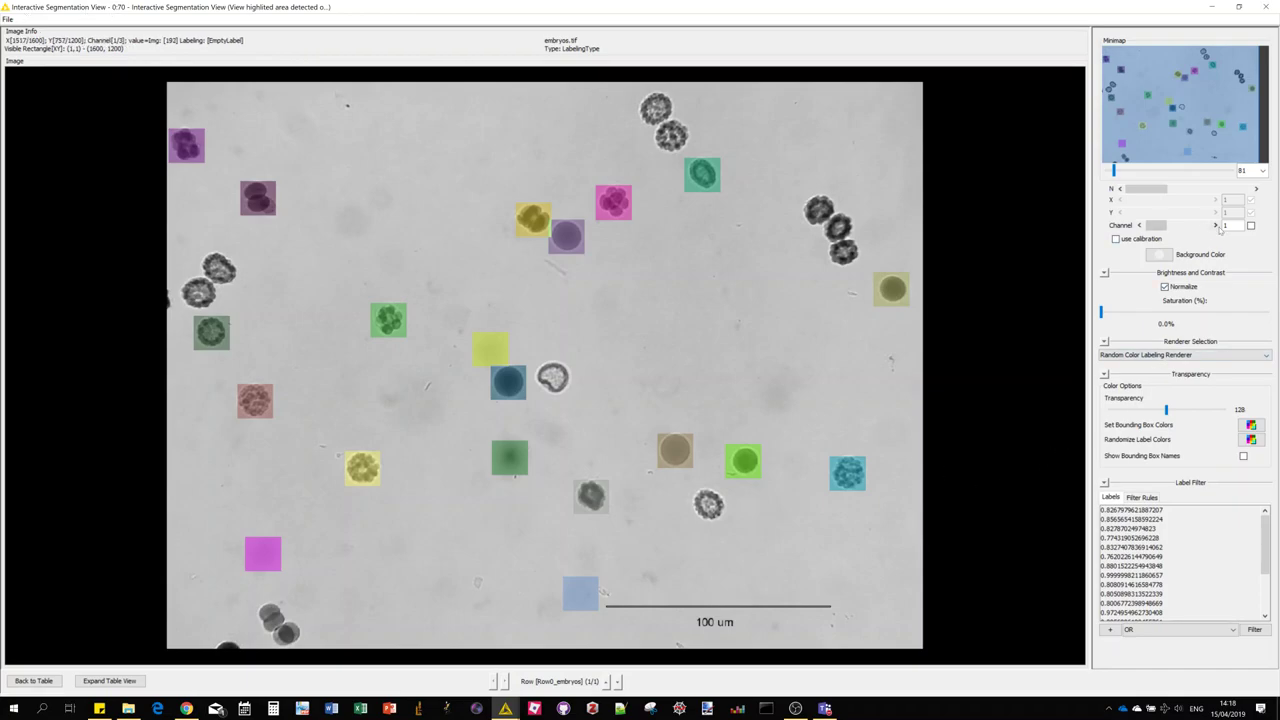
Toggle the display between channels 2 and 1 and scroll the label list.
click(1216, 225)
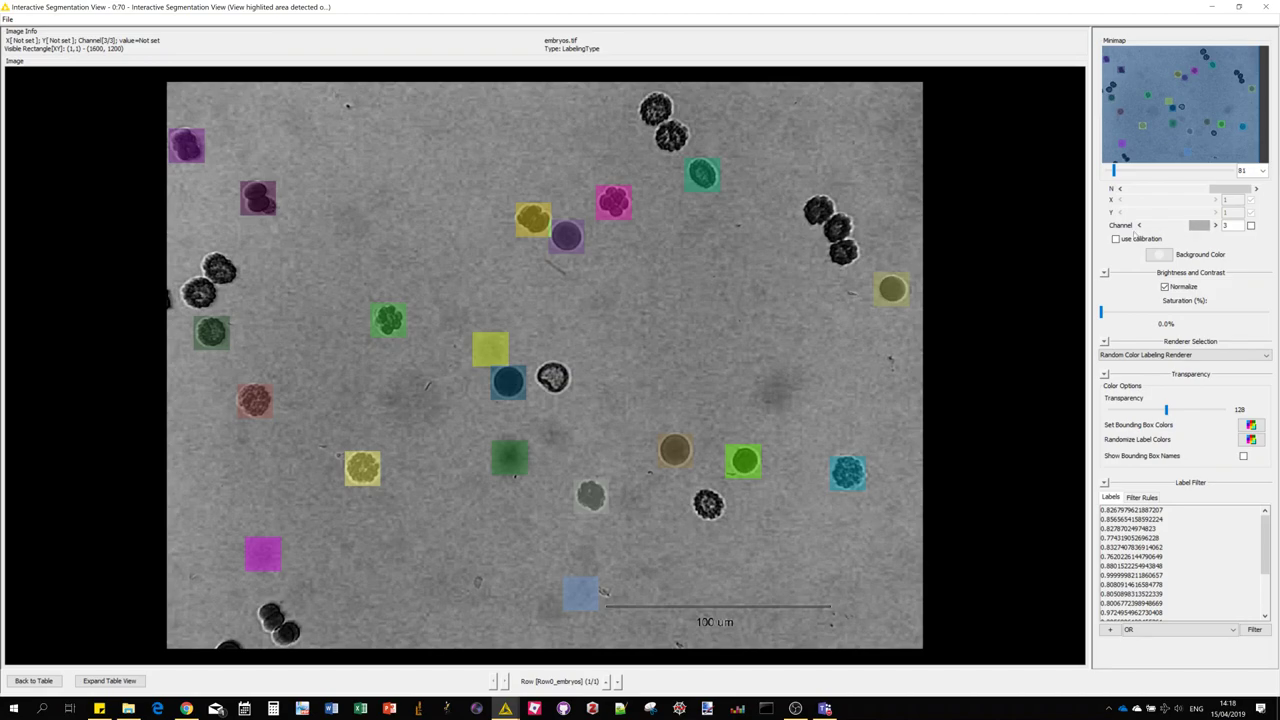
click(1139, 225)
scroll(746, 399, down, 3)
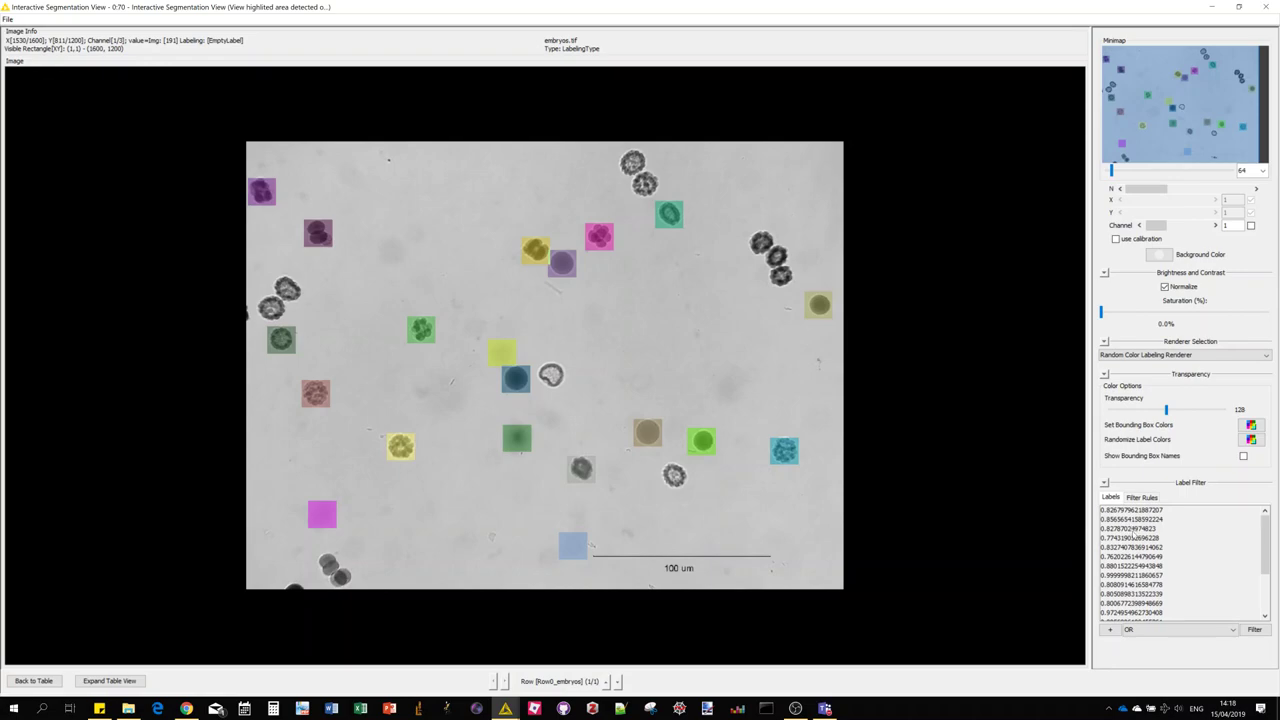
scroll(1140, 540, down, 3)
scroll(1140, 541, up, 3)
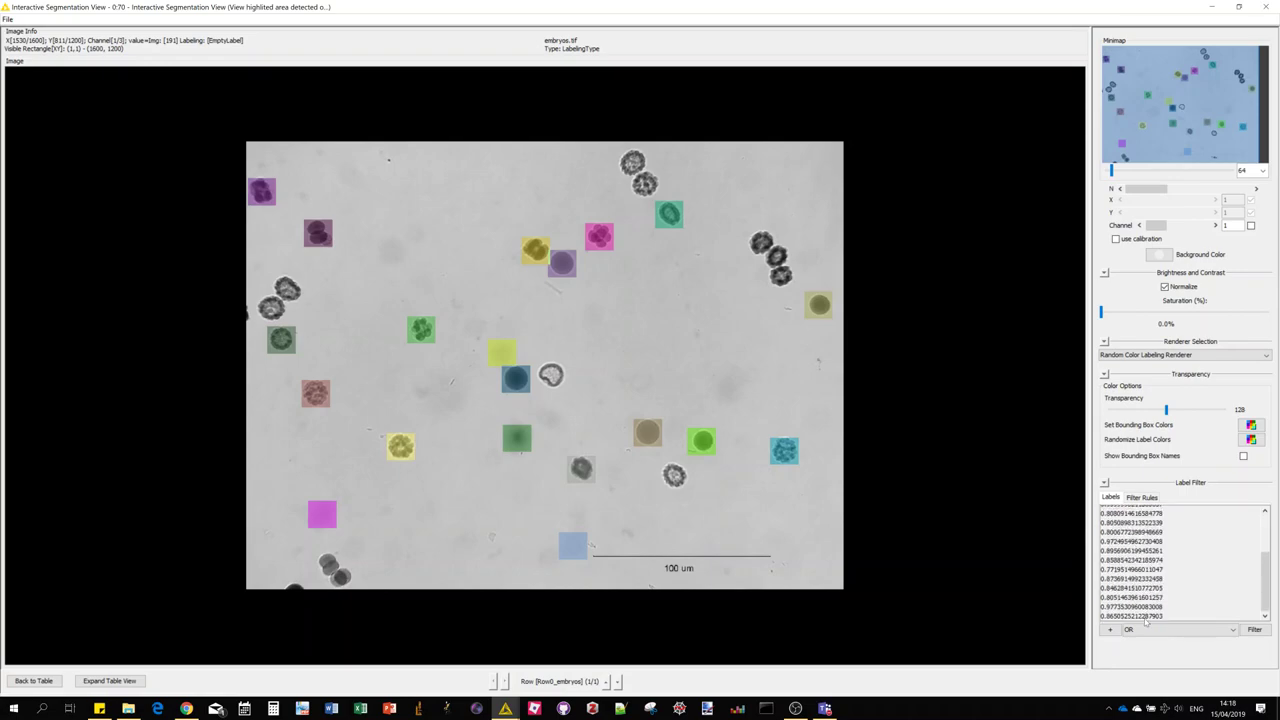
Filter the view to the 0.82787024974823 detection only, then close the segmentation view.
right_click(1128, 530)
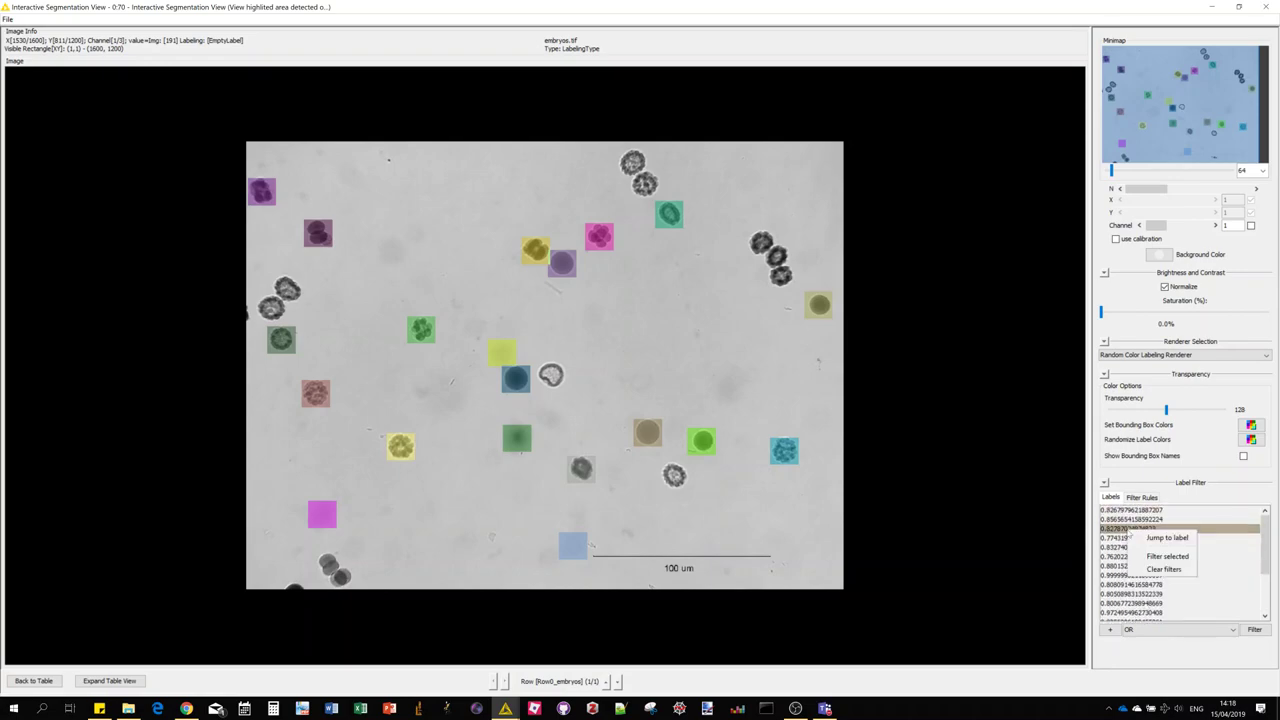
click(1166, 556)
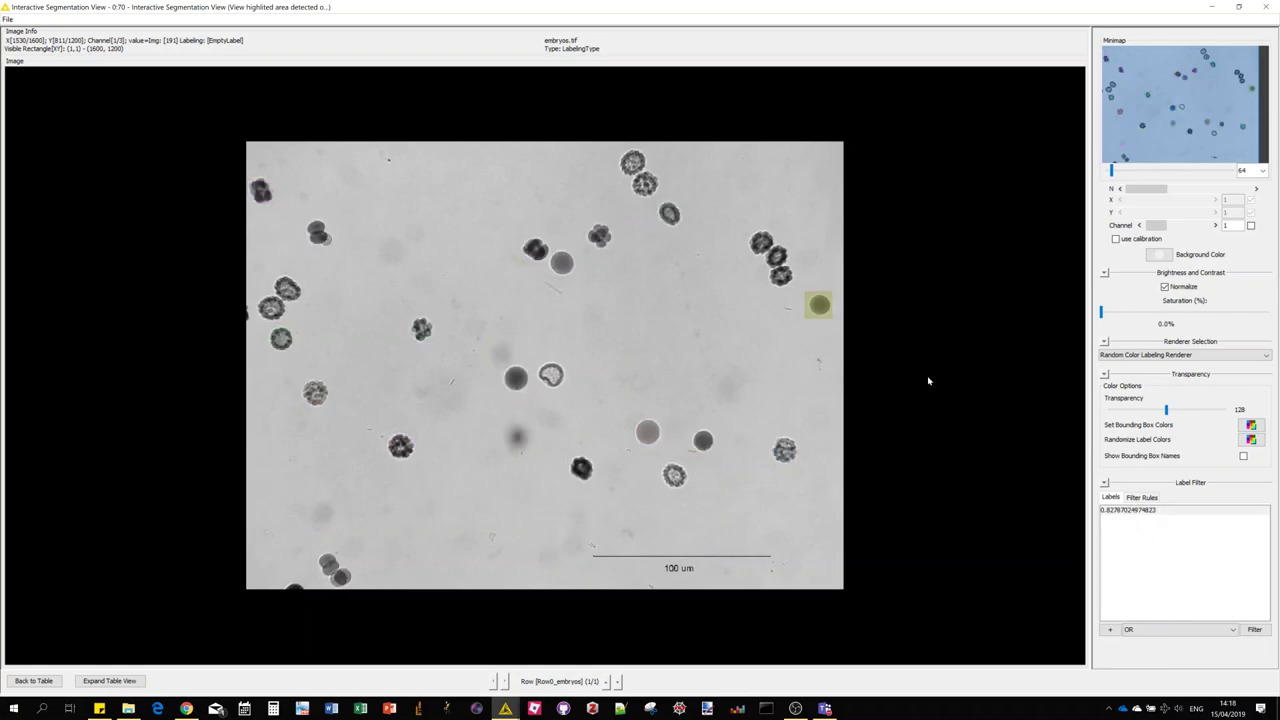
click(1268, 7)
click(881, 304)
click(429, 326)
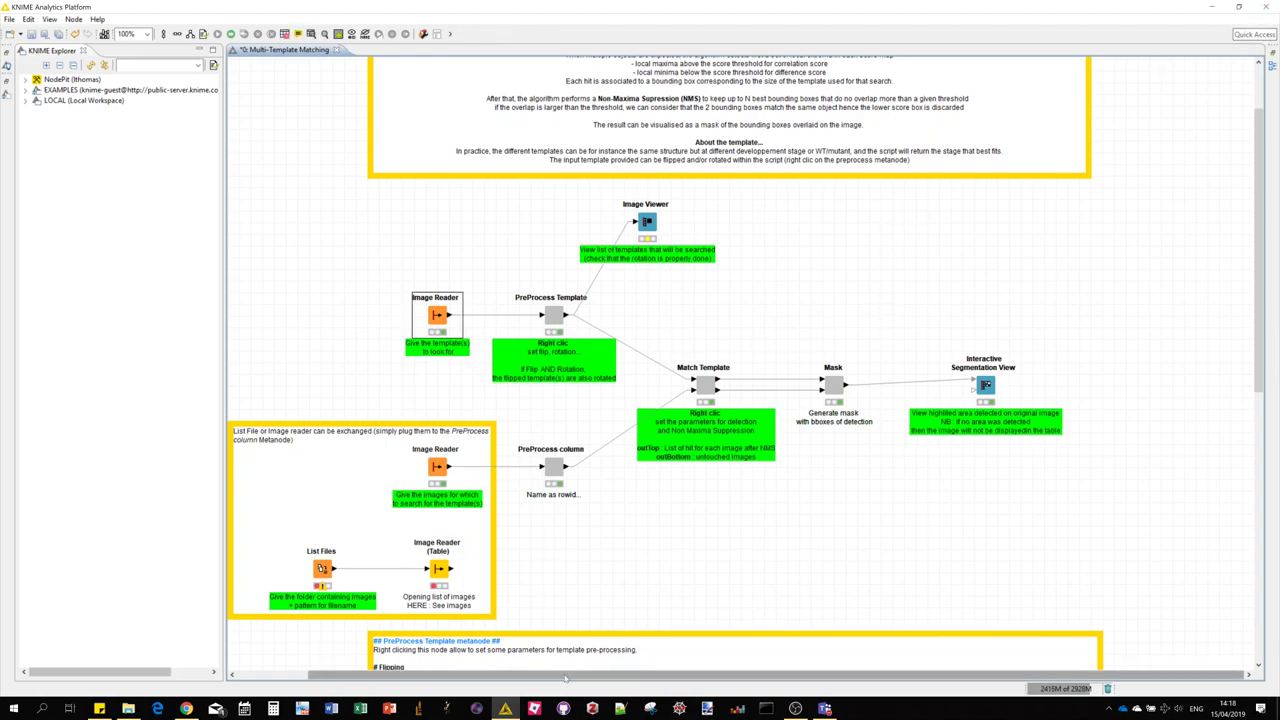
mouse_move(545, 676)
mouse_down()
mouse_move(479, 678)
mouse_move(542, 675)
mouse_up()
right_click(479, 313)
click(480, 323)
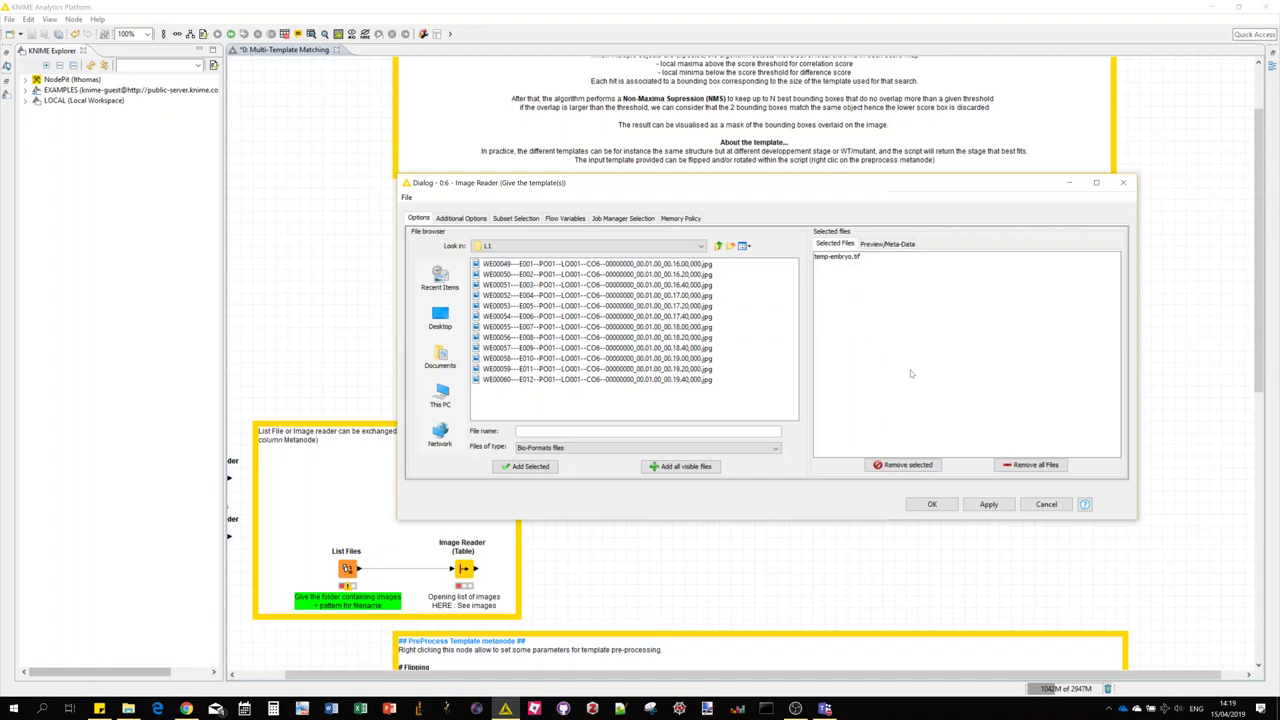
click(1128, 183)
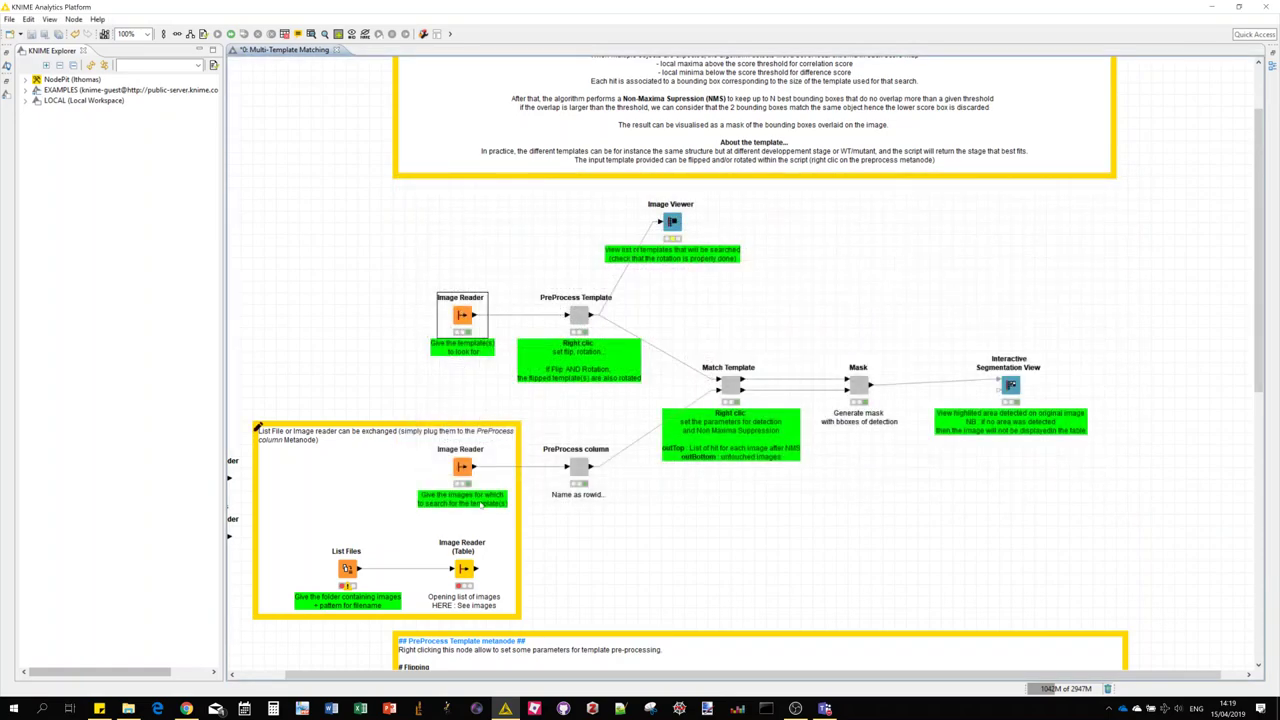
Replace the original template Image Reader with the Fish-head reader.
scroll(380, 383, left, 2)
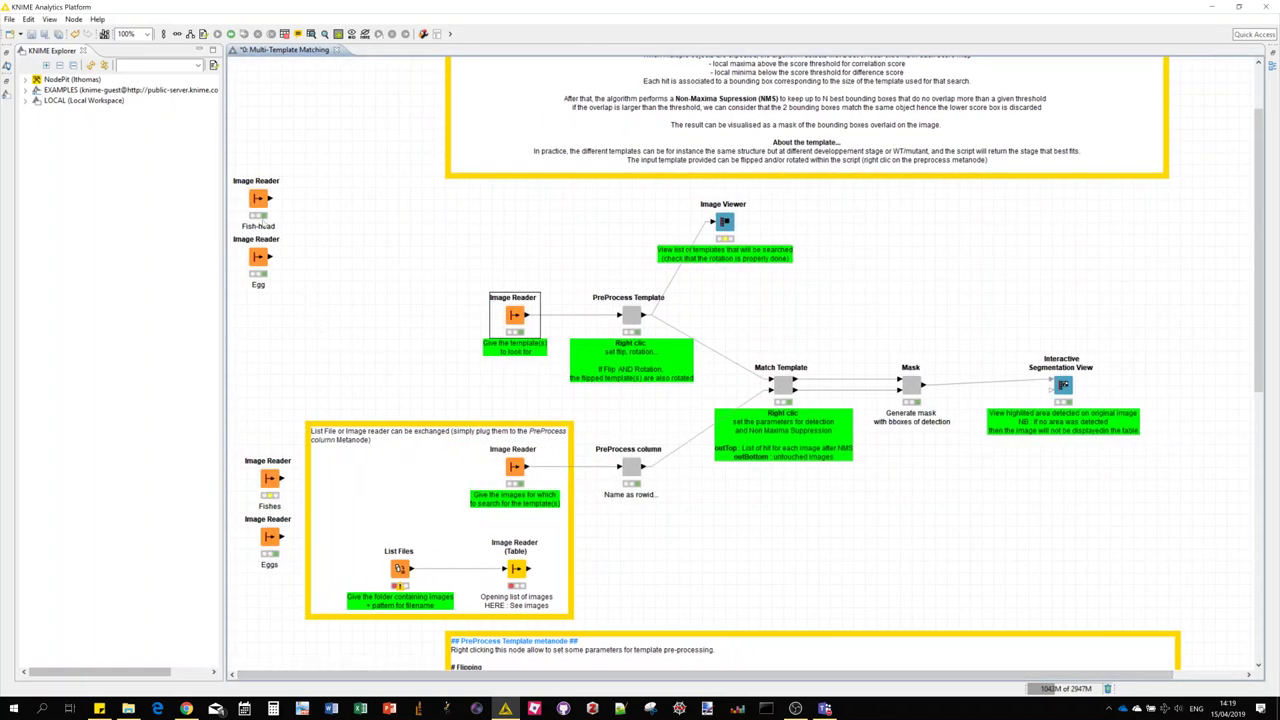
drag(260, 200, 616, 315)
click(515, 313)
key(Delete)
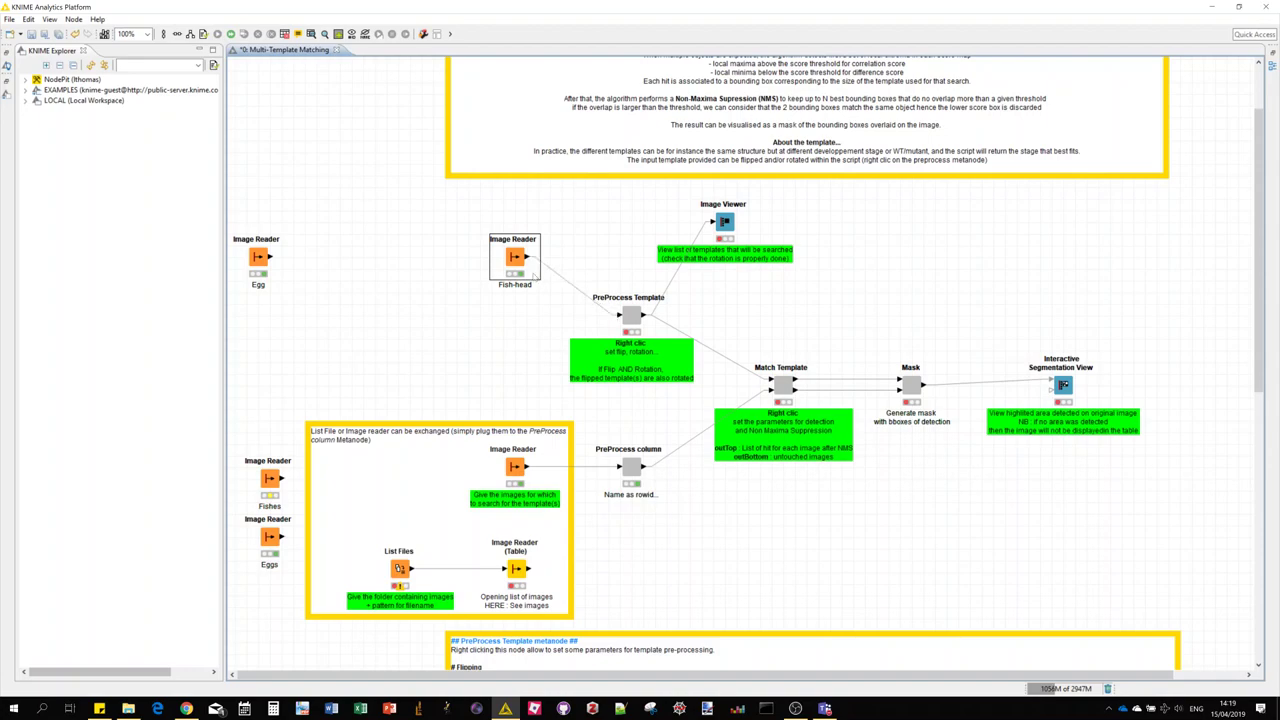
drag(515, 257, 525, 303)
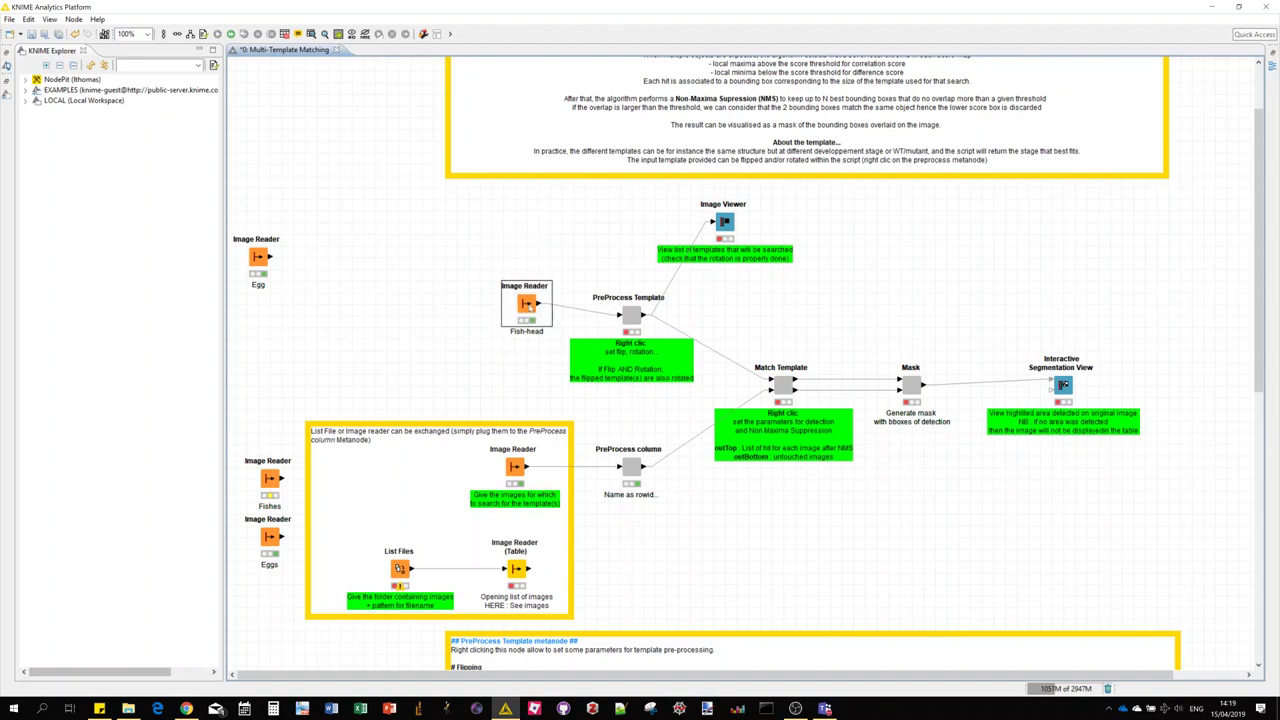
Preview the Fish-head template image in the full viewer.
right_click(529, 305)
click(578, 453)
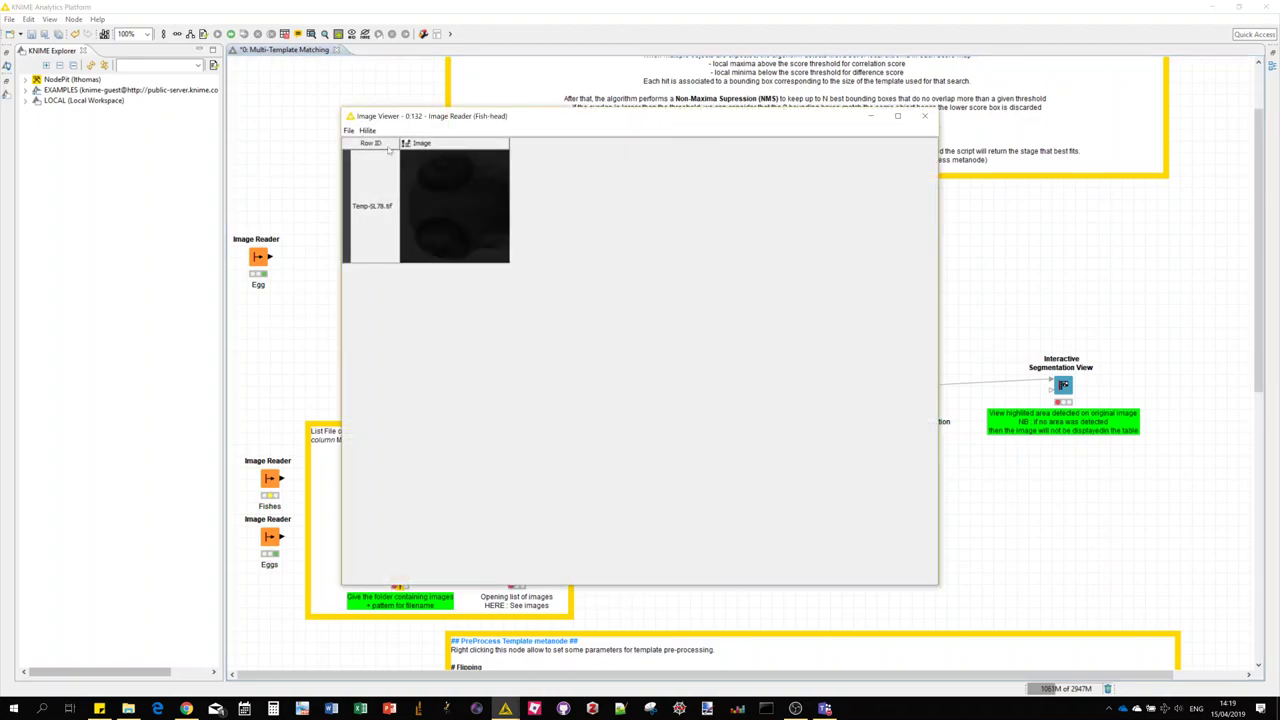
click(454, 229)
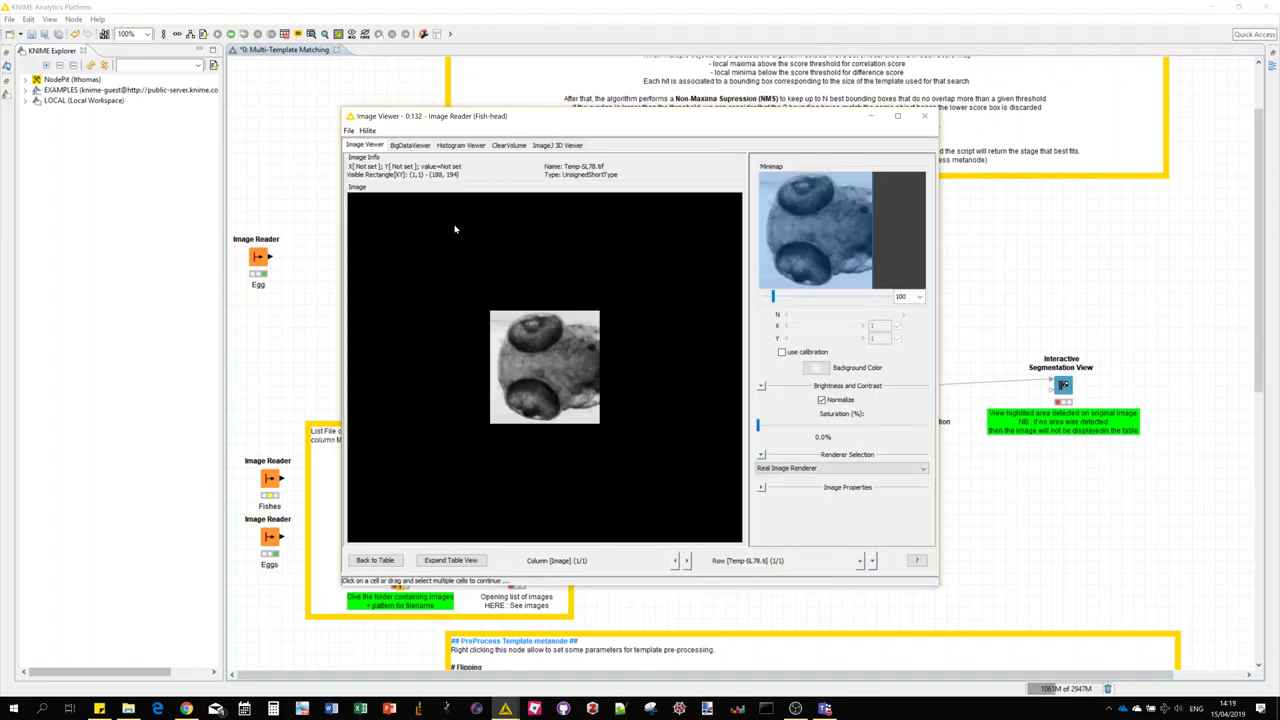
click(927, 117)
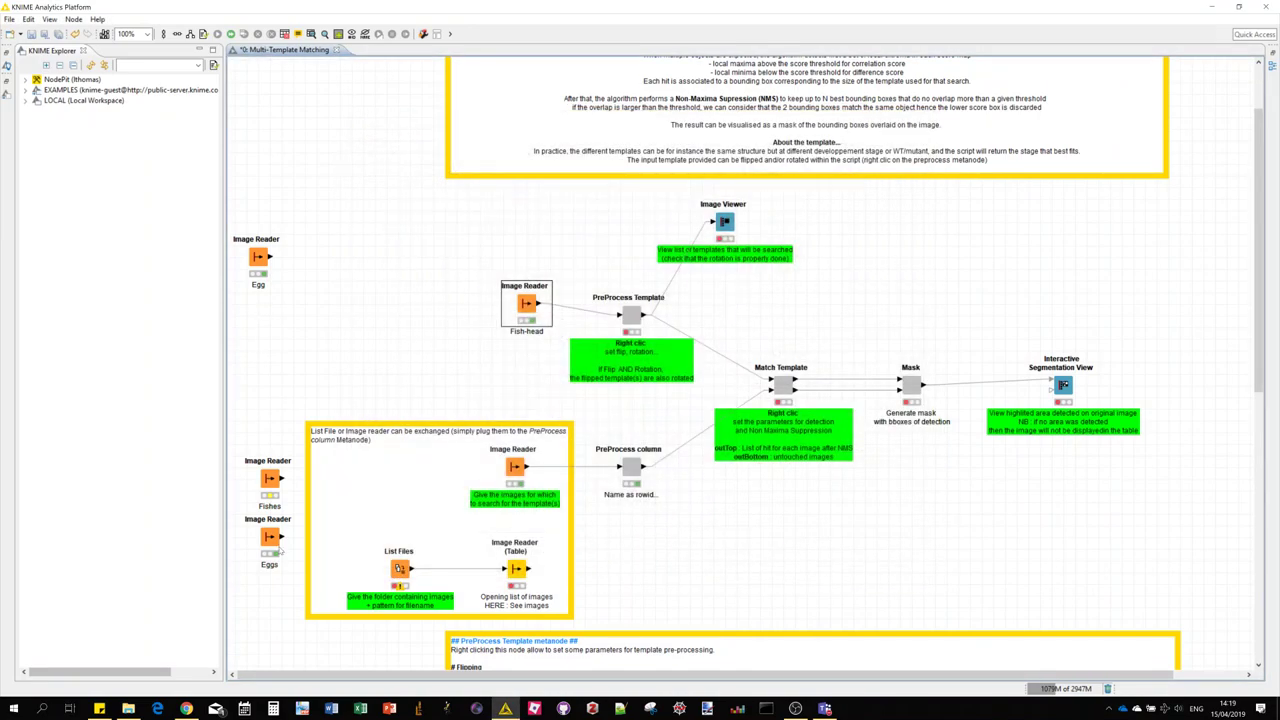
Replace the old input image reader with the Fishes reader, linked to PreProcess column.
drag(274, 486, 424, 486)
click(528, 477)
click(516, 477)
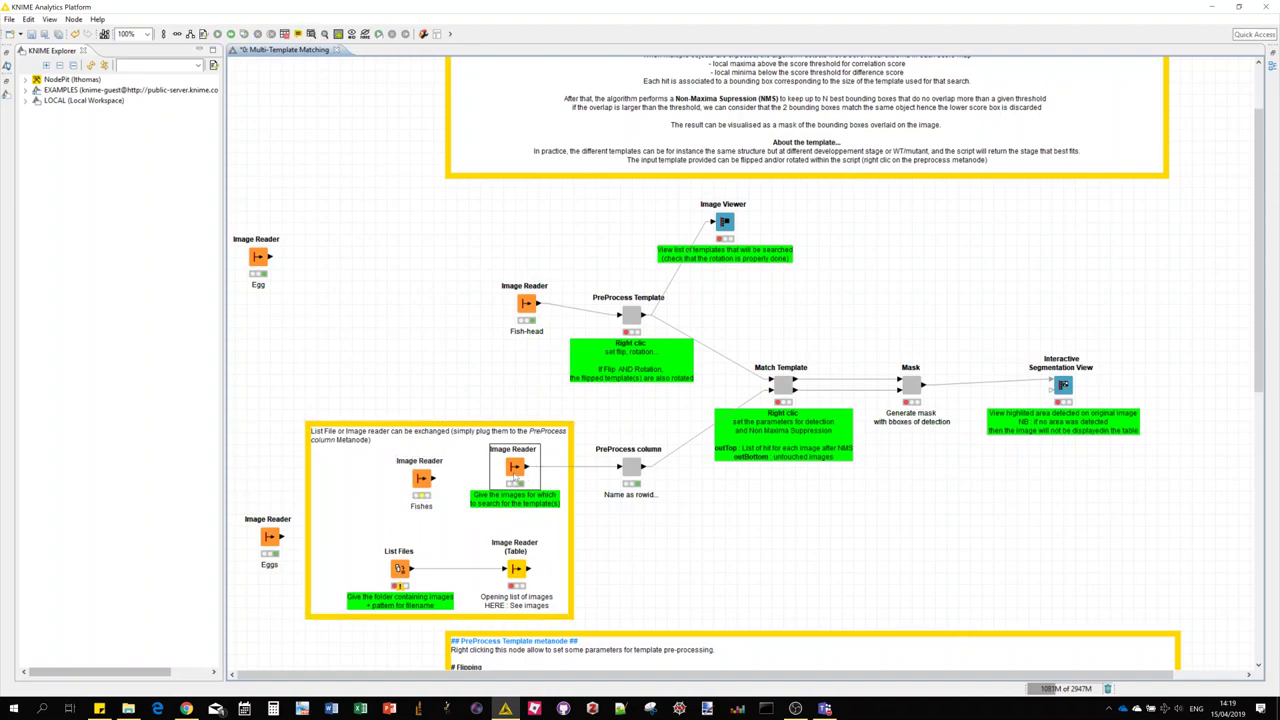
key(Delete)
click(410, 486)
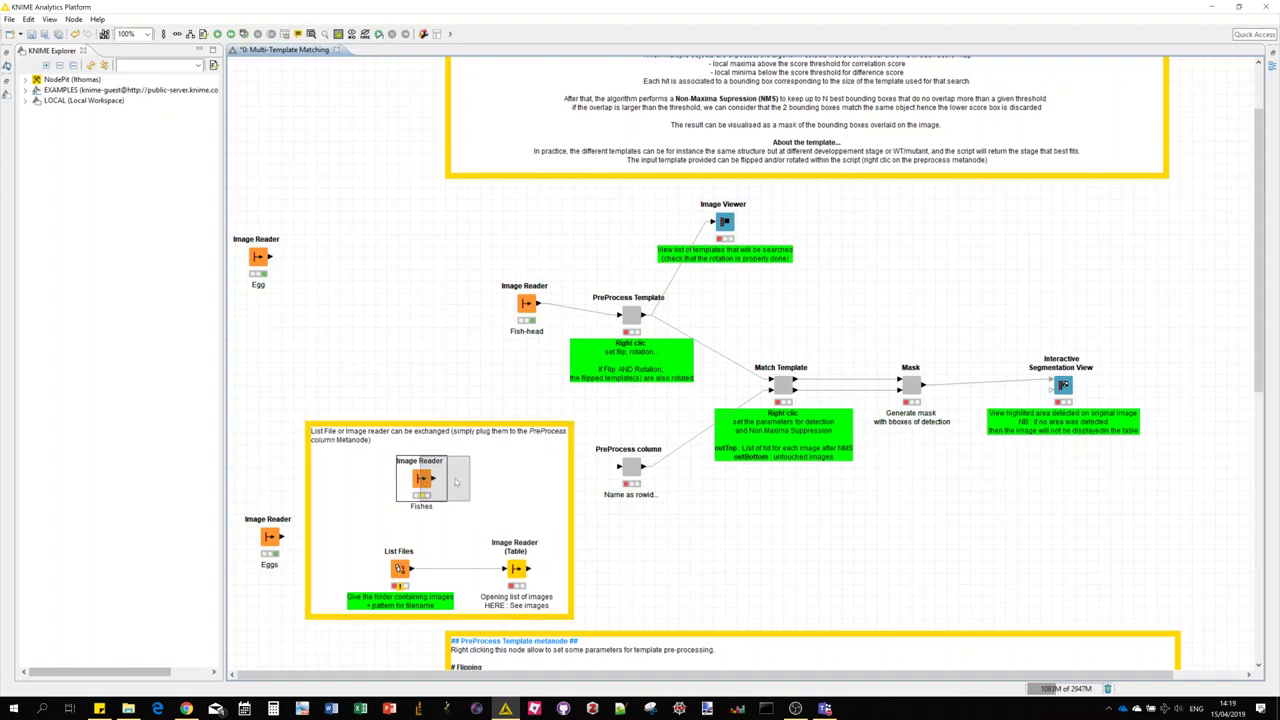
drag(421, 479, 619, 467)
Execute the Fishes reader and step through four of its fish images.
right_click(545, 469)
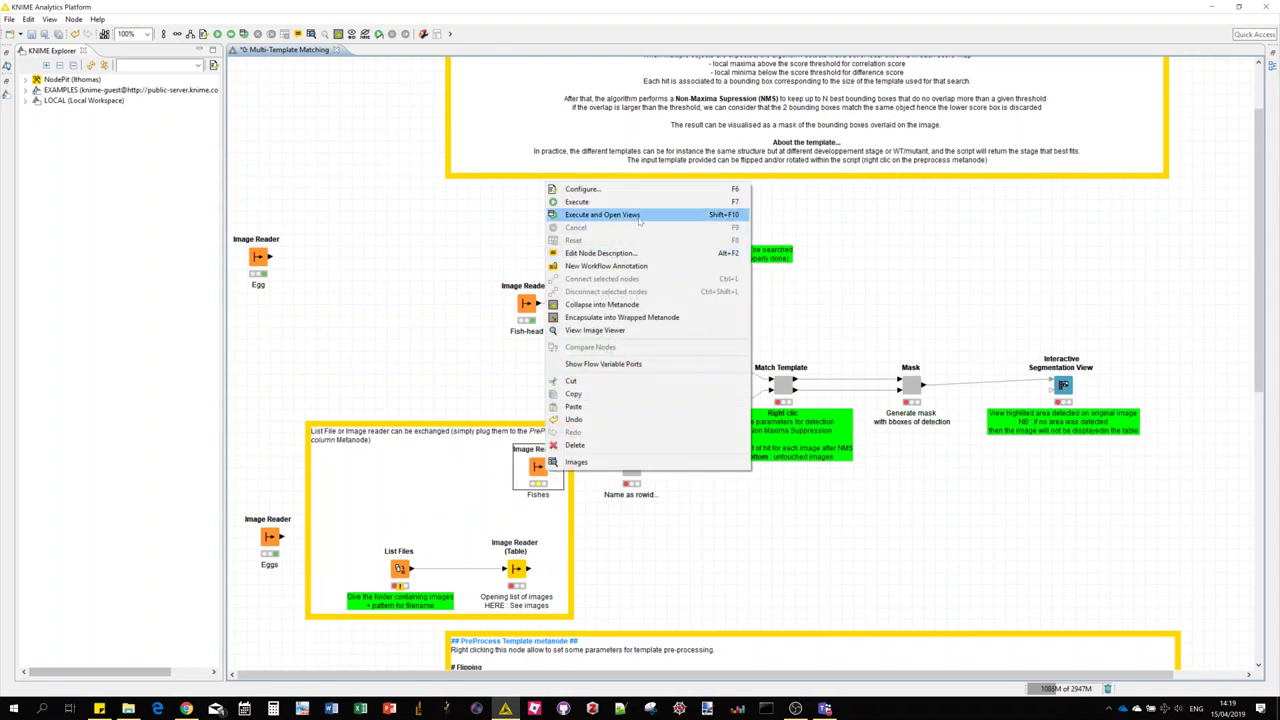
click(640, 216)
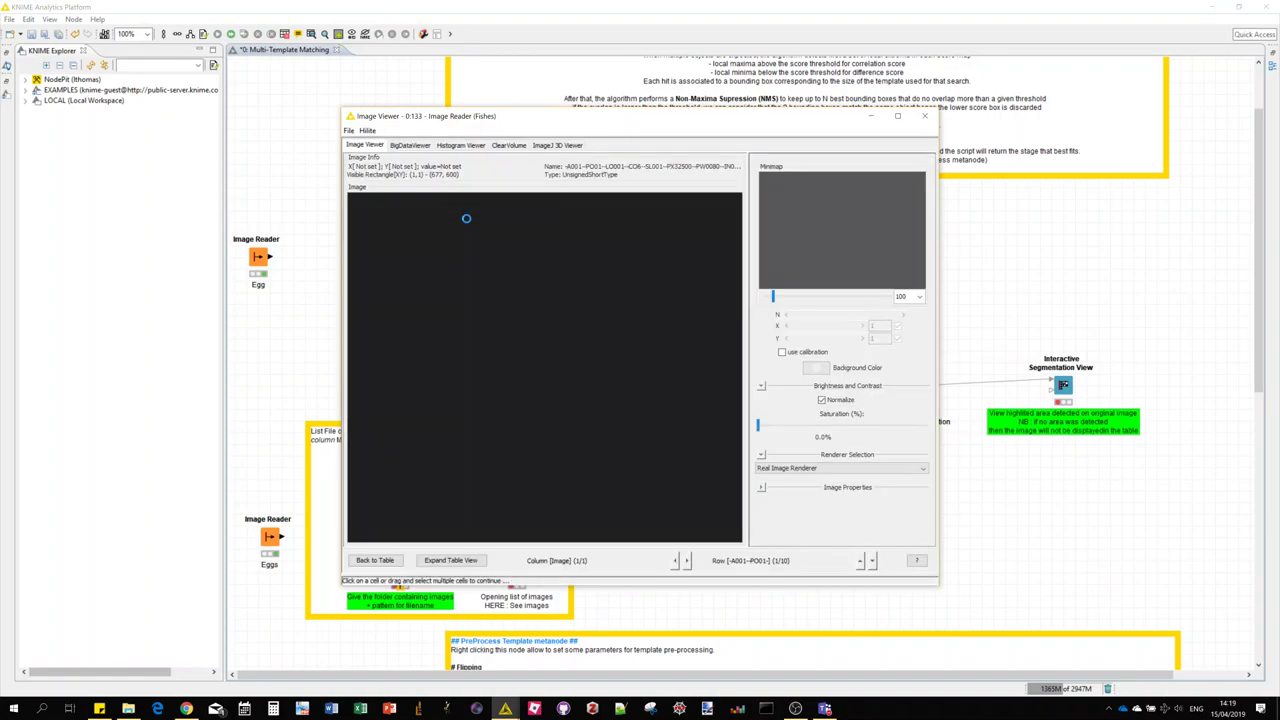
click(872, 563)
click(872, 563)
click(872, 563)
click(872, 563)
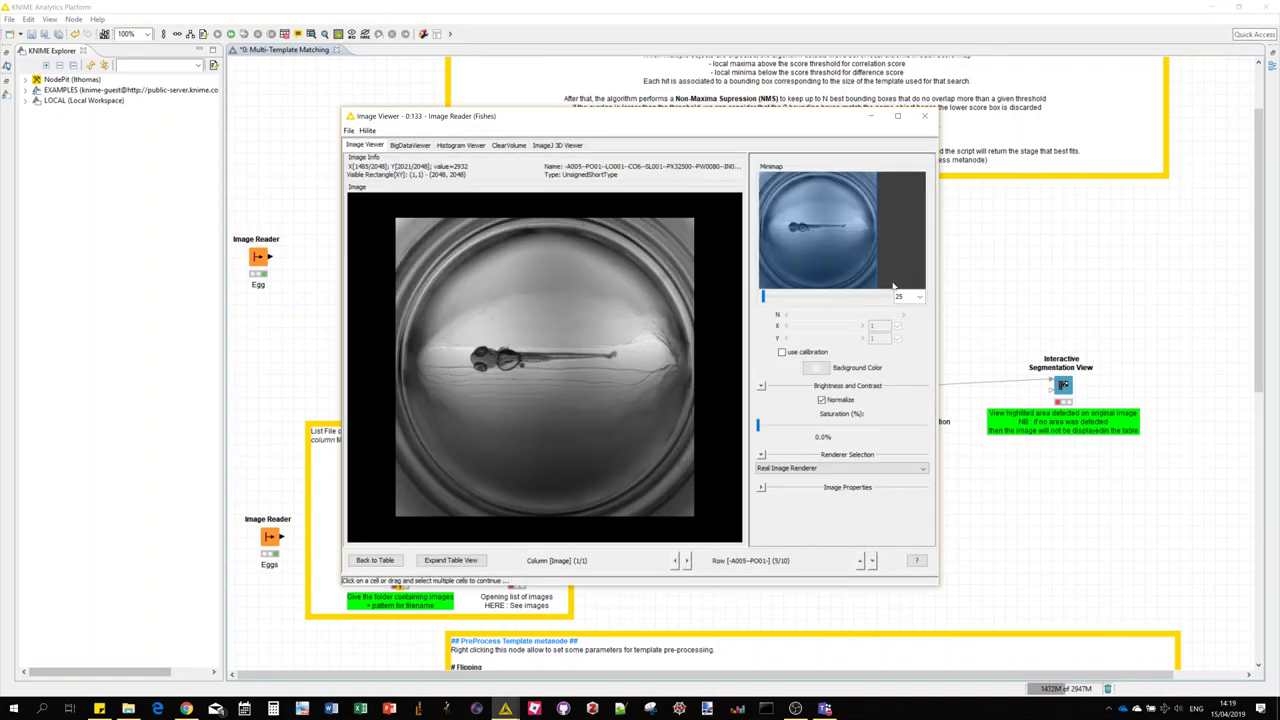
click(924, 116)
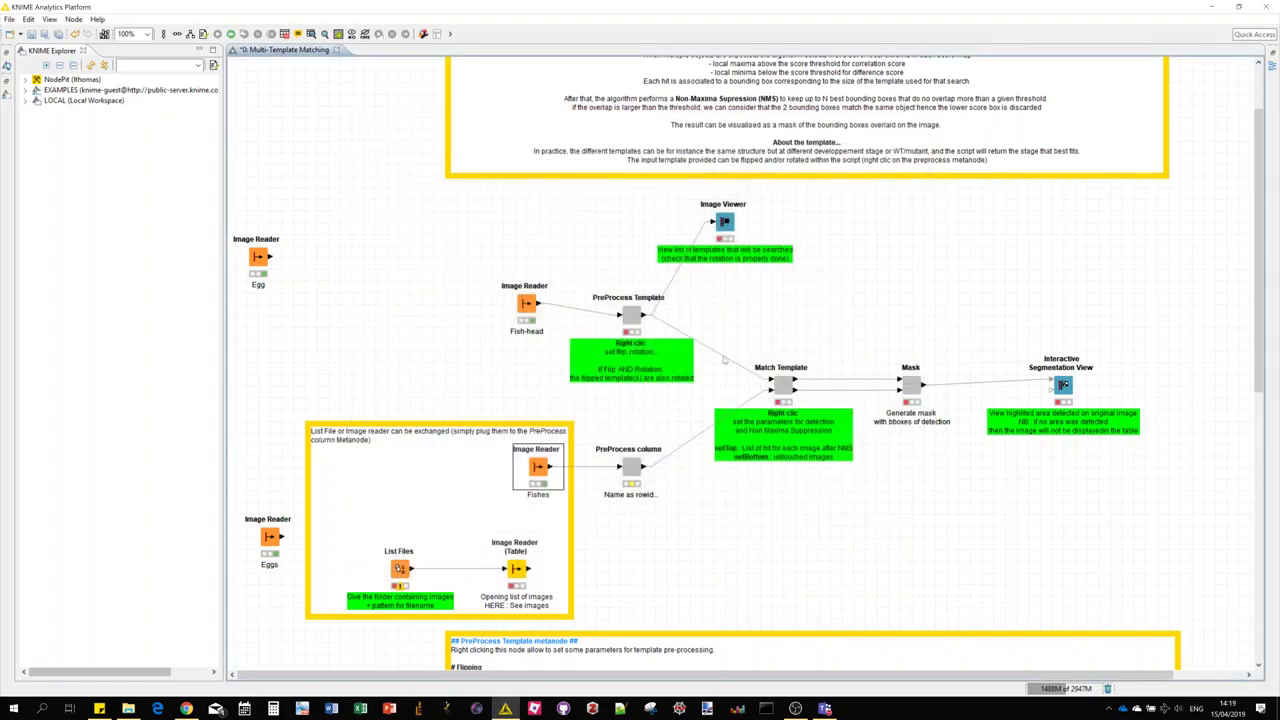
Recheck the PreProcess Template settings (no flips or rotations) and cancel unchanged.
click(633, 330)
right_click(633, 328)
click(665, 336)
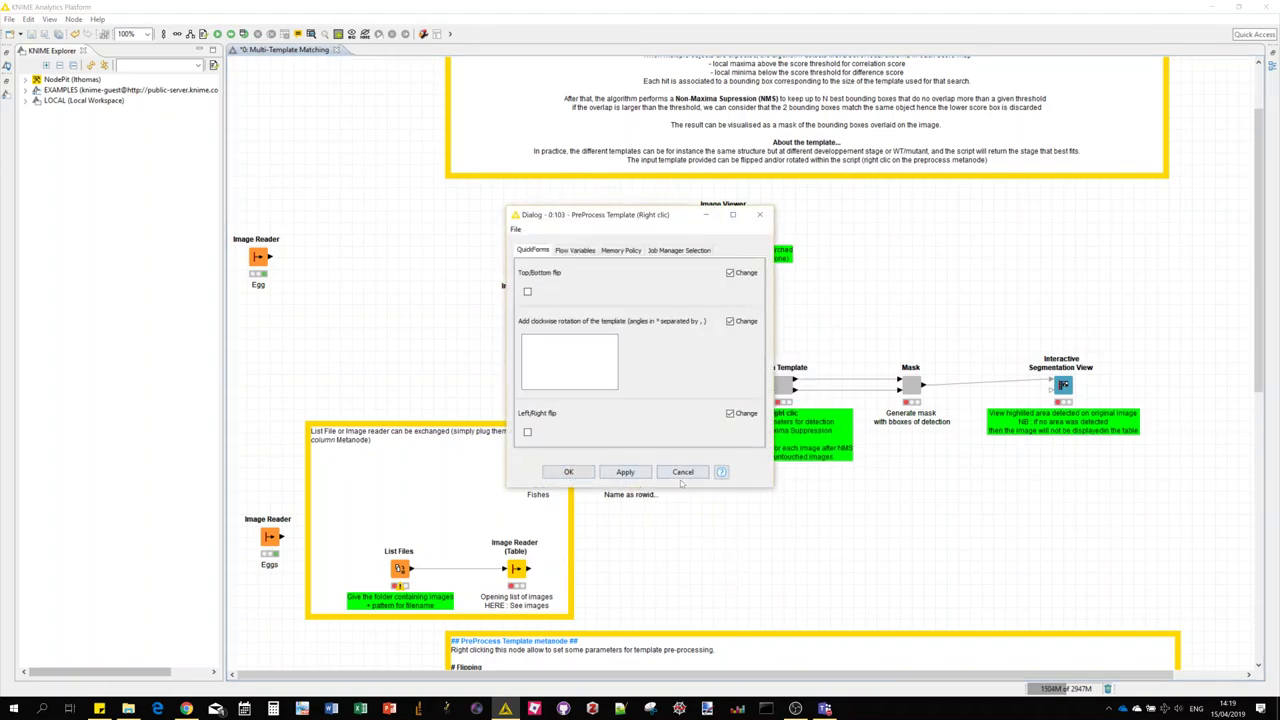
click(684, 472)
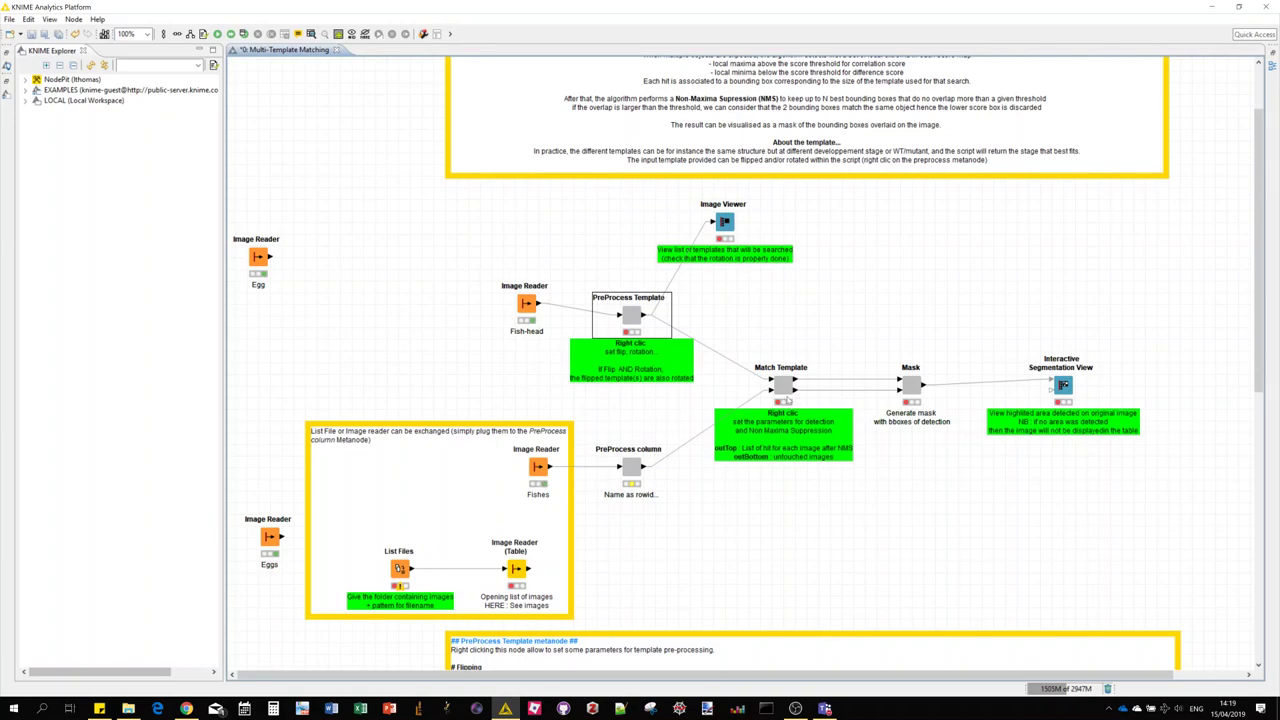
click(790, 397)
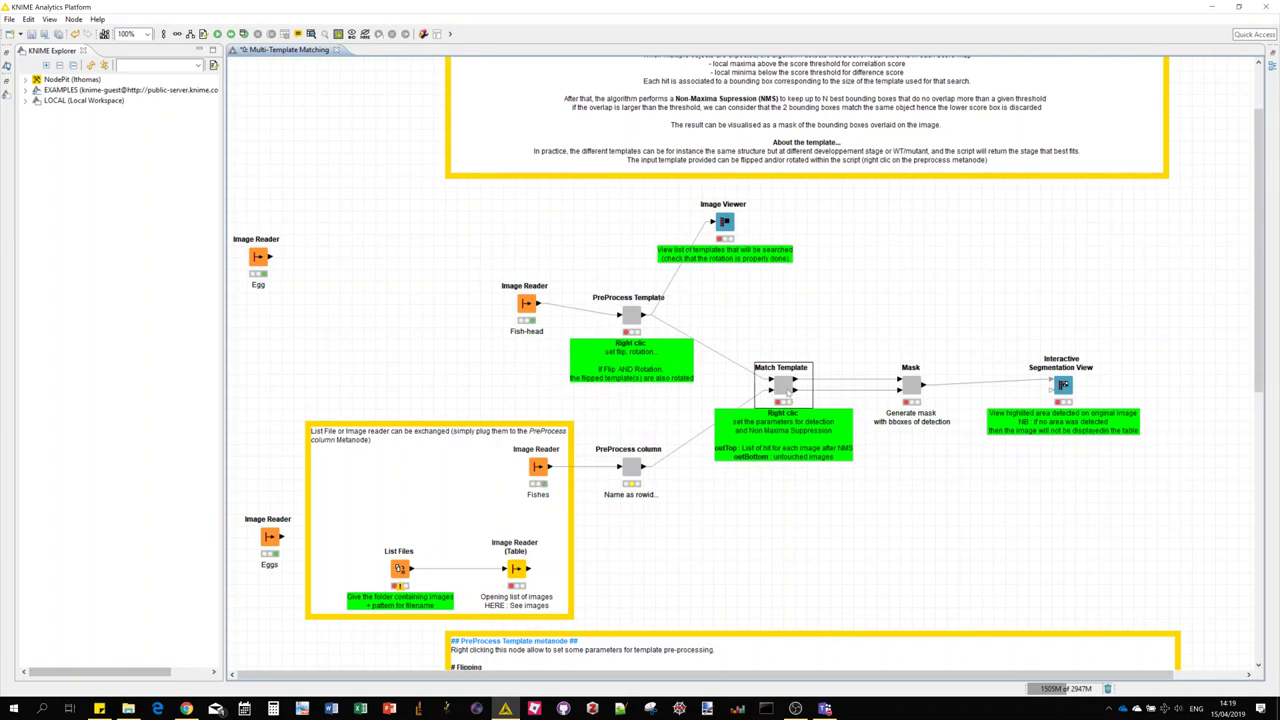
Set Match Template to a maximum of 1 template per image and execute the segmentation view node.
right_click(787, 392)
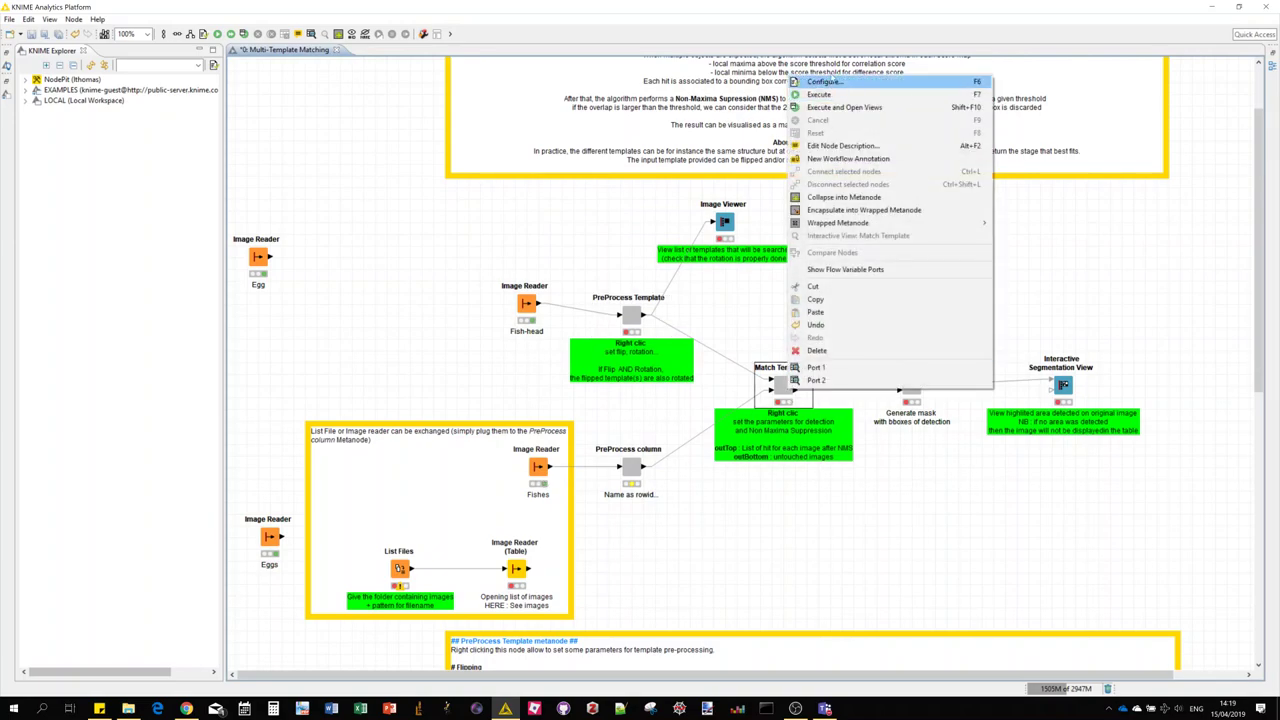
click(820, 81)
double_click(561, 347)
text(1)
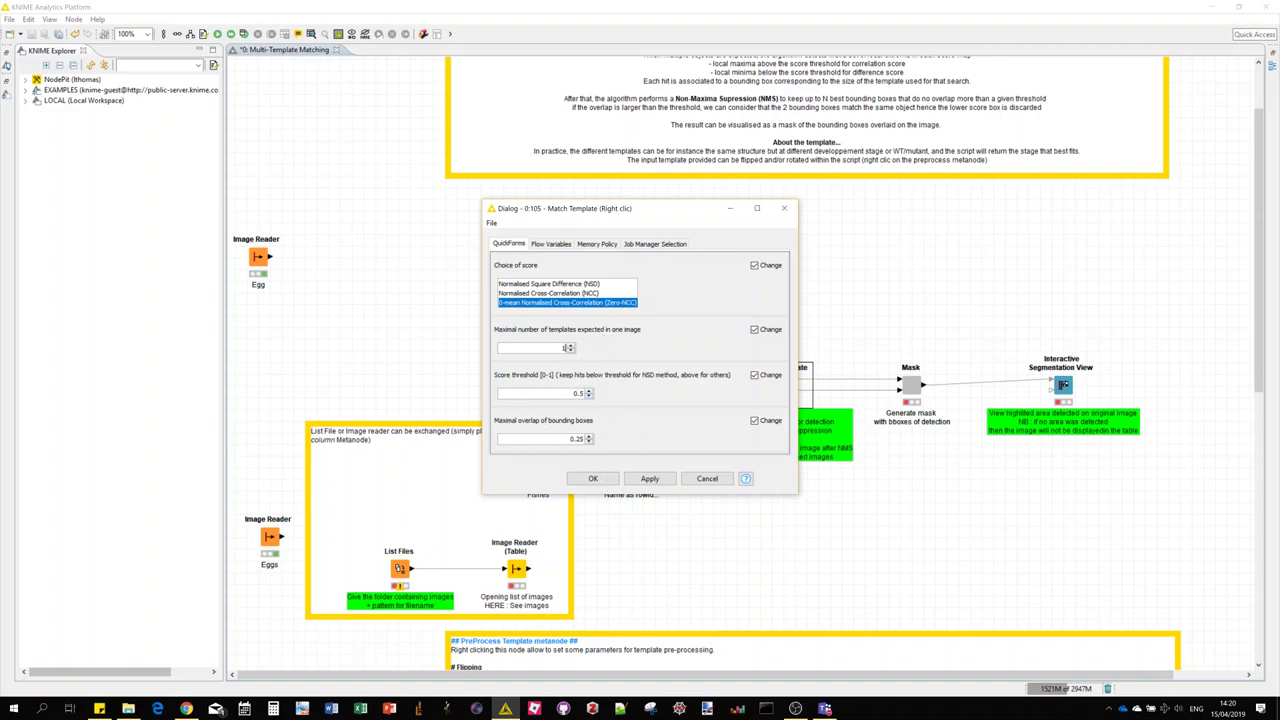
click(592, 479)
right_click(1060, 387)
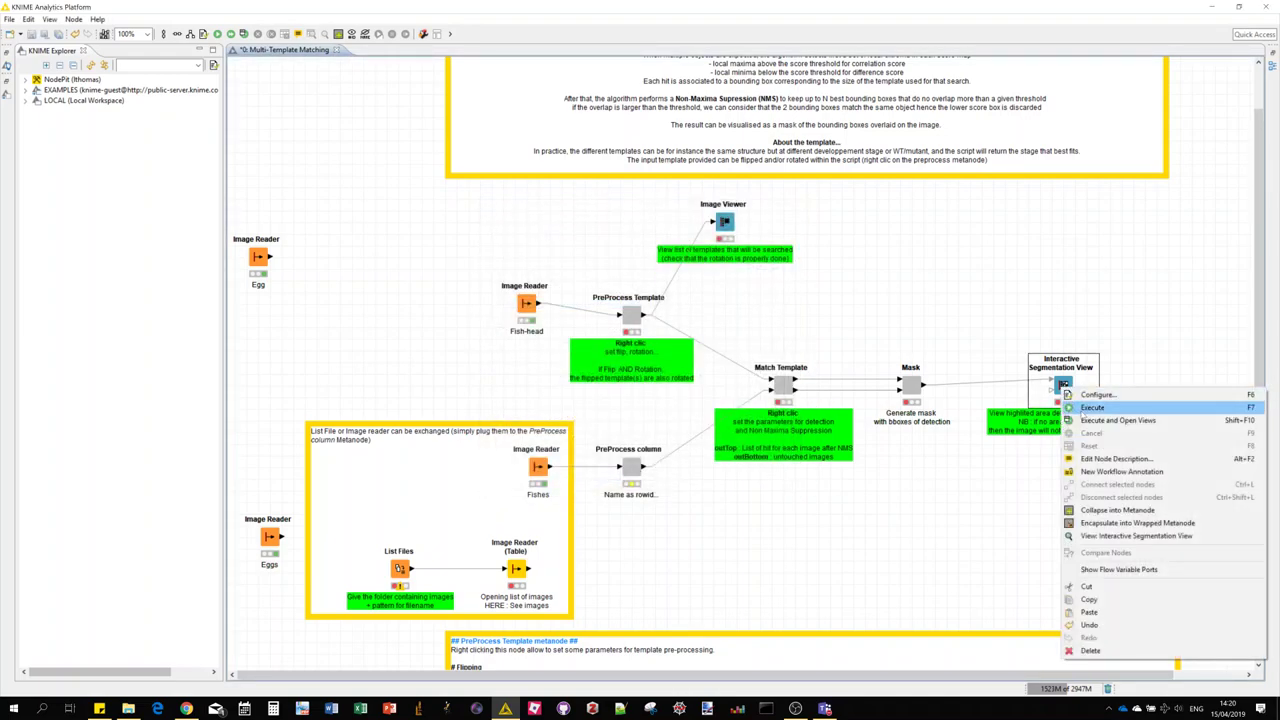
click(1083, 428)
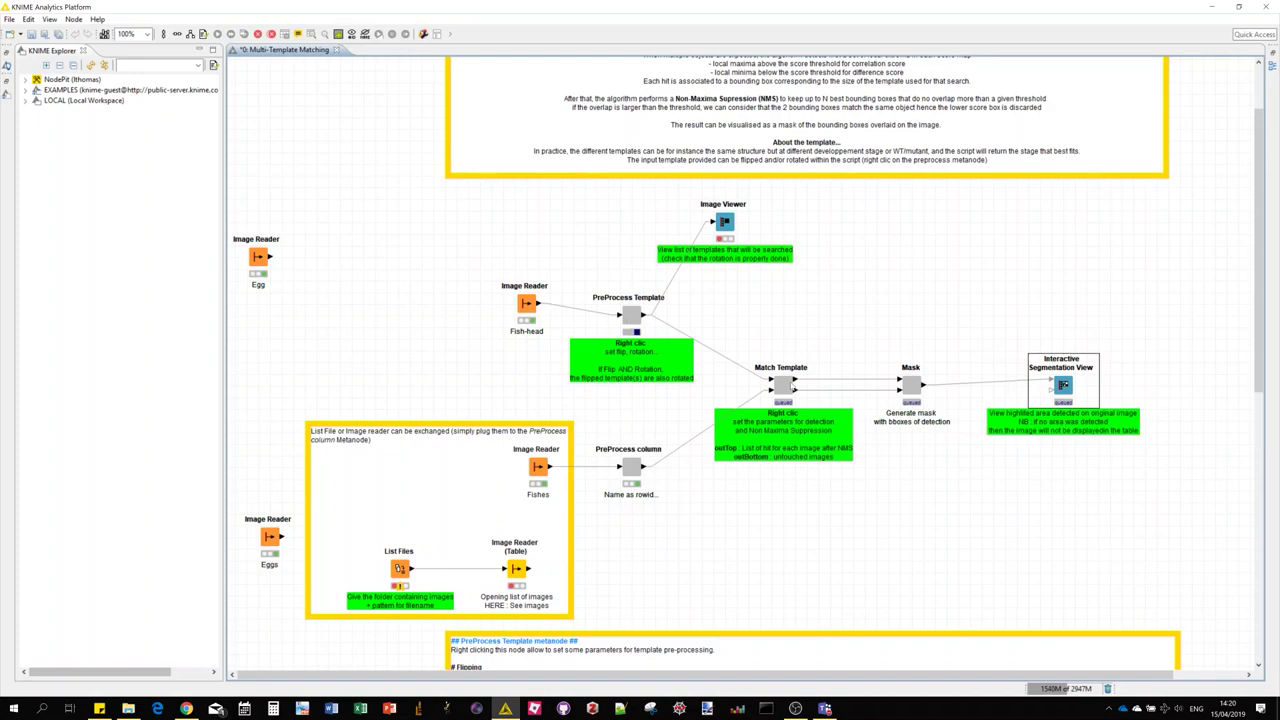
Open Match Template's 'Matching then NMS' loop and read through the Python Script's template-matching code.
double_click(786, 385)
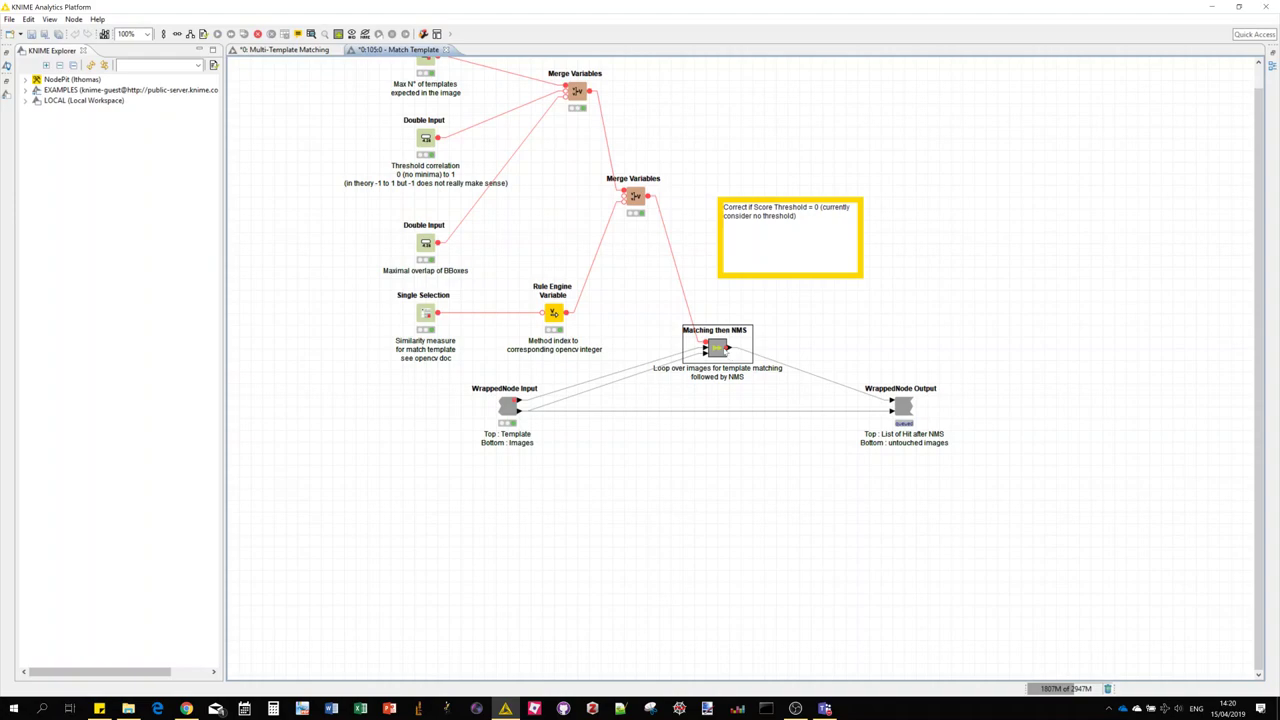
double_click(718, 349)
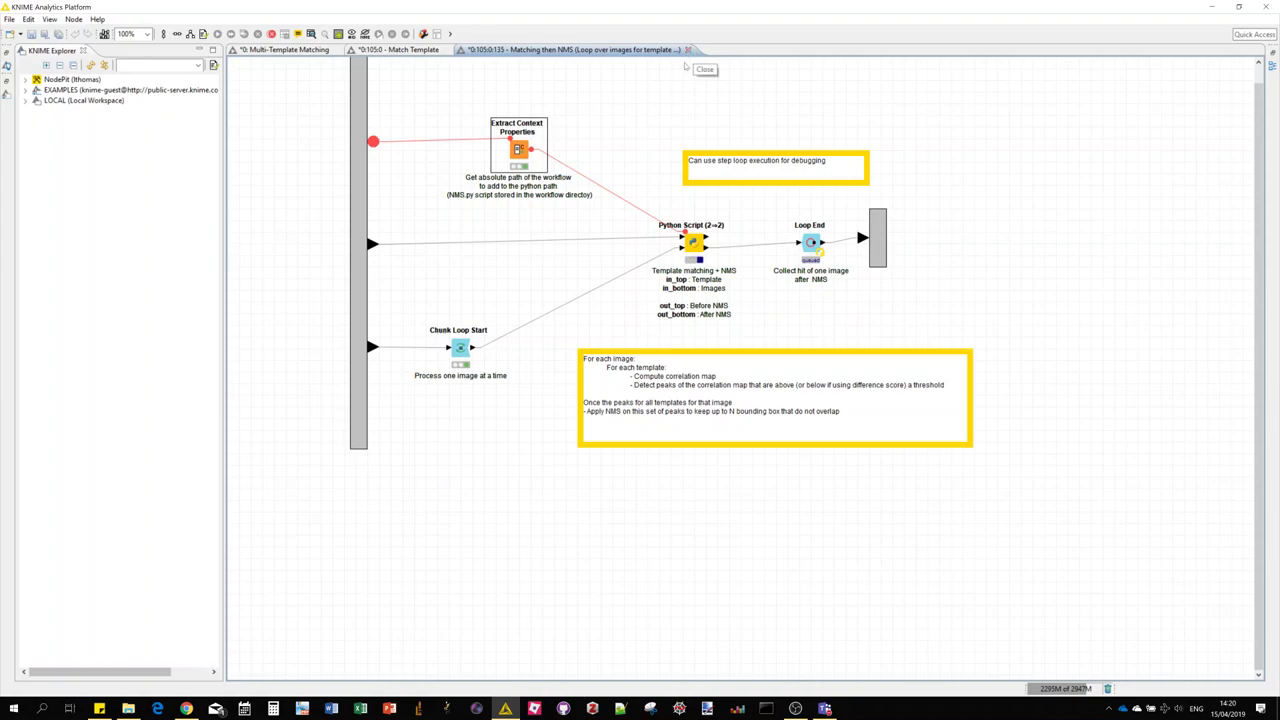
click(694, 240)
right_click(700, 245)
click(705, 248)
scroll(705, 248, down, 20)
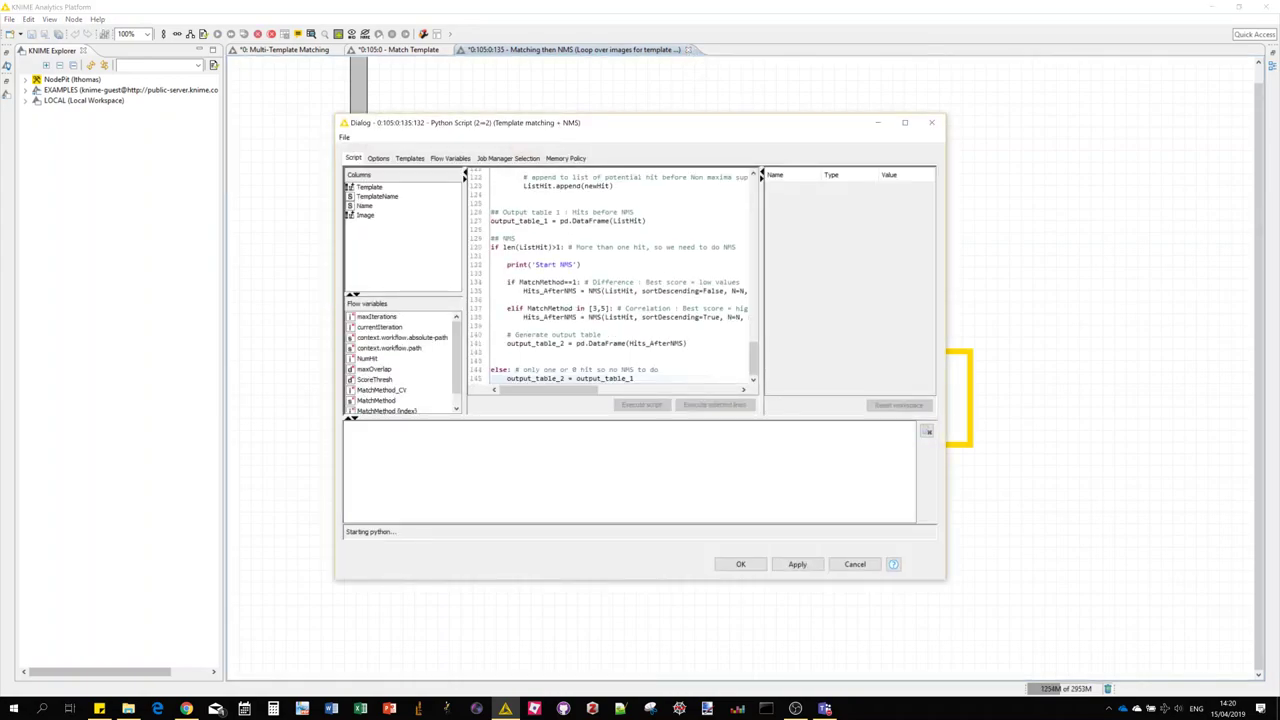
scroll(630, 280, up, 6)
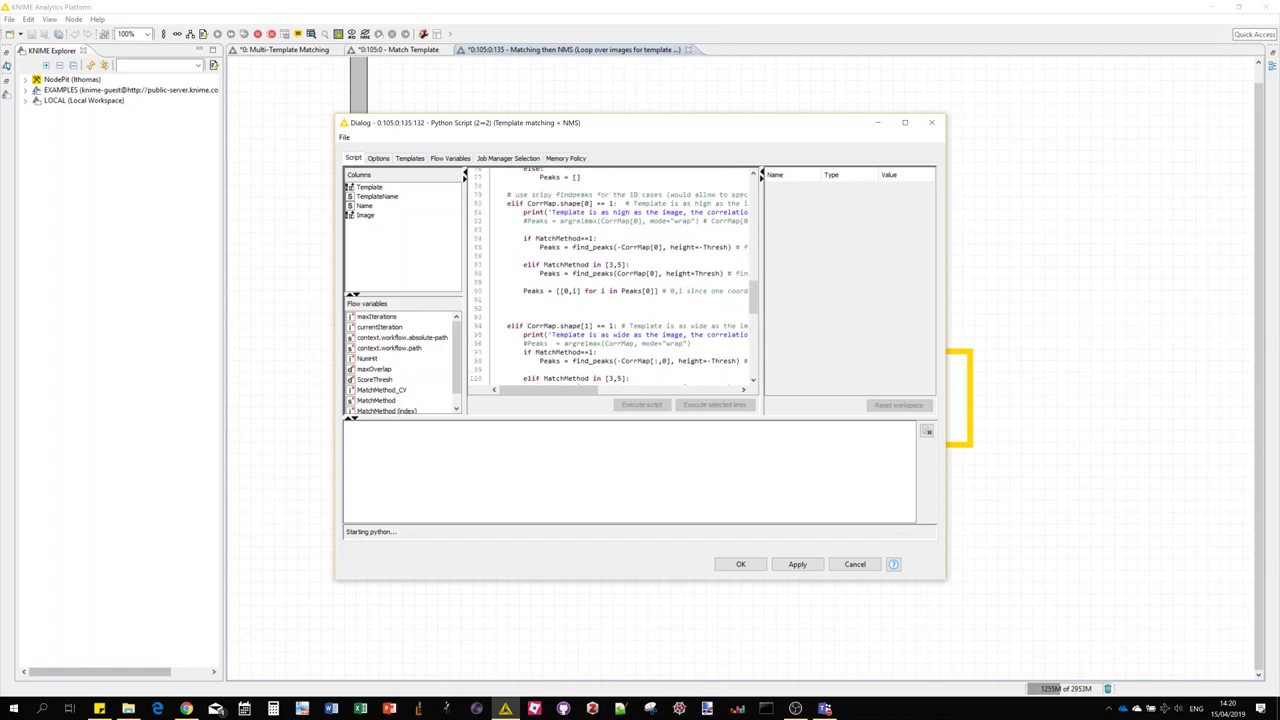
click(932, 123)
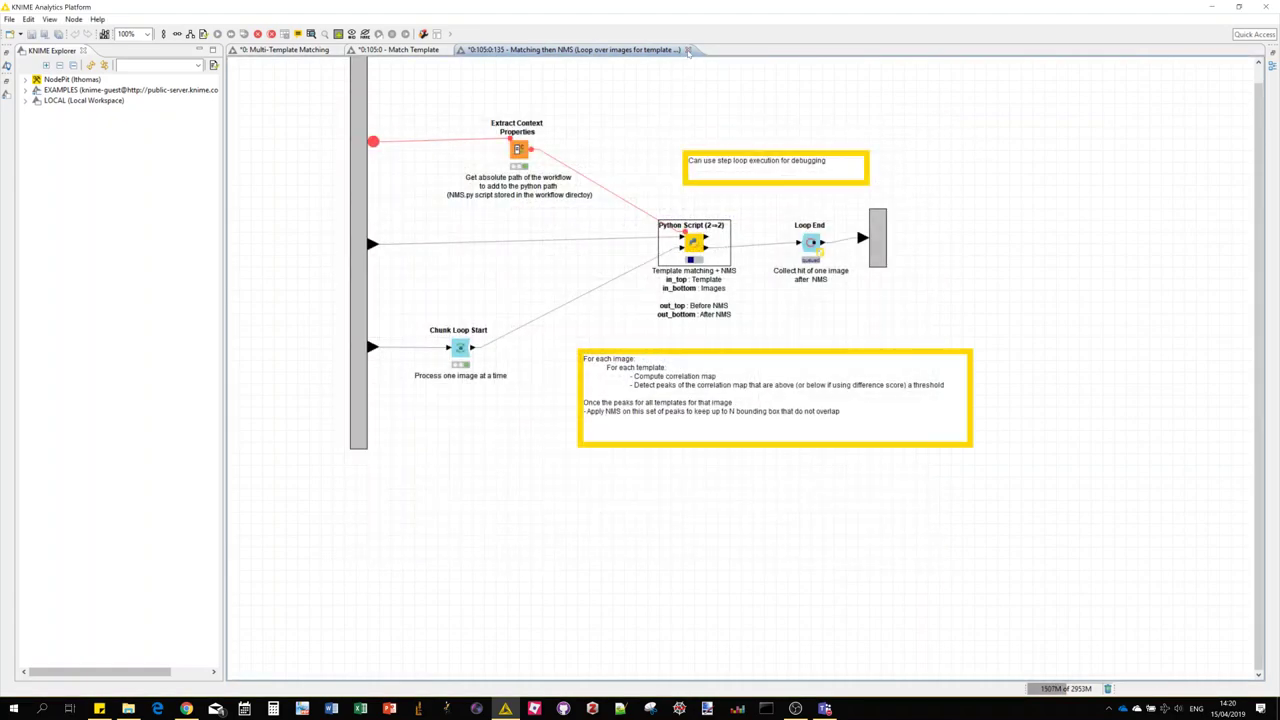
Return to the main workflow and open the segmentation results full-screen with the first image and table.
click(688, 49)
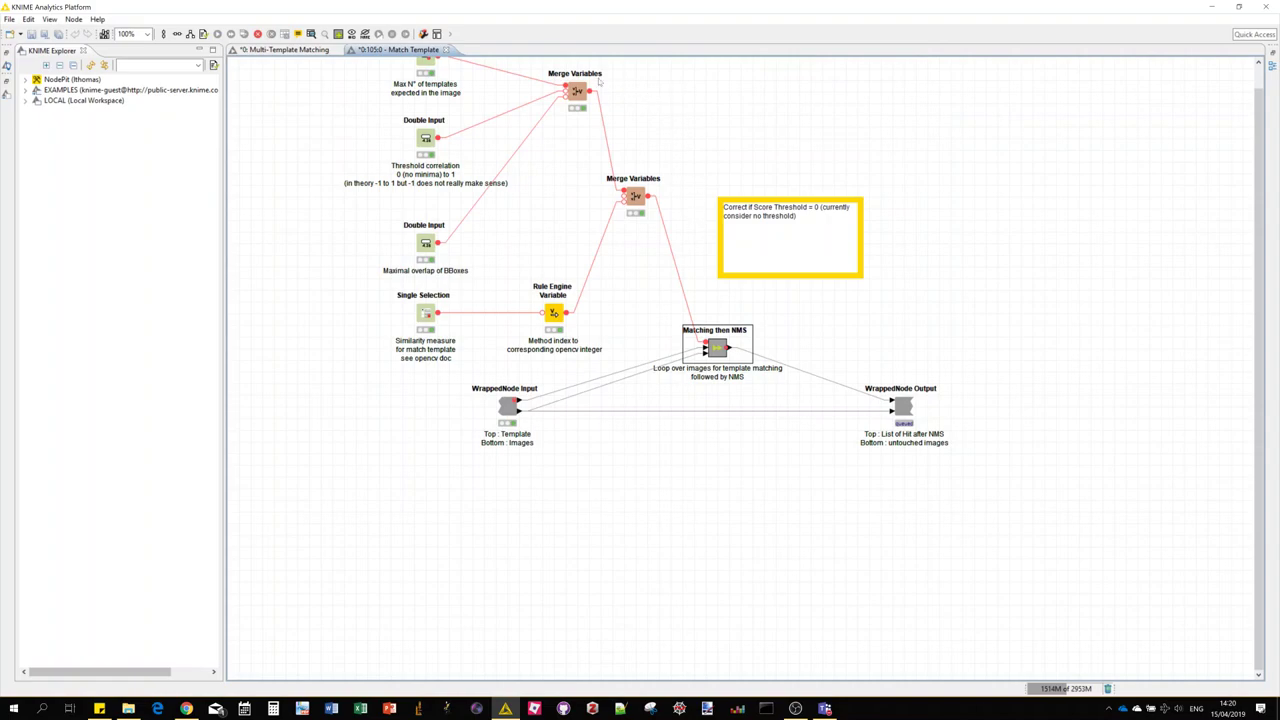
click(446, 49)
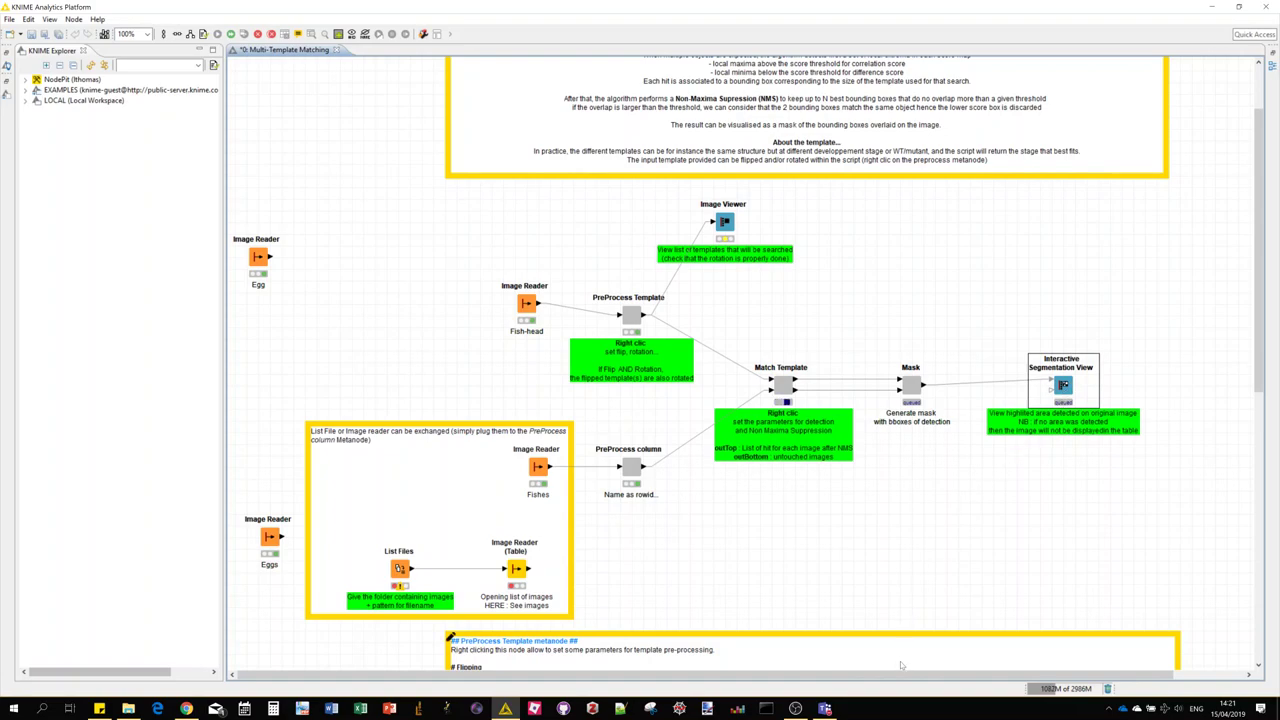
scroll(1000, 477, right, 3)
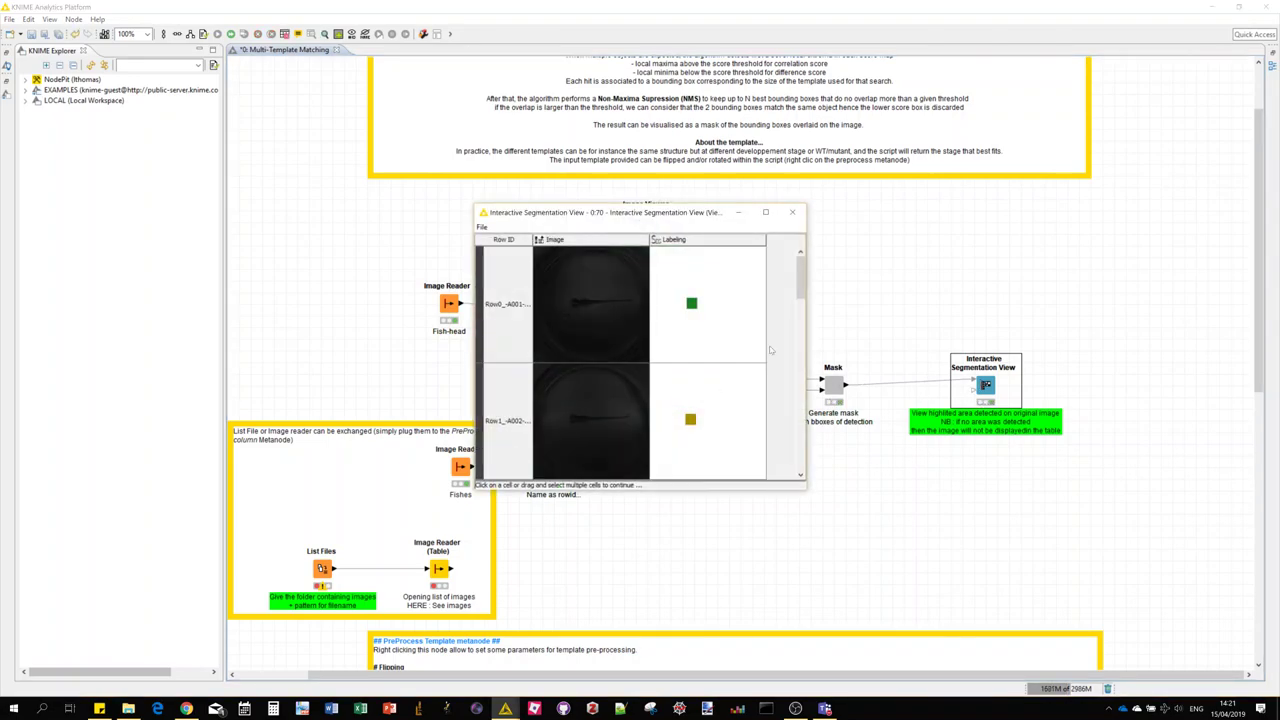
double_click(766, 213)
click(160, 118)
scroll(237, 229, down, 5)
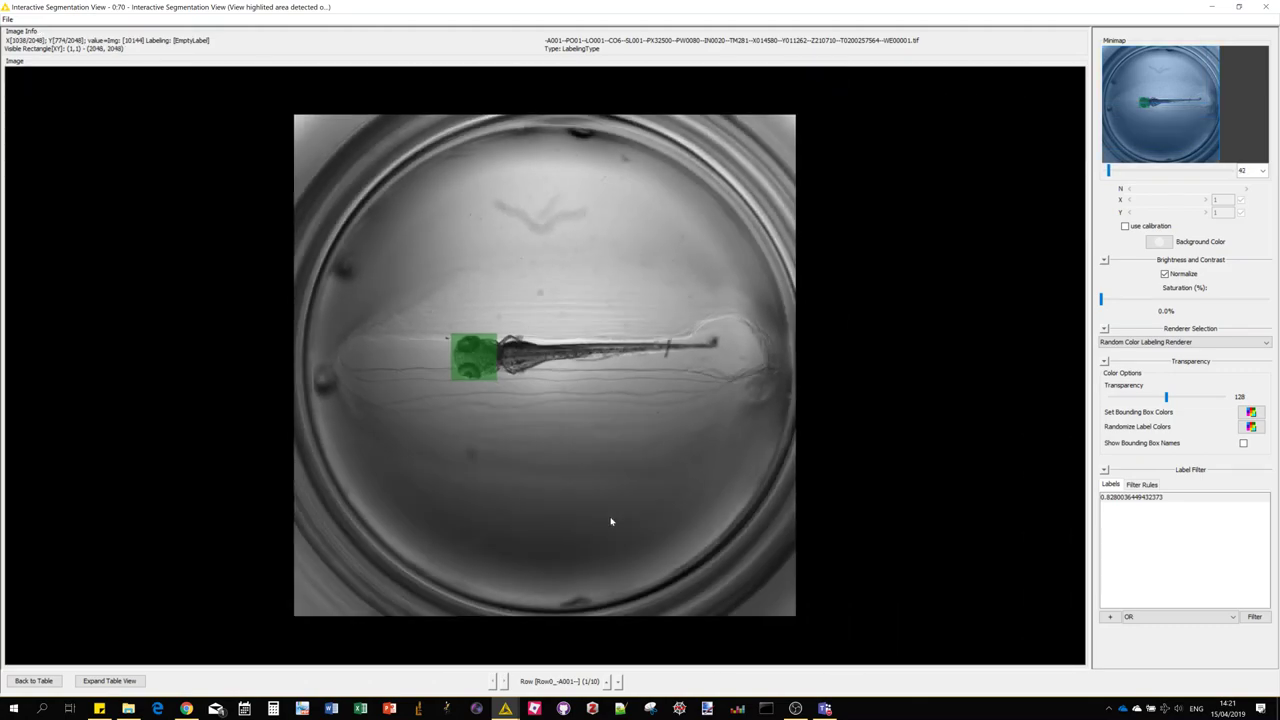
click(117, 681)
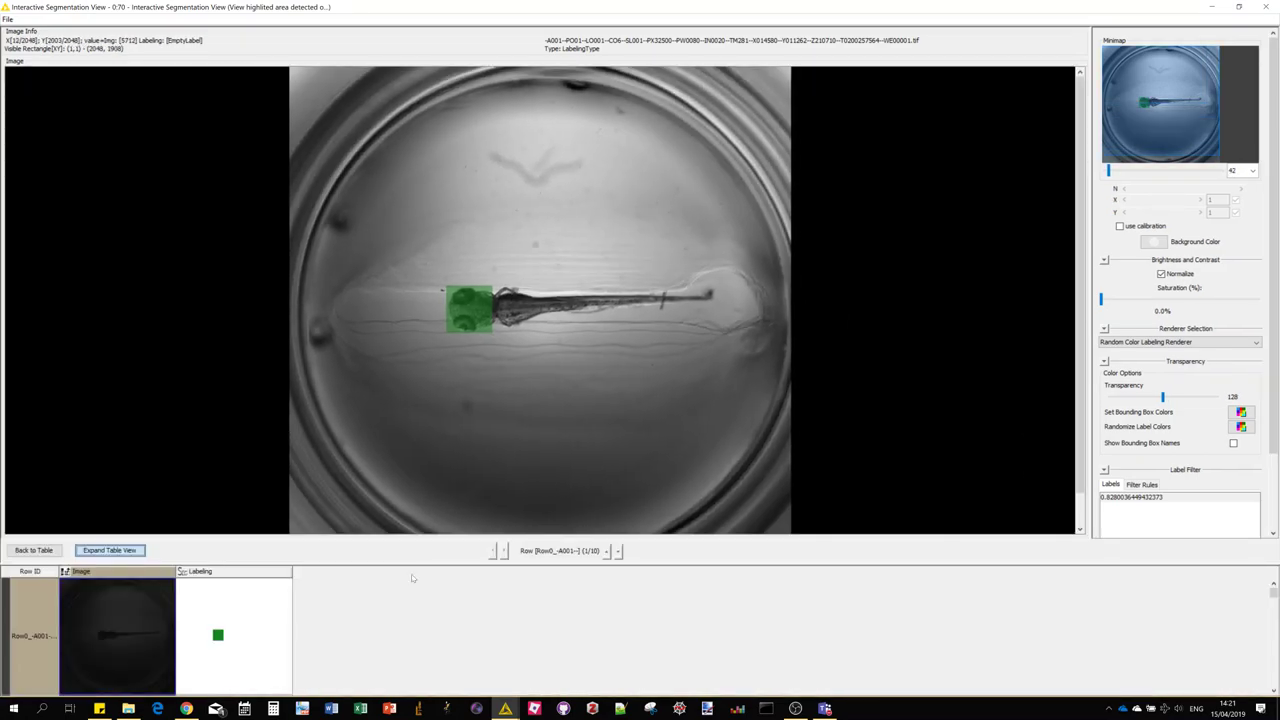
Step through the next seven images' fish-head detections, then close the results window.
click(619, 551)
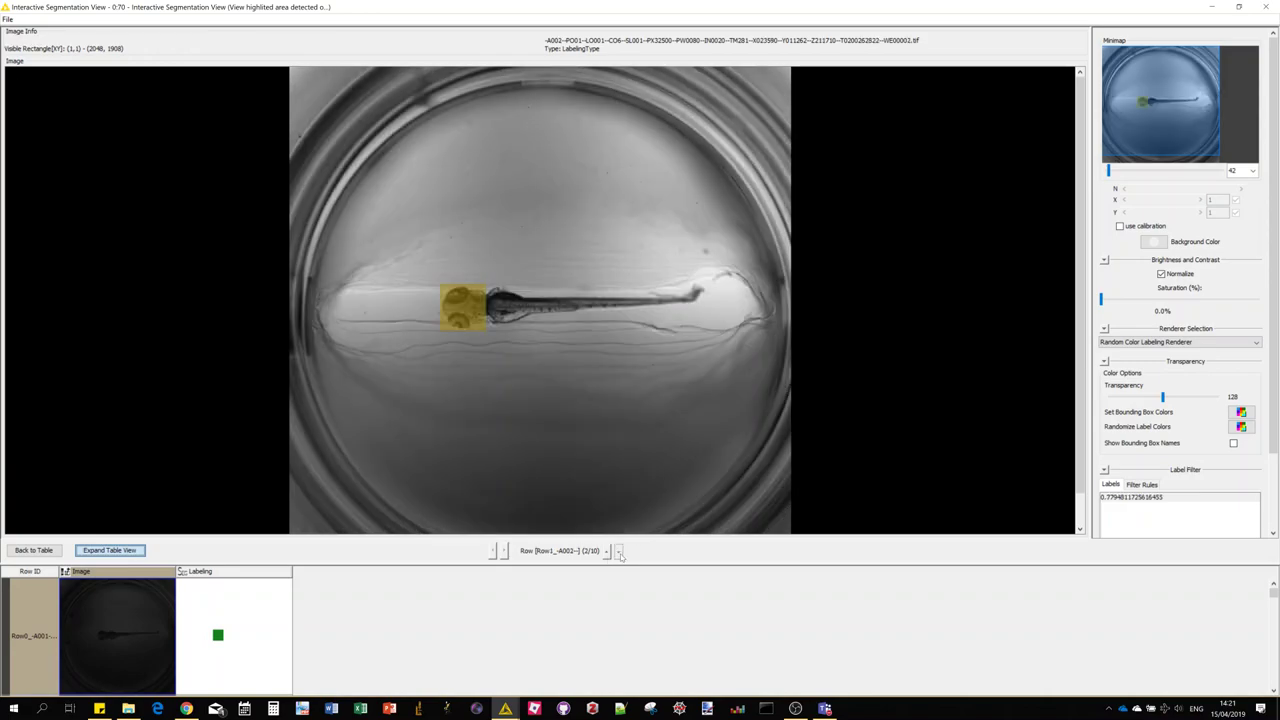
click(619, 551)
click(619, 551)
click(619, 551)
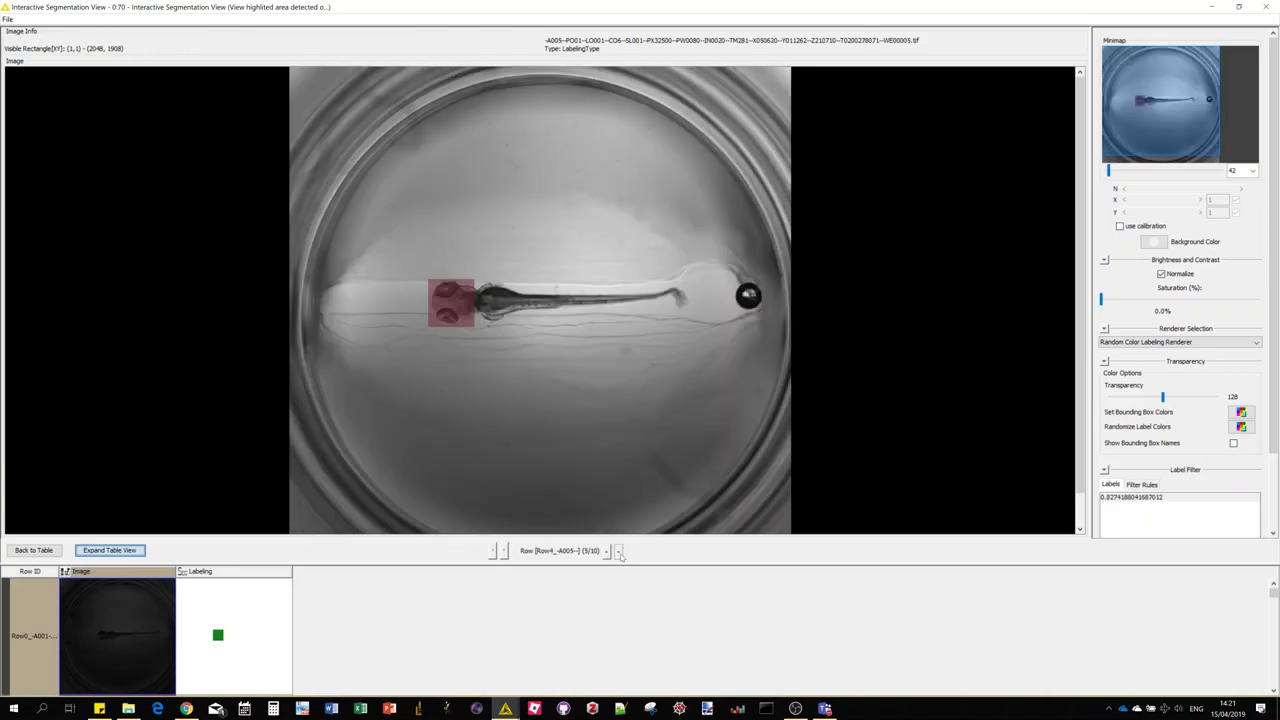
click(619, 551)
click(619, 551)
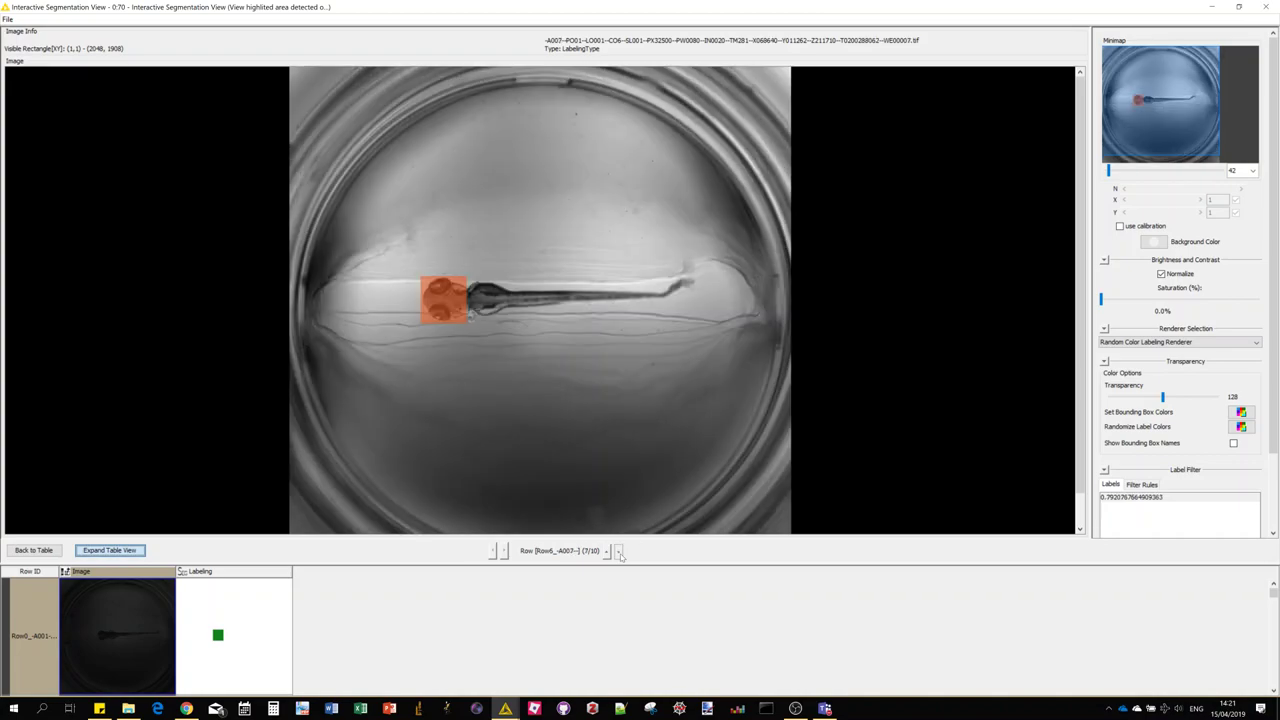
click(619, 551)
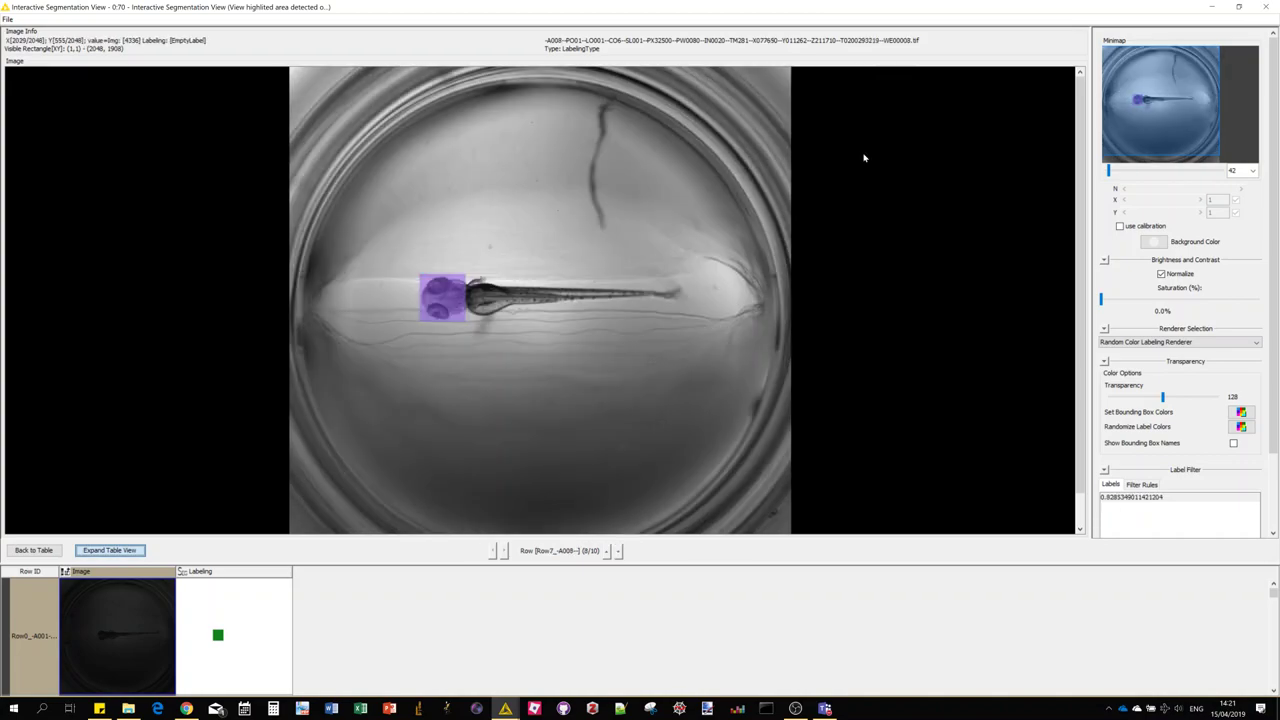
click(1265, 7)
Move the Egg reader toward the template input and delete the Fish-head image reader.
drag(798, 677, 722, 677)
mouse_move(259, 257)
mouse_down()
mouse_move(306, 254)
mouse_move(424, 288)
mouse_move(517, 368)
mouse_move(504, 355)
mouse_move(503, 372)
mouse_move(526, 316)
mouse_move(606, 316)
mouse_up()
key(Delete)
Connect the Egg reader to PreProcess Template and replace the Fishes reader with the Eggs reader.
click(618, 315)
click(415, 502)
mouse_move(278, 538)
mouse_down()
mouse_move(454, 504)
mouse_move(489, 479)
mouse_up()
drag(406, 482, 541, 467)
View the Eggs images, then the Egg template image, in the Image Viewer.
right_click(476, 470)
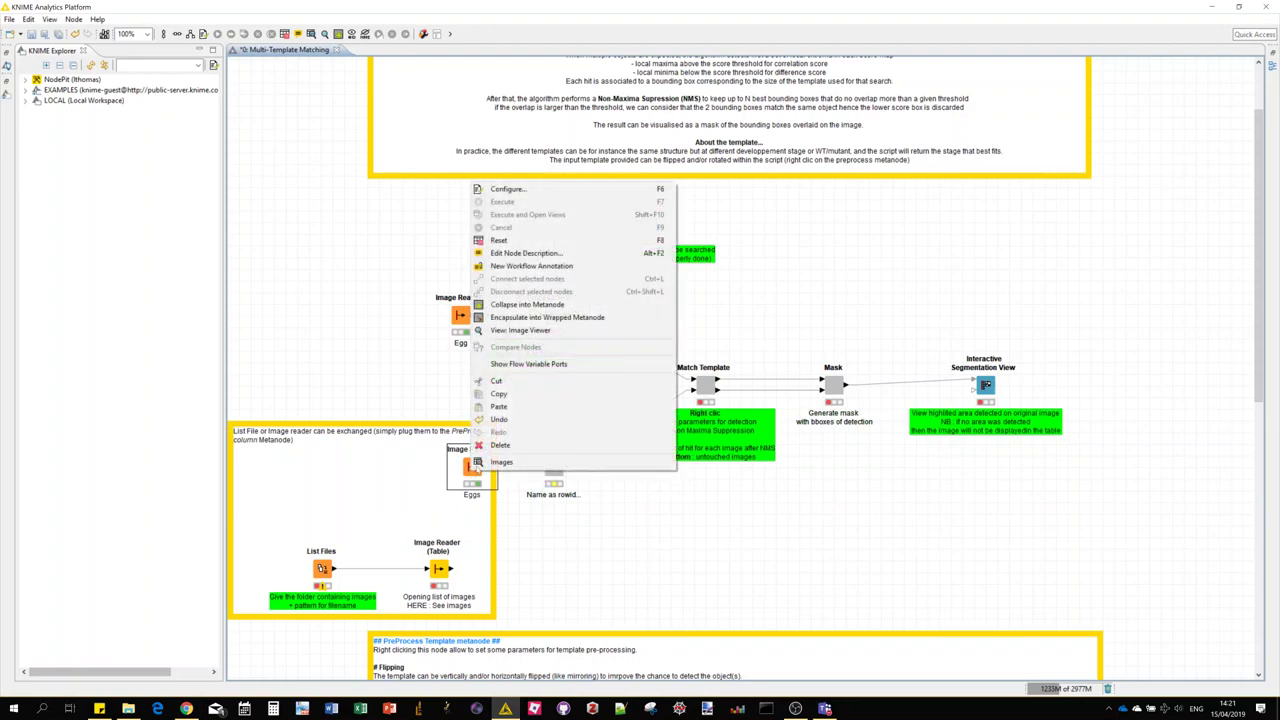
click(521, 331)
scroll(452, 237, down, 3)
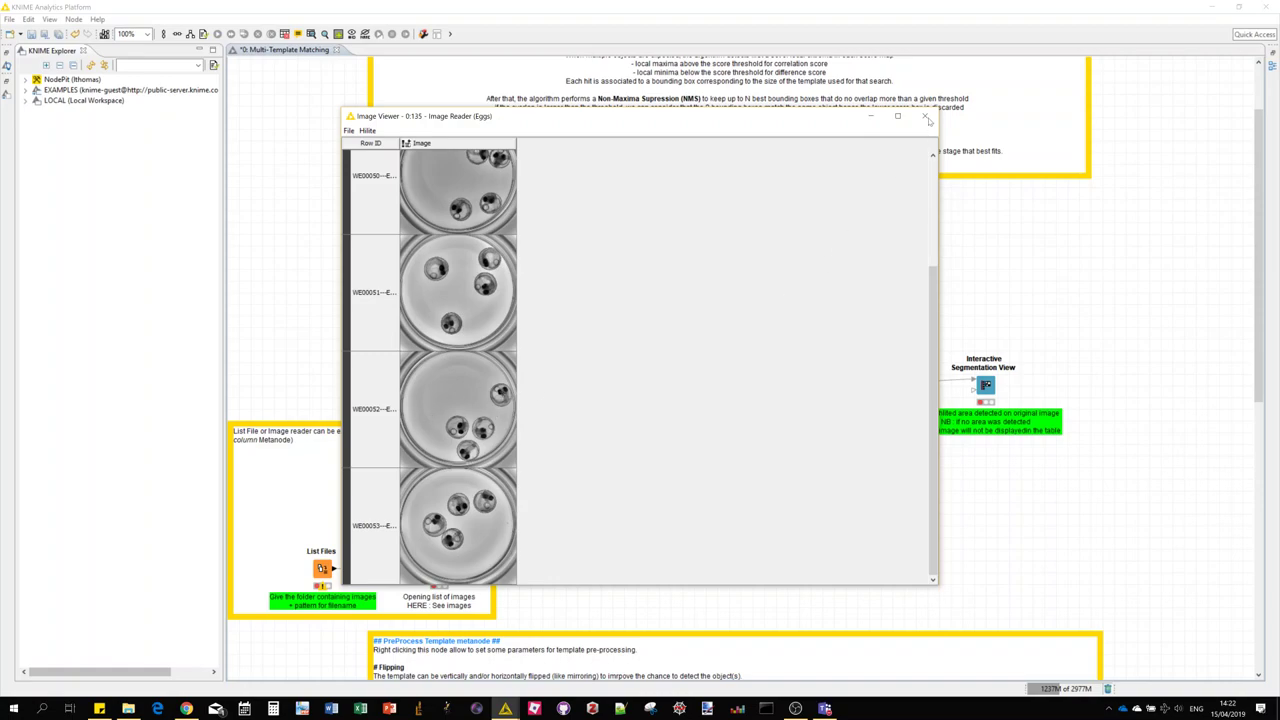
click(925, 116)
right_click(461, 316)
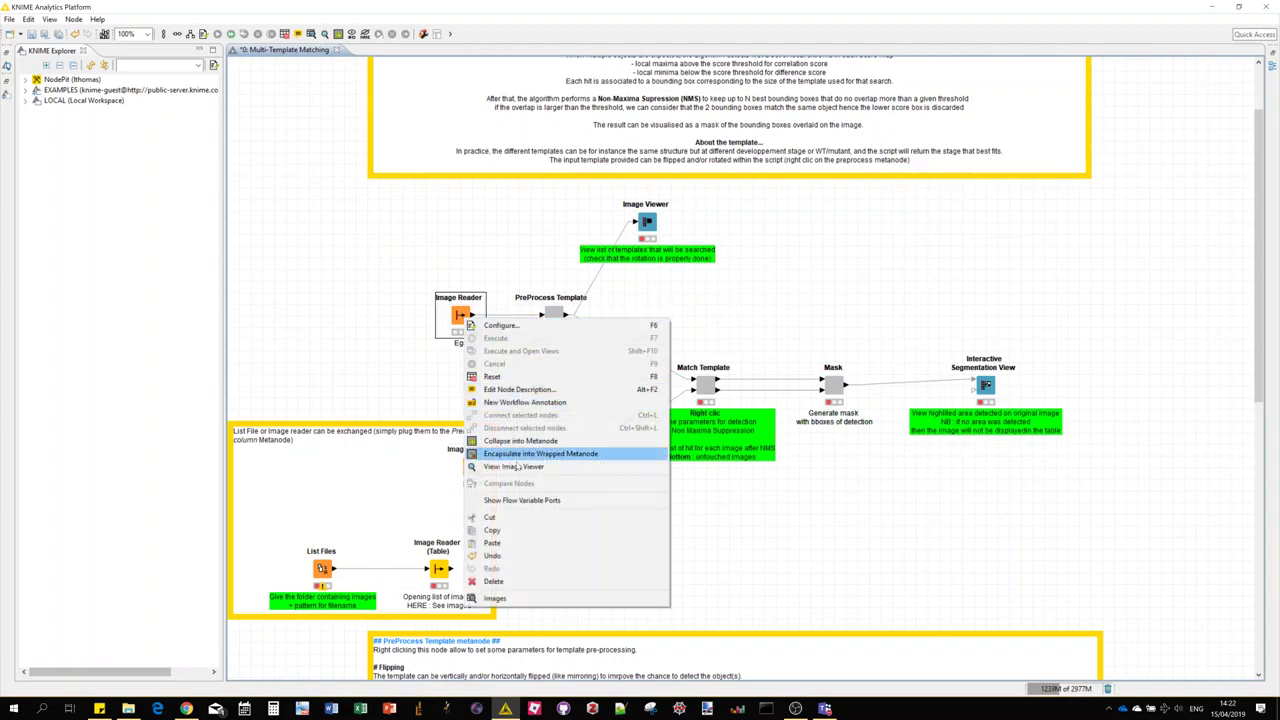
click(515, 467)
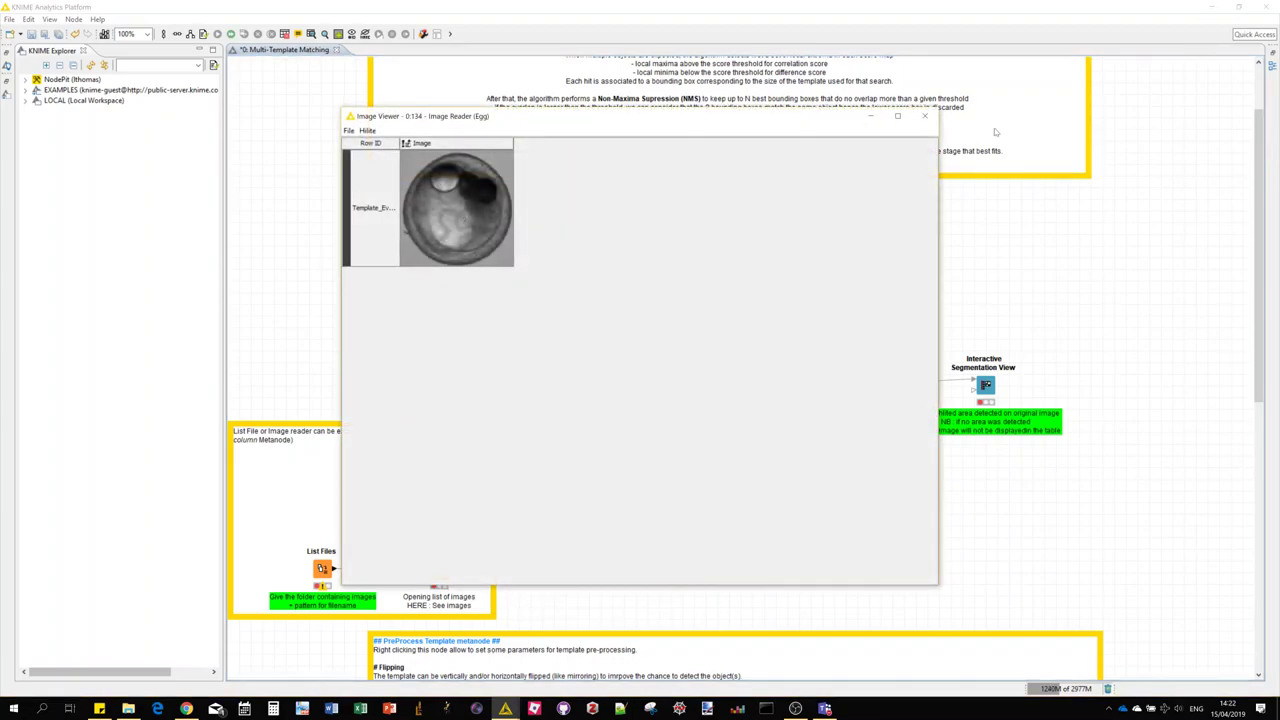
click(925, 116)
Enable Left/Right flip and clockwise rotations 45,90,120,180 in PreProcess Template's settings.
right_click(553, 319)
click(575, 325)
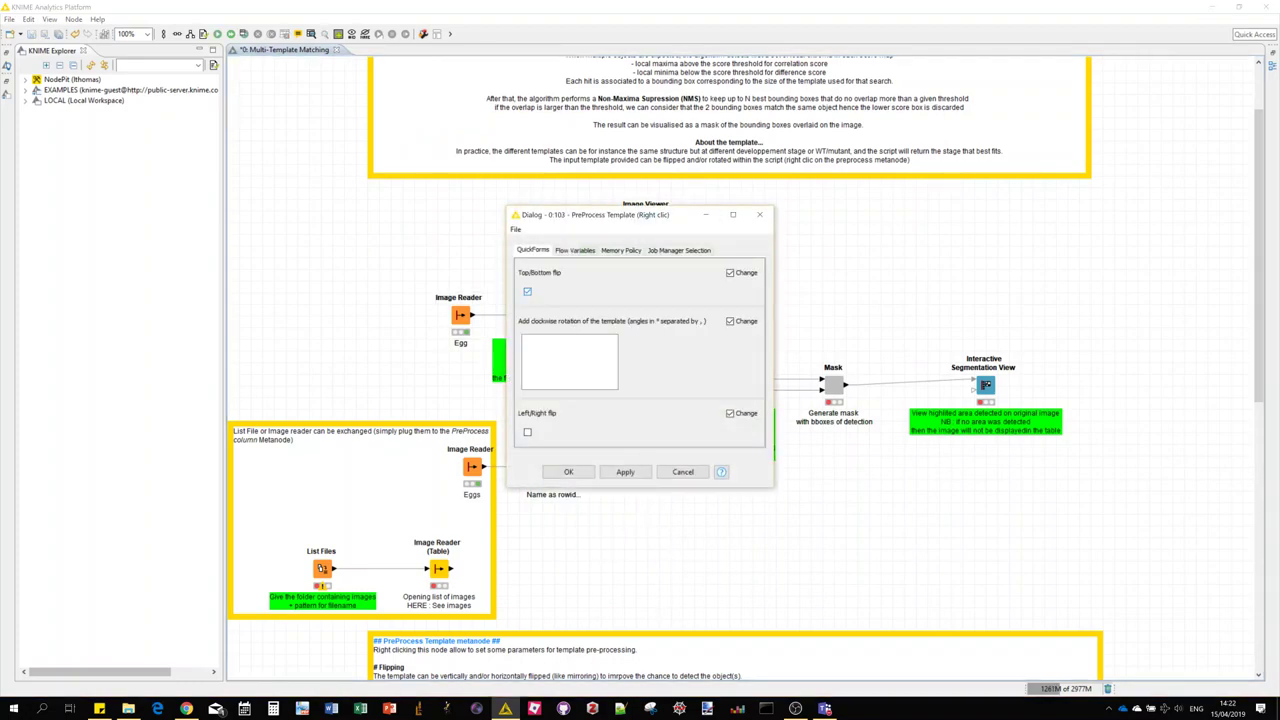
click(527, 431)
text(45,90,120,180)
click(568, 471)
Execute the Image Viewer to list all preprocessed egg templates.
right_click(647, 222)
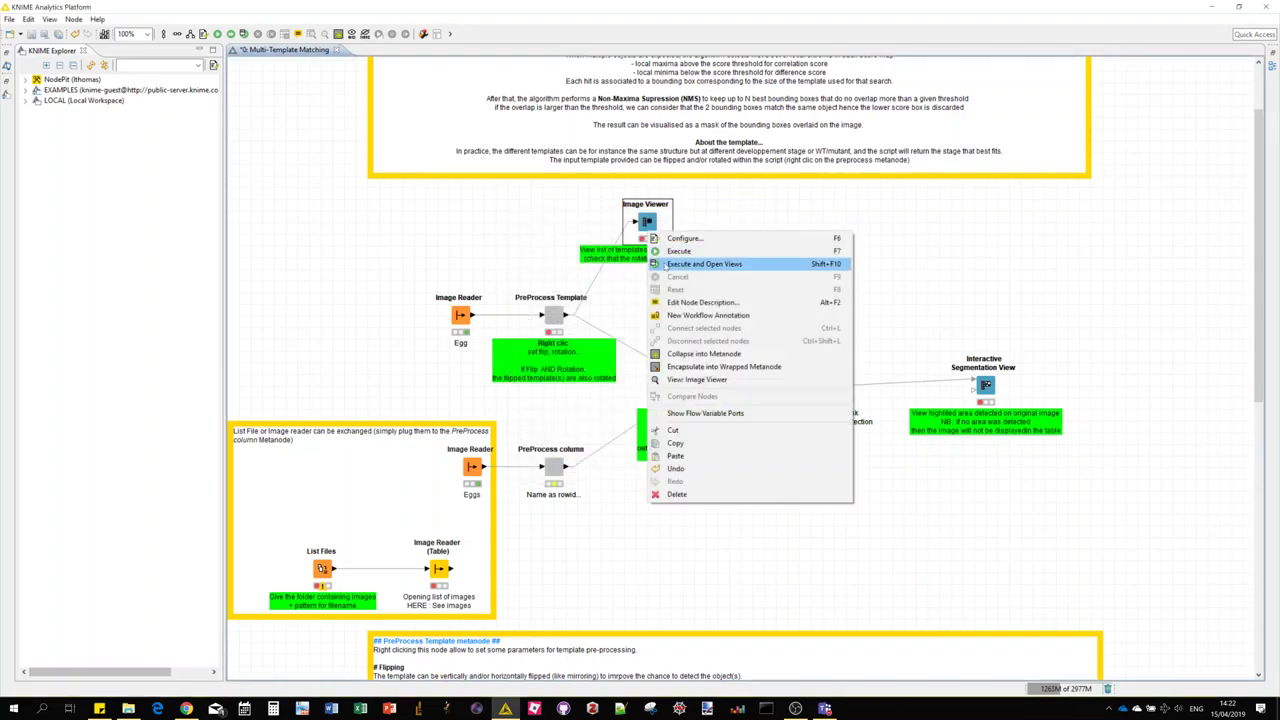
click(680, 262)
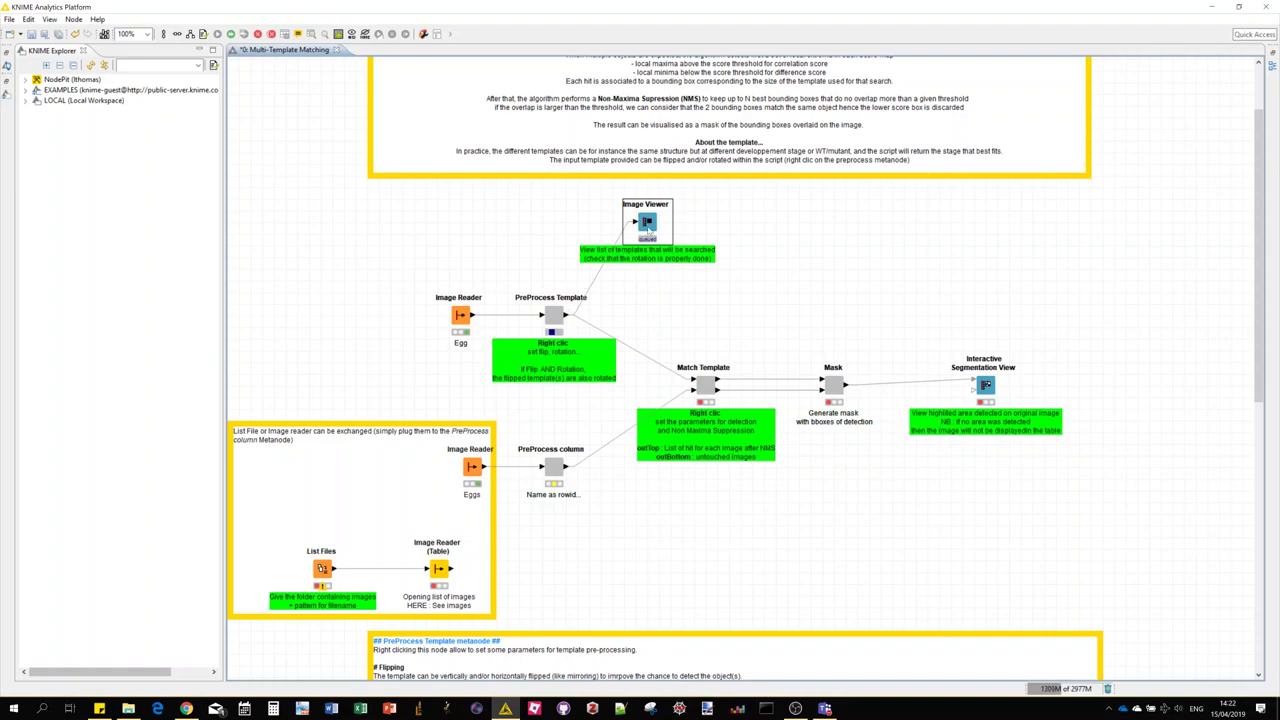
scroll(466, 254, down, 5)
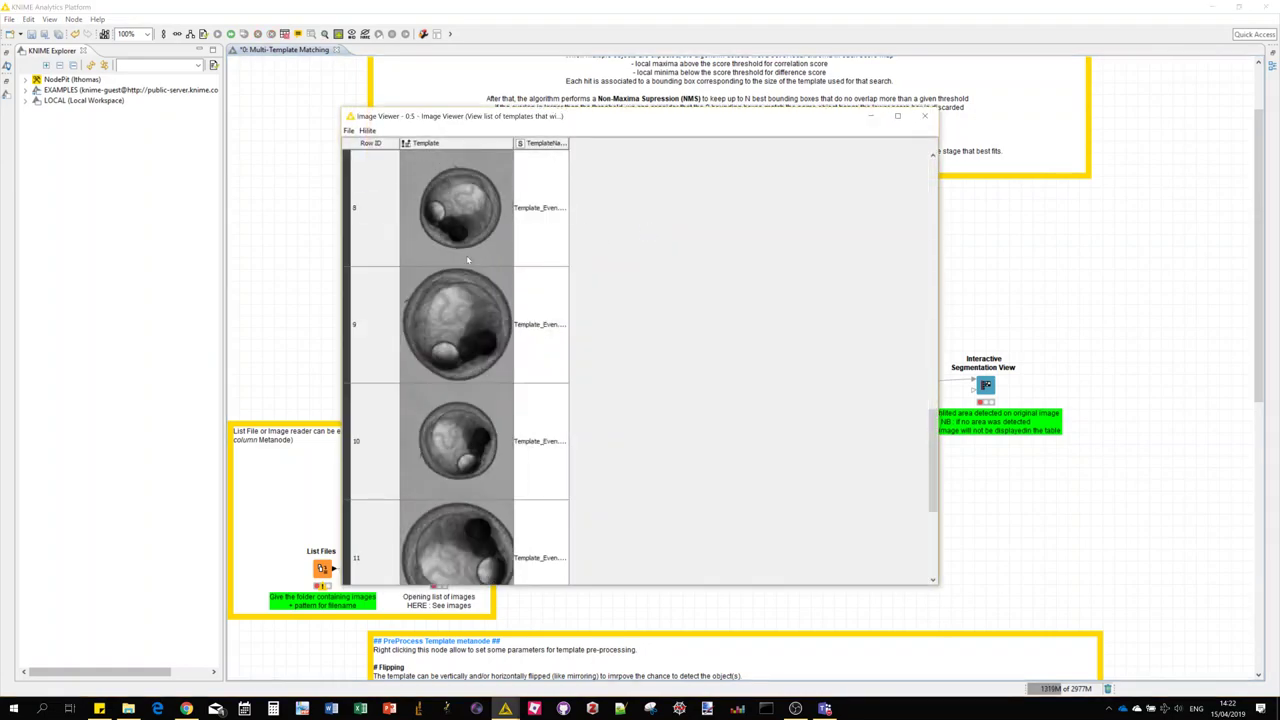
scroll(466, 259, up, 3)
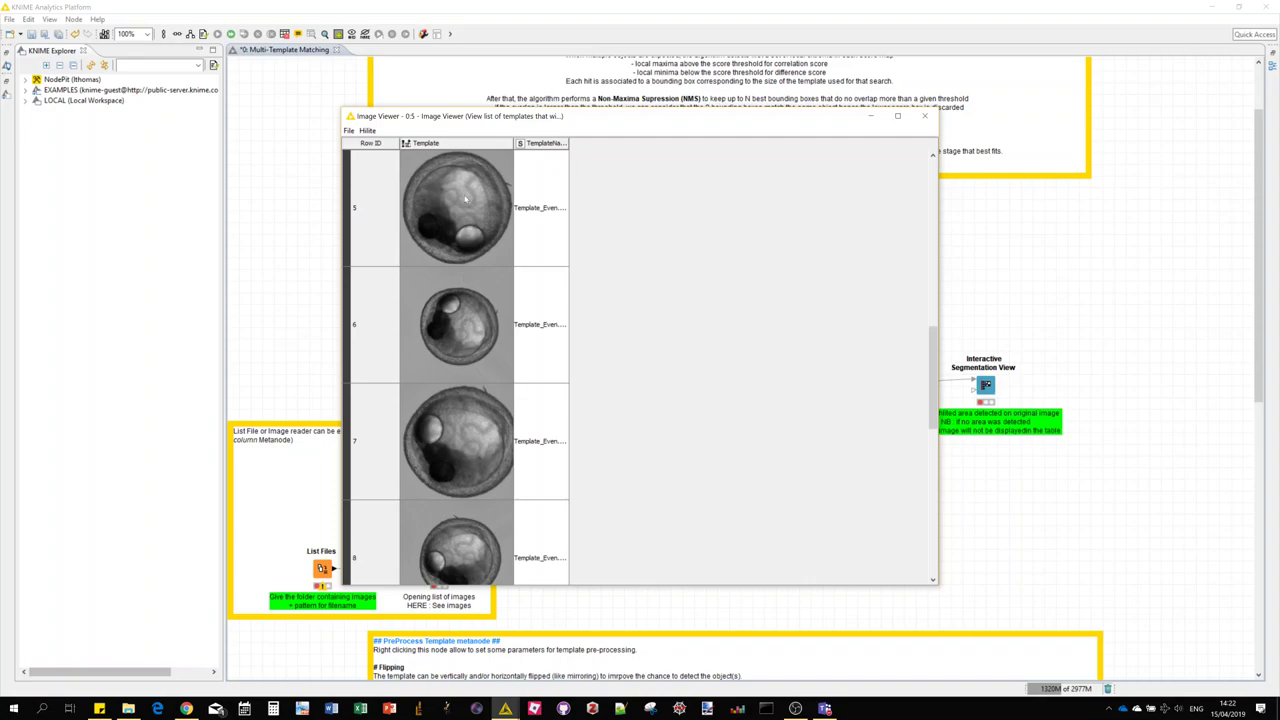
Toggle the Template column's rendering, widen TemplateName, and open row 6's template full-size.
right_click(479, 149)
mouse_move(530, 155)
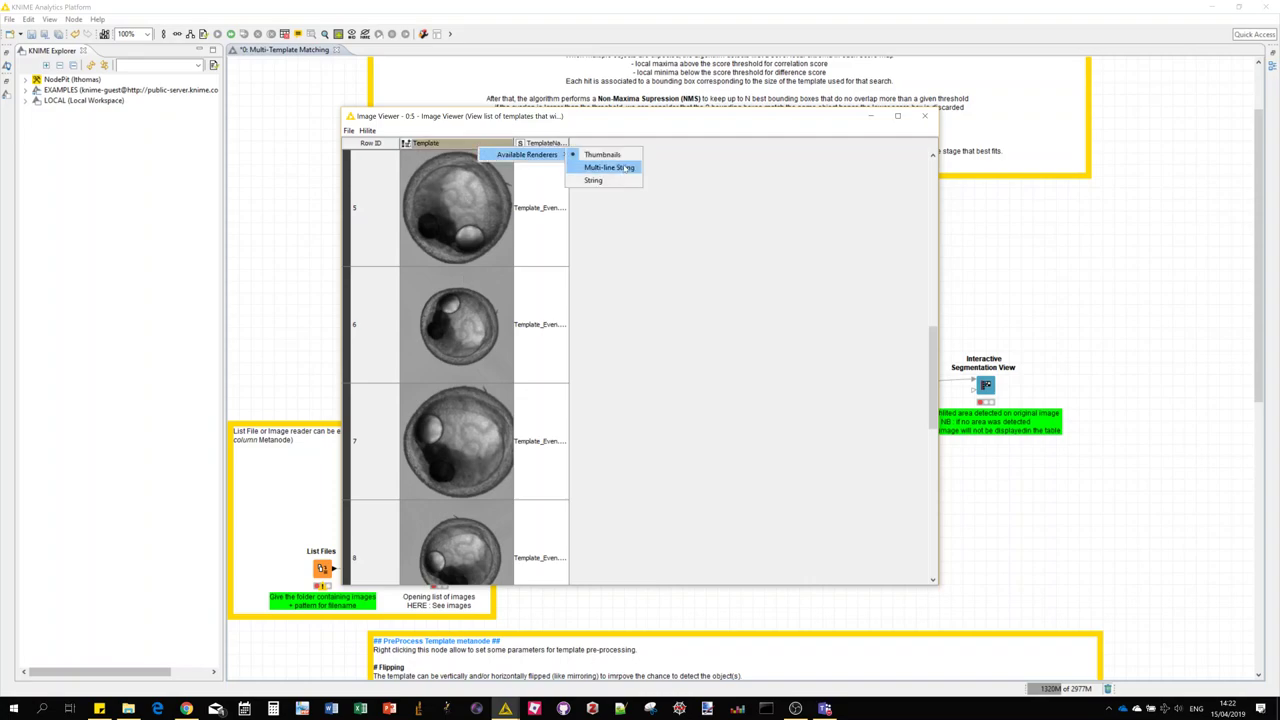
click(609, 167)
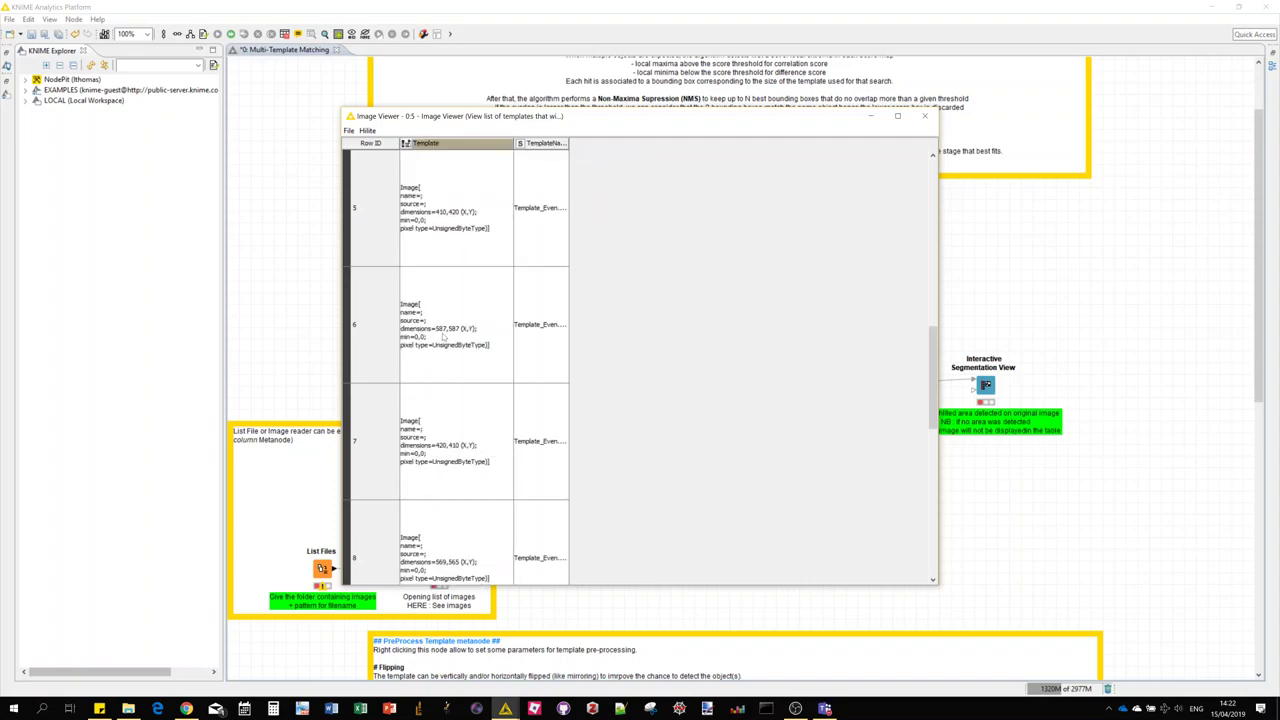
right_click(474, 148)
mouse_move(530, 152)
click(599, 152)
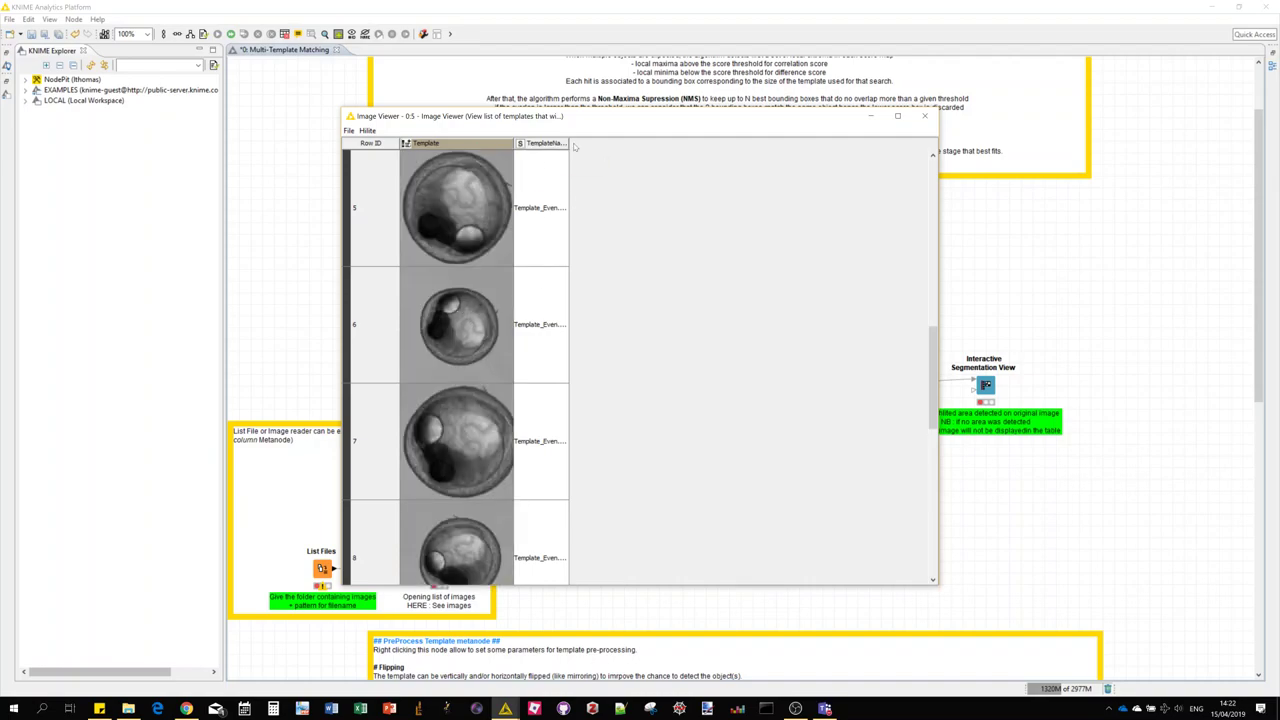
drag(569, 145, 700, 160)
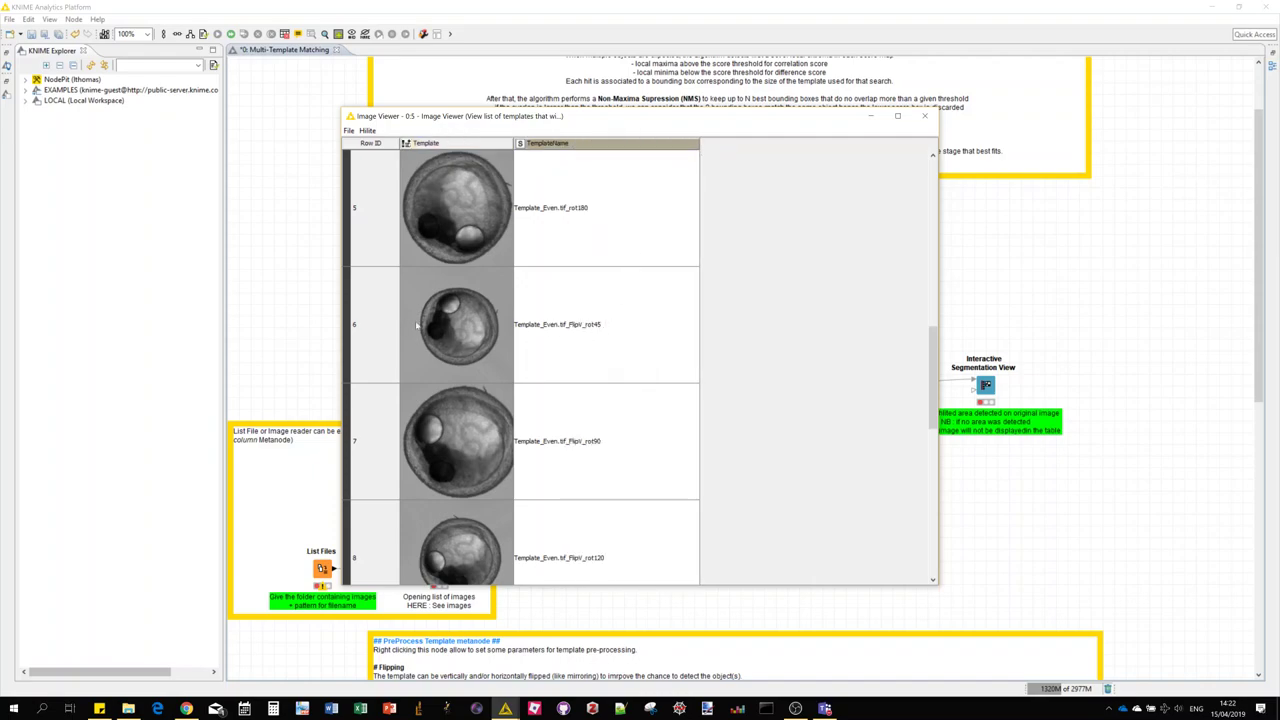
double_click(470, 320)
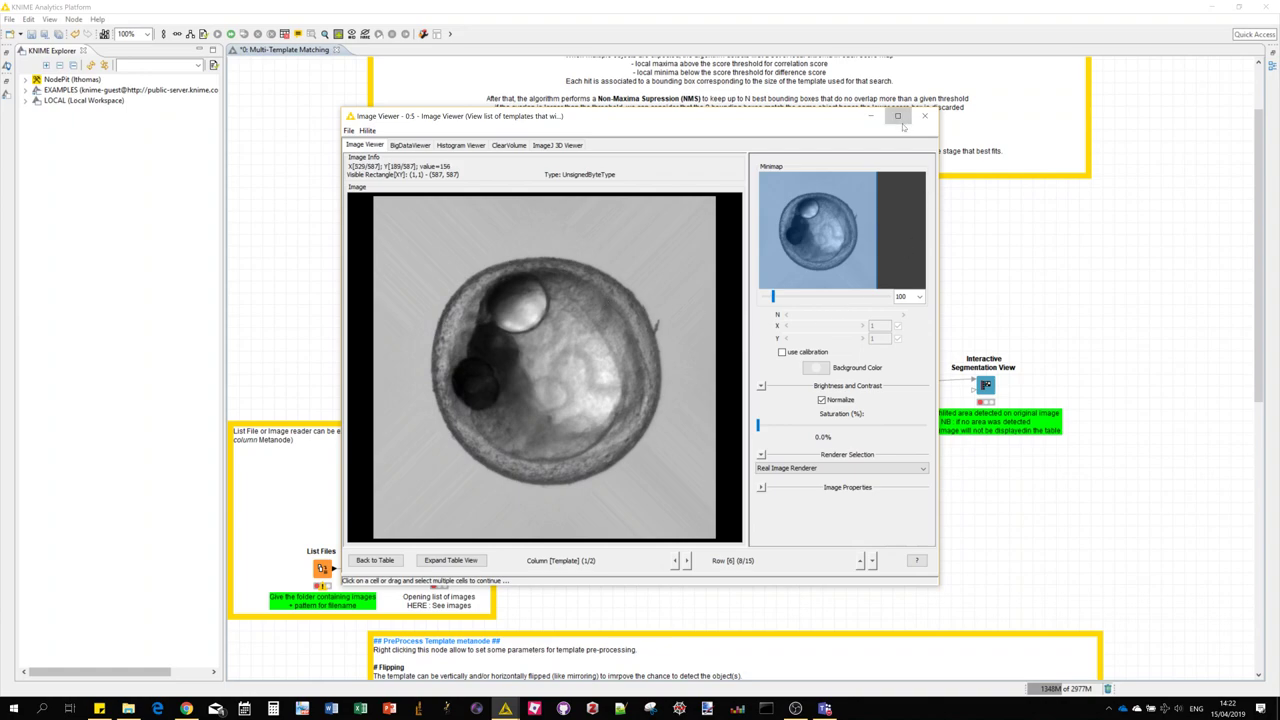
Maximize the viewer and zoom into the flipped, 45°-rotated egg template.
click(897, 116)
scroll(617, 298, up, 1)
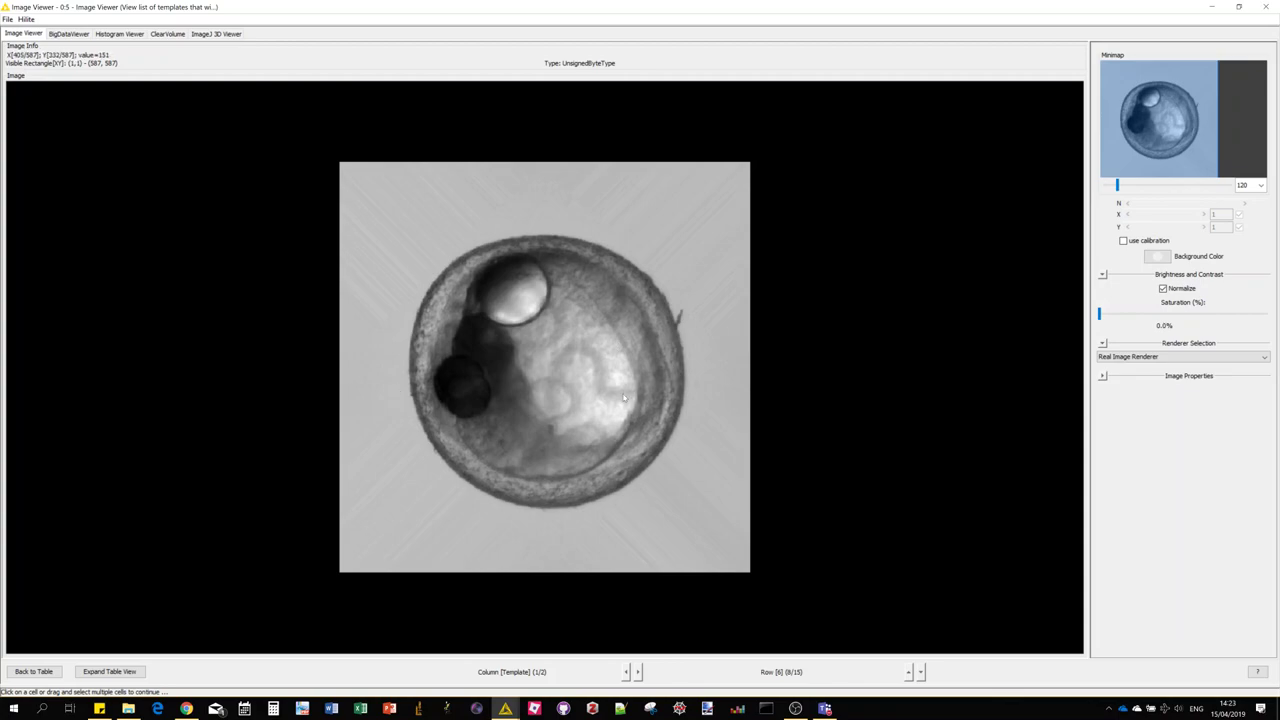
Set Match Template's maximal number of templates to 4, then execute the Interactive Segmentation View.
click(1263, 7)
click(706, 390)
right_click(707, 394)
click(740, 83)
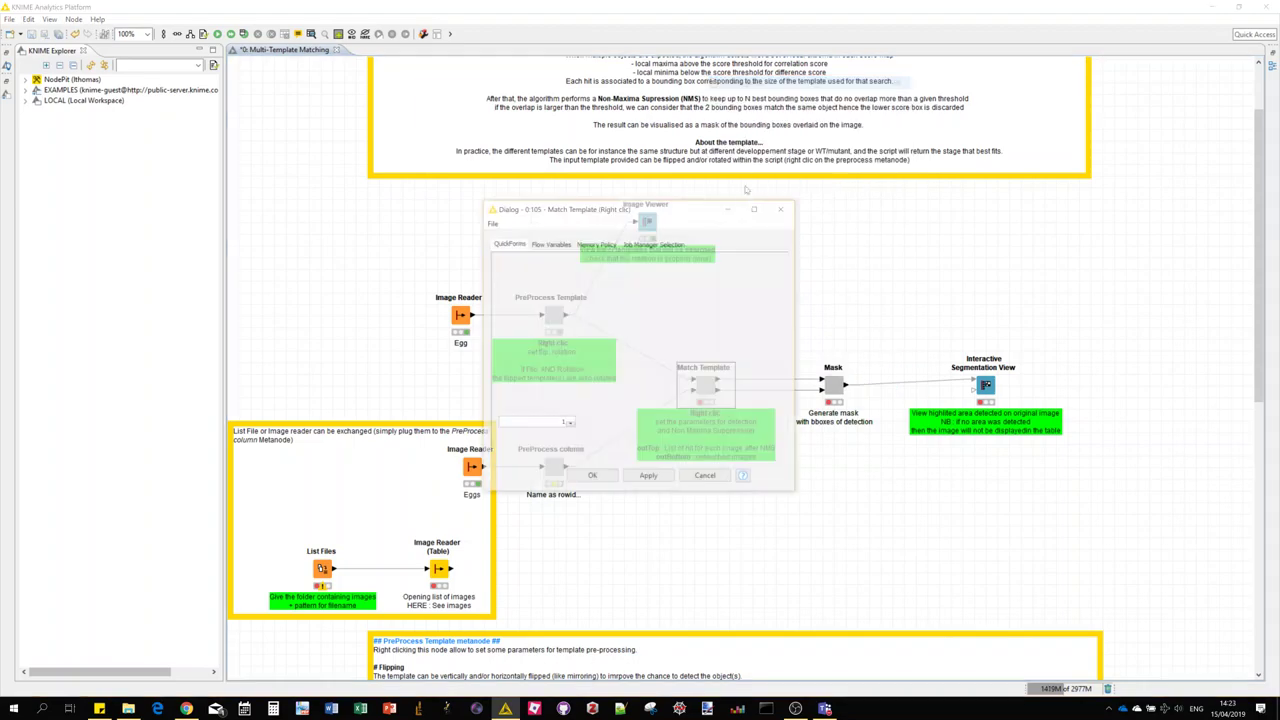
text(4)
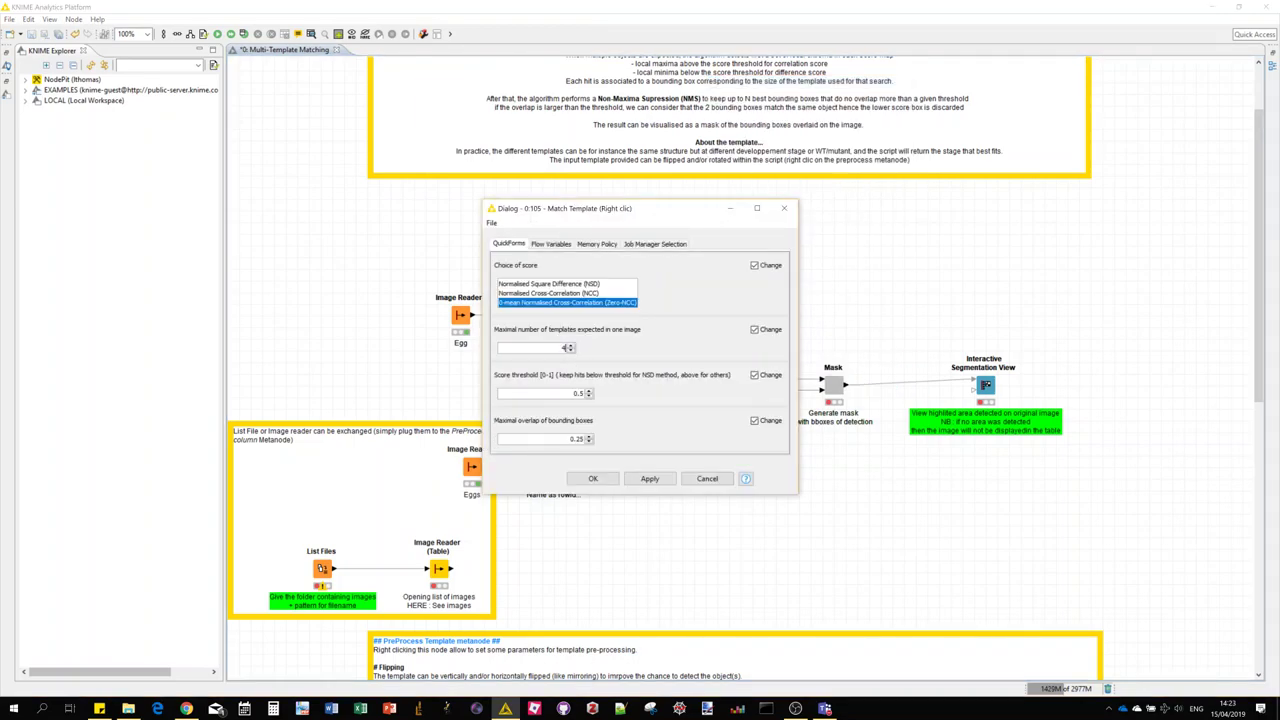
click(593, 479)
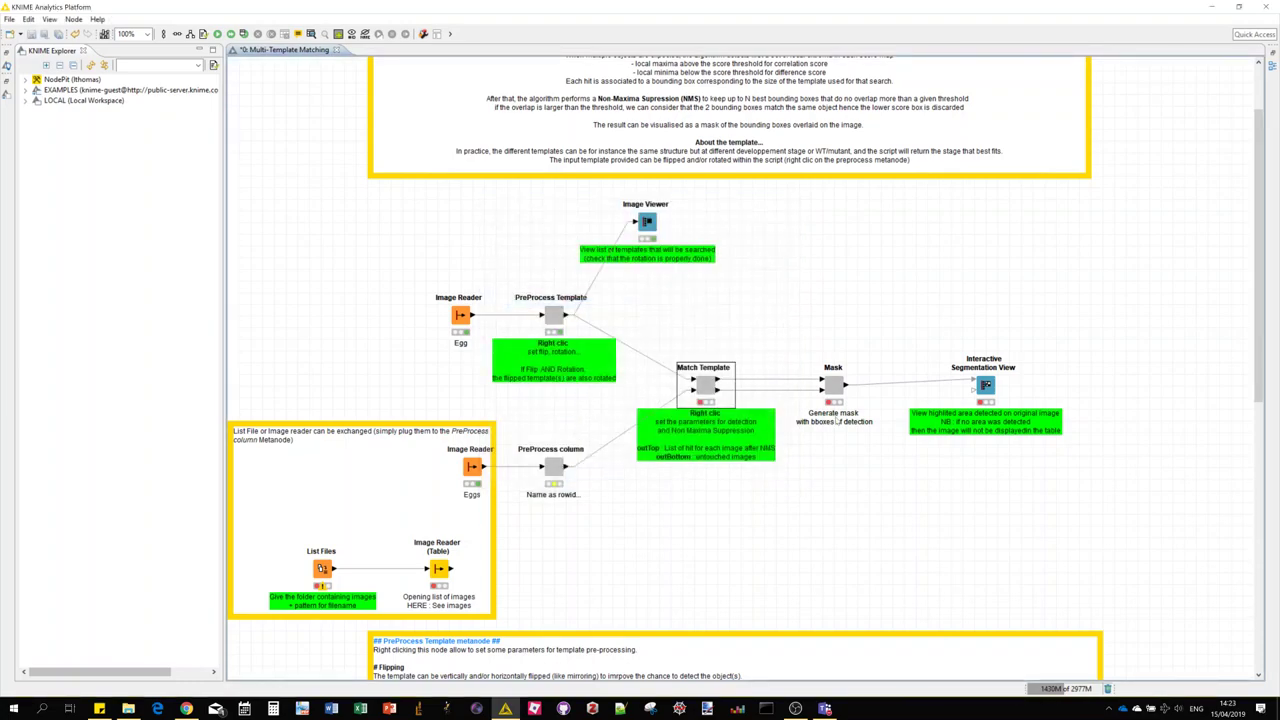
right_click(989, 389)
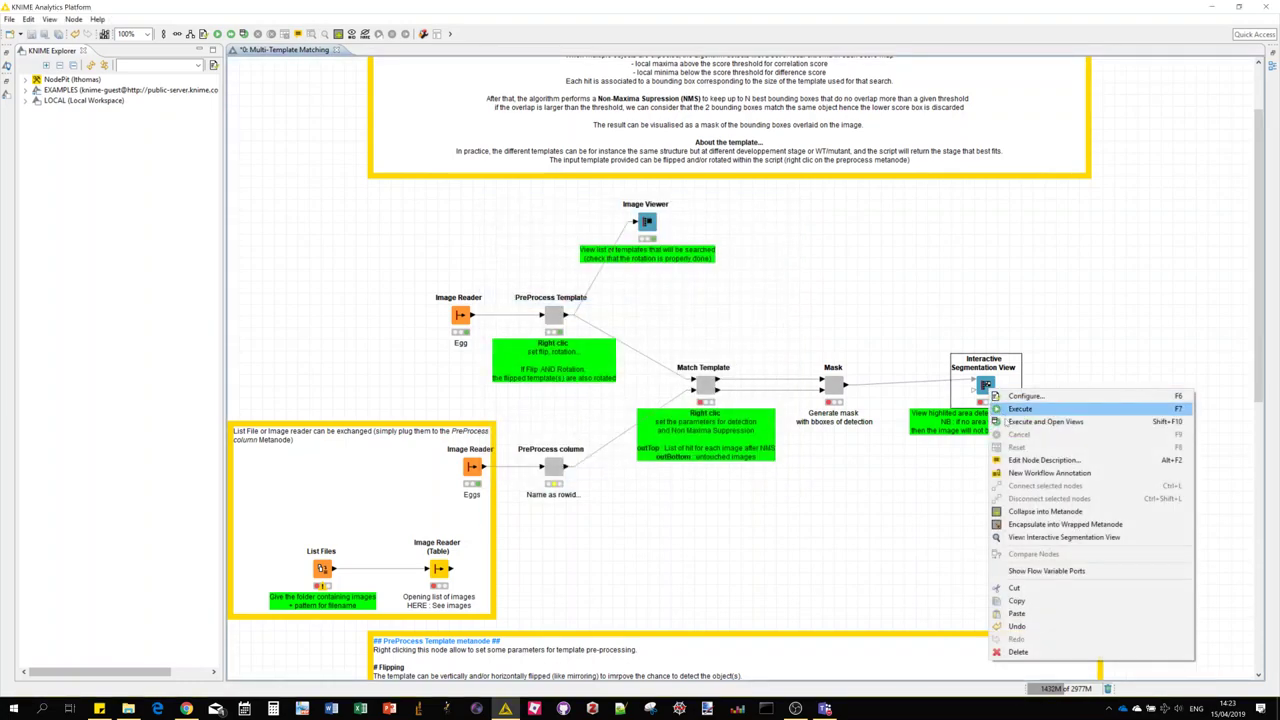
click(1009, 422)
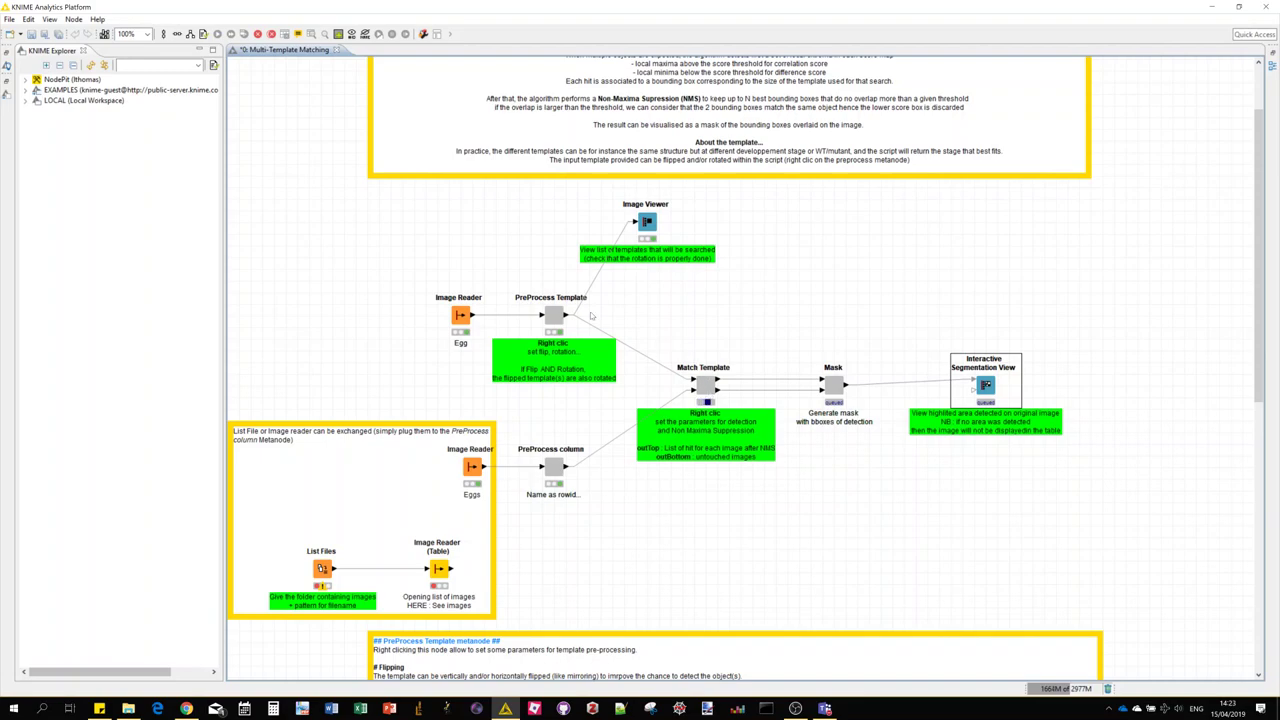
Wait while the egg workflow executes until the Interactive Segmentation View opens.
click(705, 385)
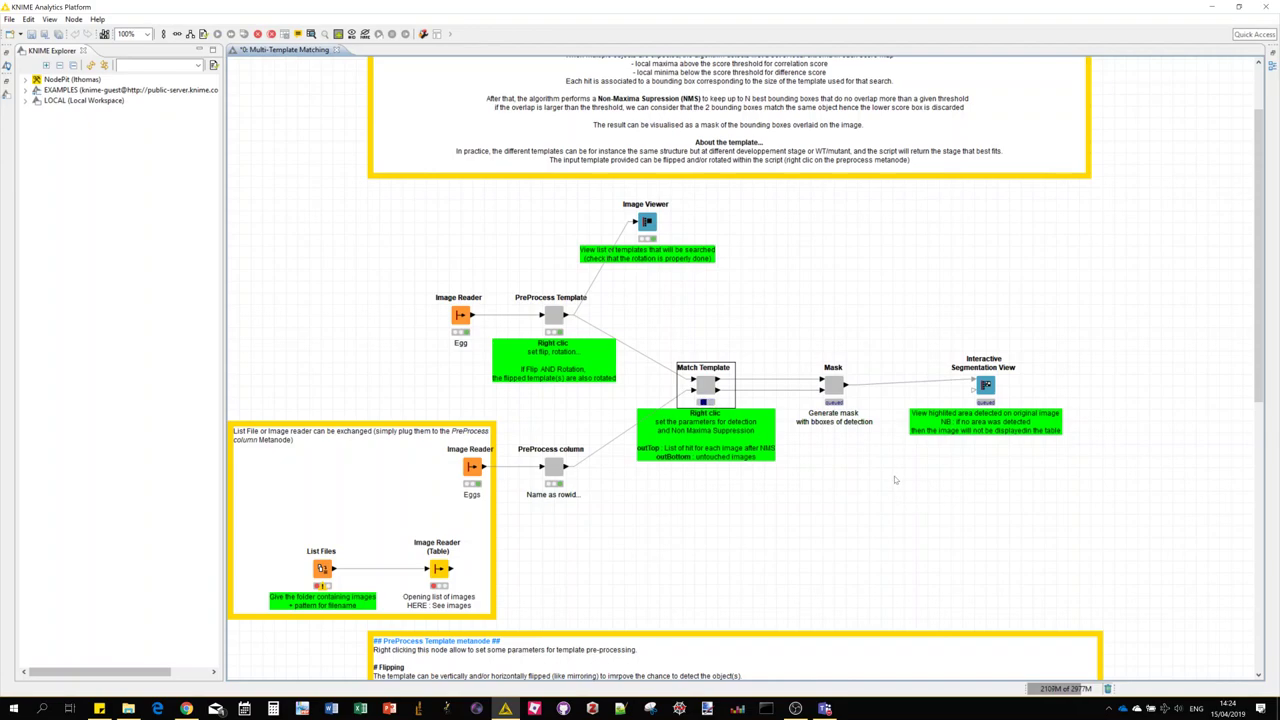
scroll(895, 480, down, 3)
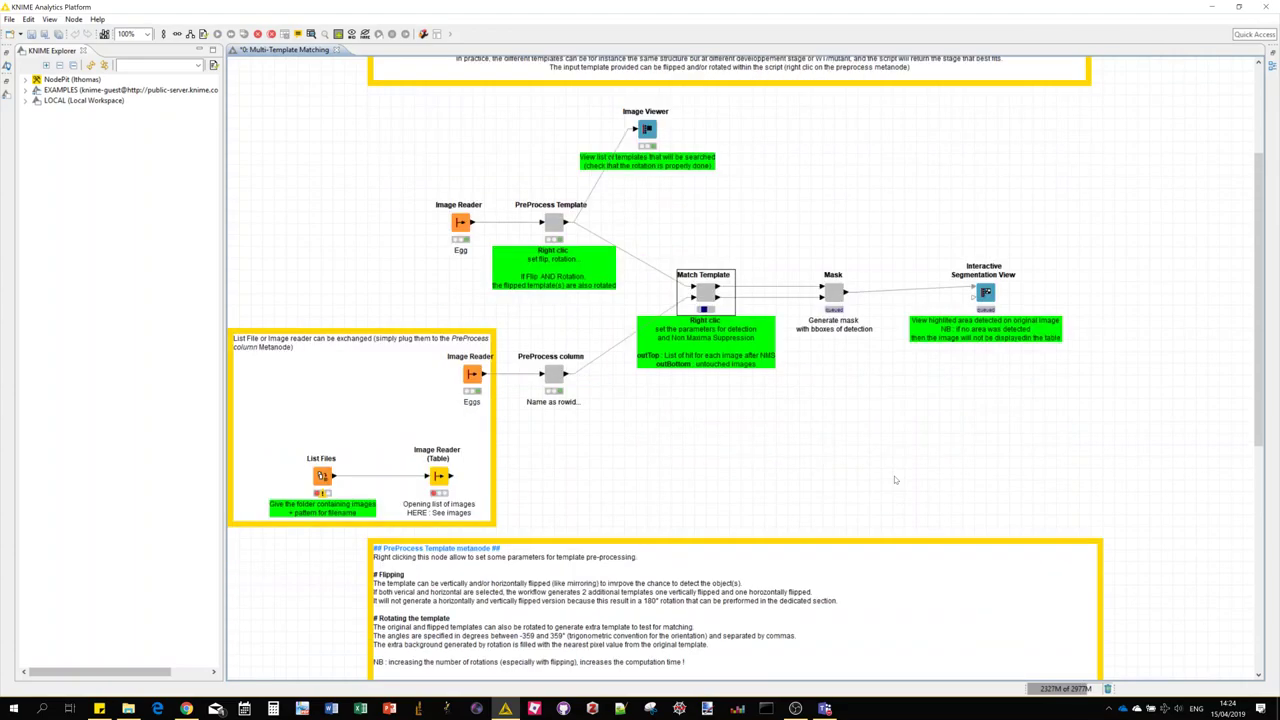
scroll(895, 480, up, 6)
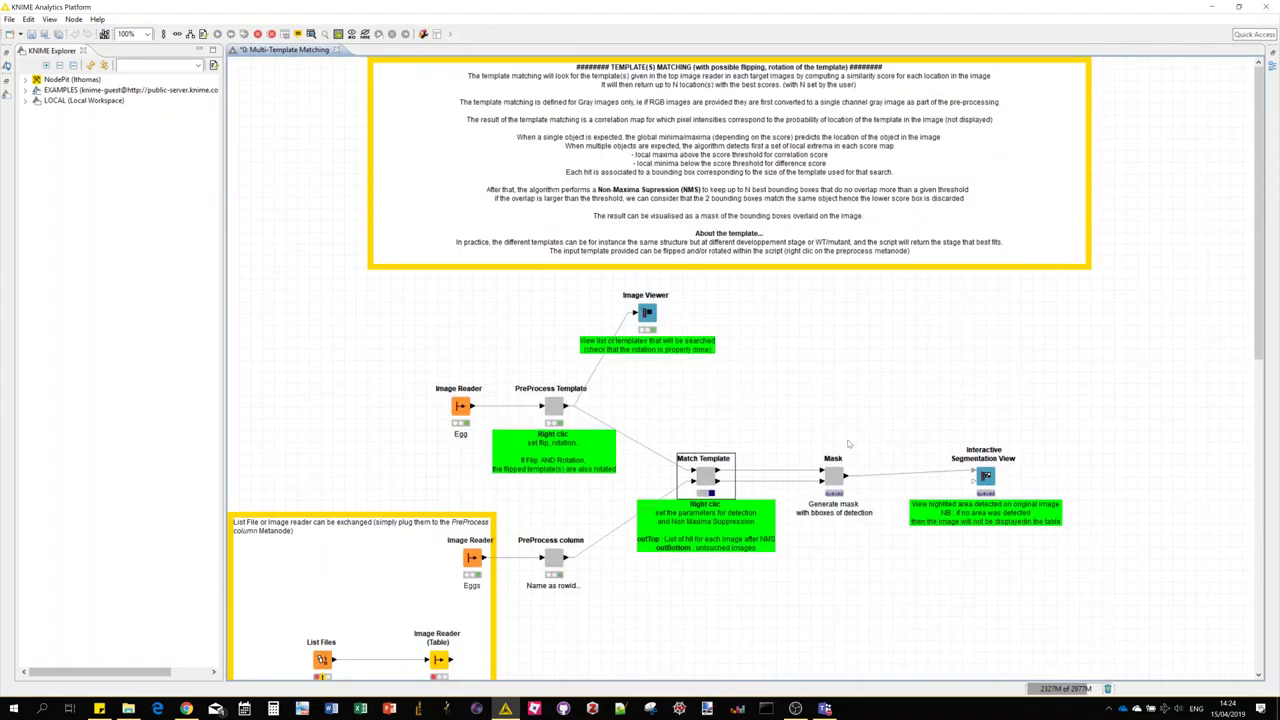
scroll(846, 445, down, 18)
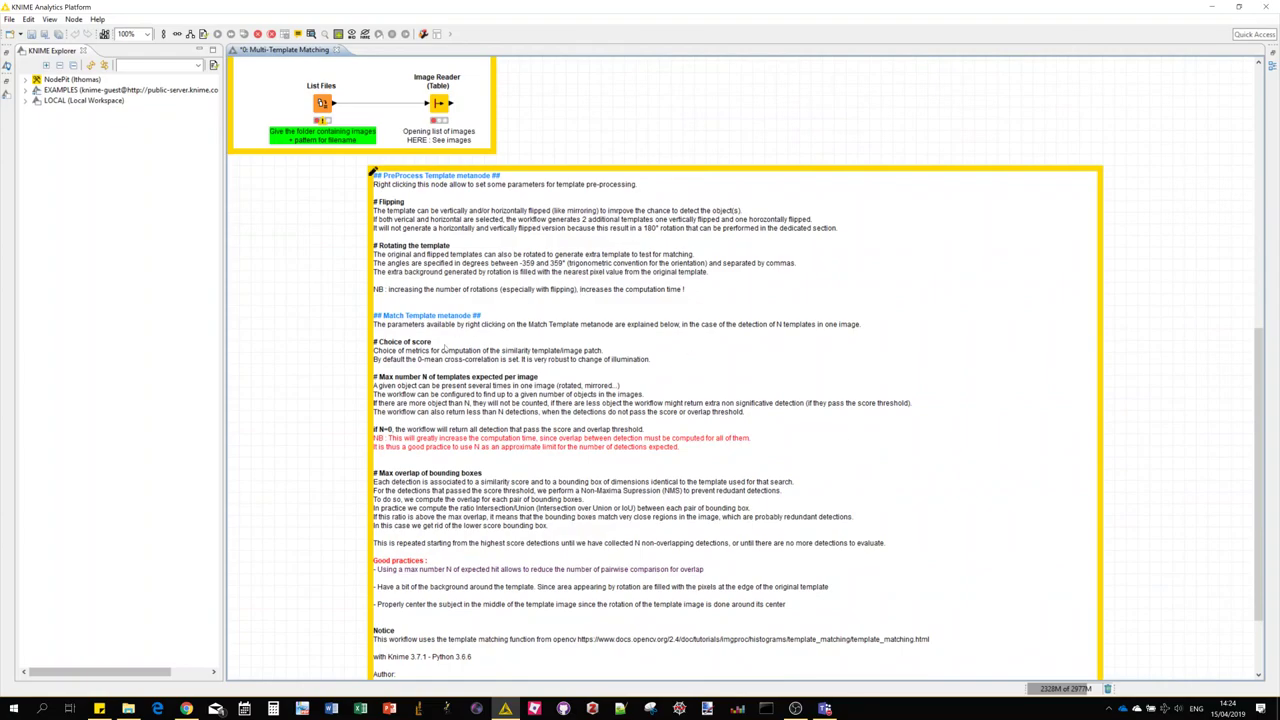
scroll(790, 443, up, 15)
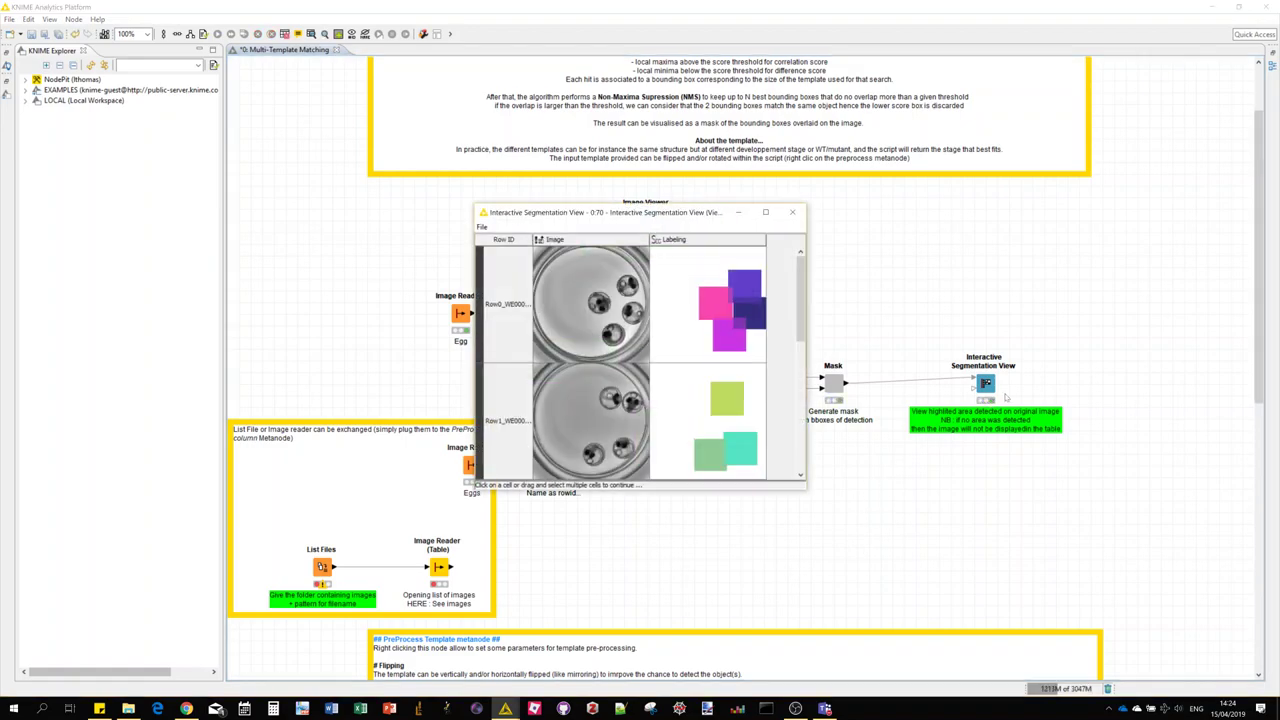
Open egg image 1 full-screen and step through images 2–5 with their coloured detection boxes.
click(627, 303)
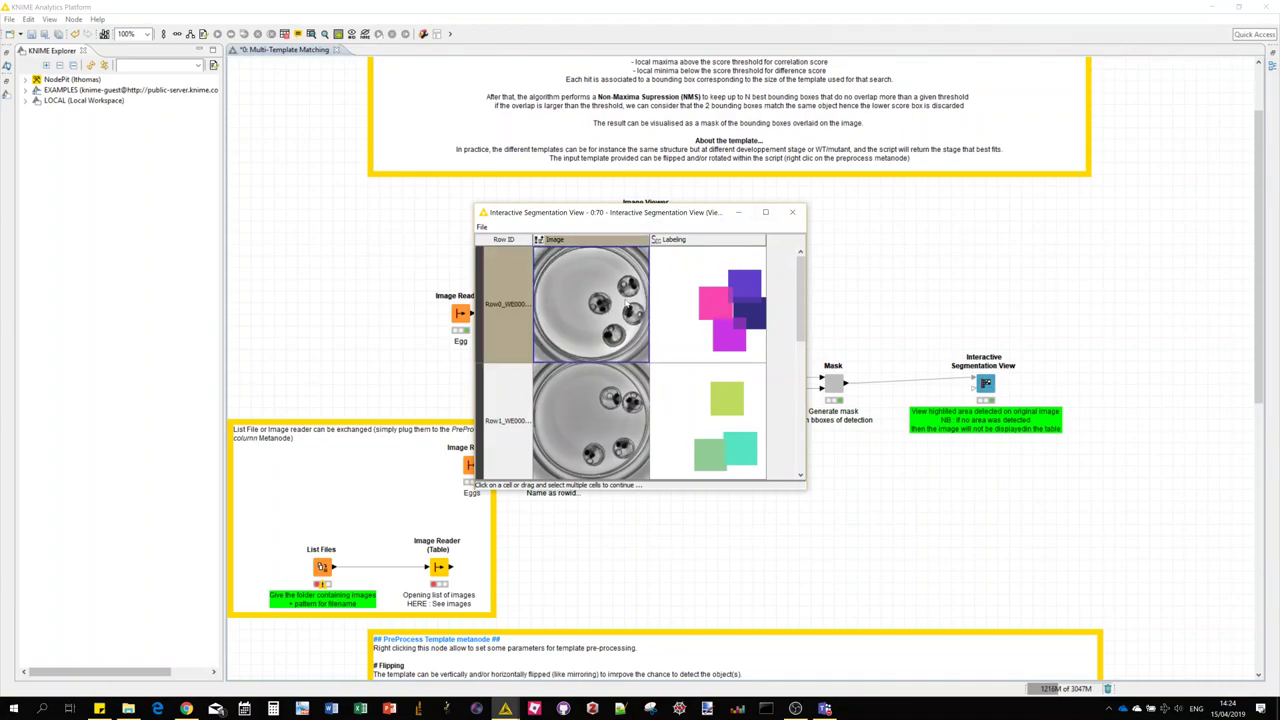
click(765, 212)
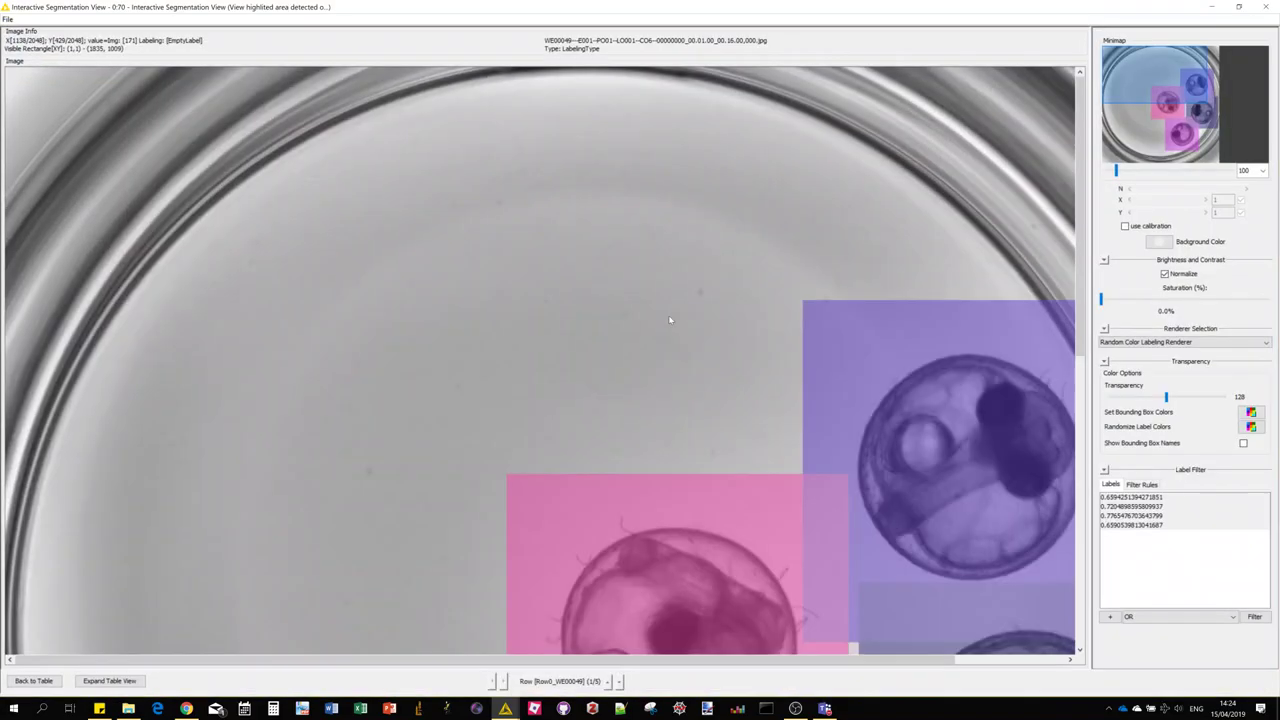
click(619, 681)
click(619, 681)
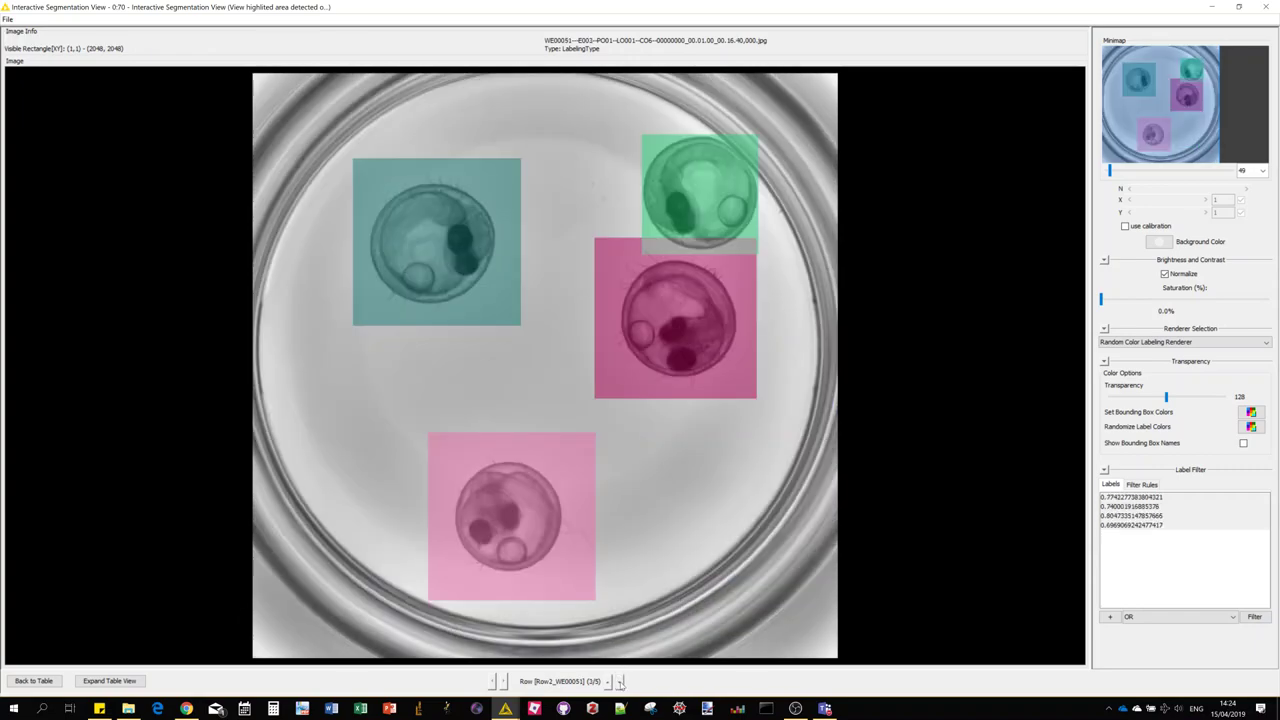
click(619, 681)
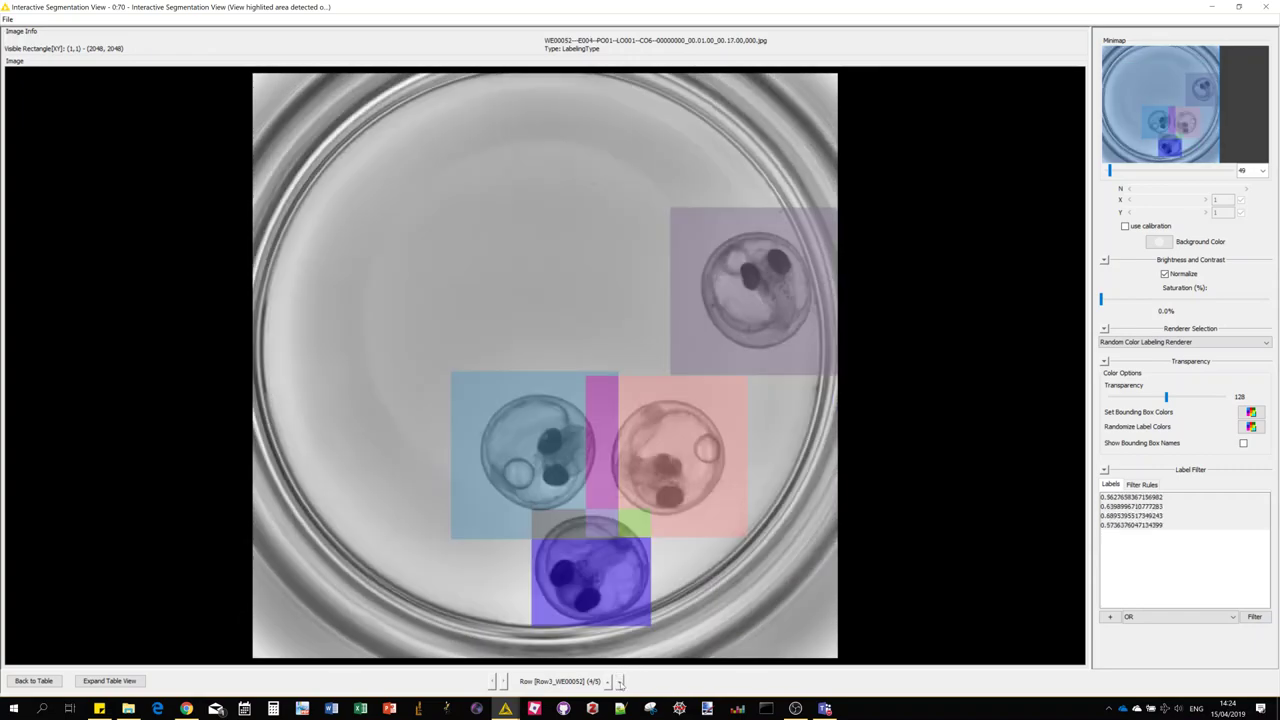
click(619, 681)
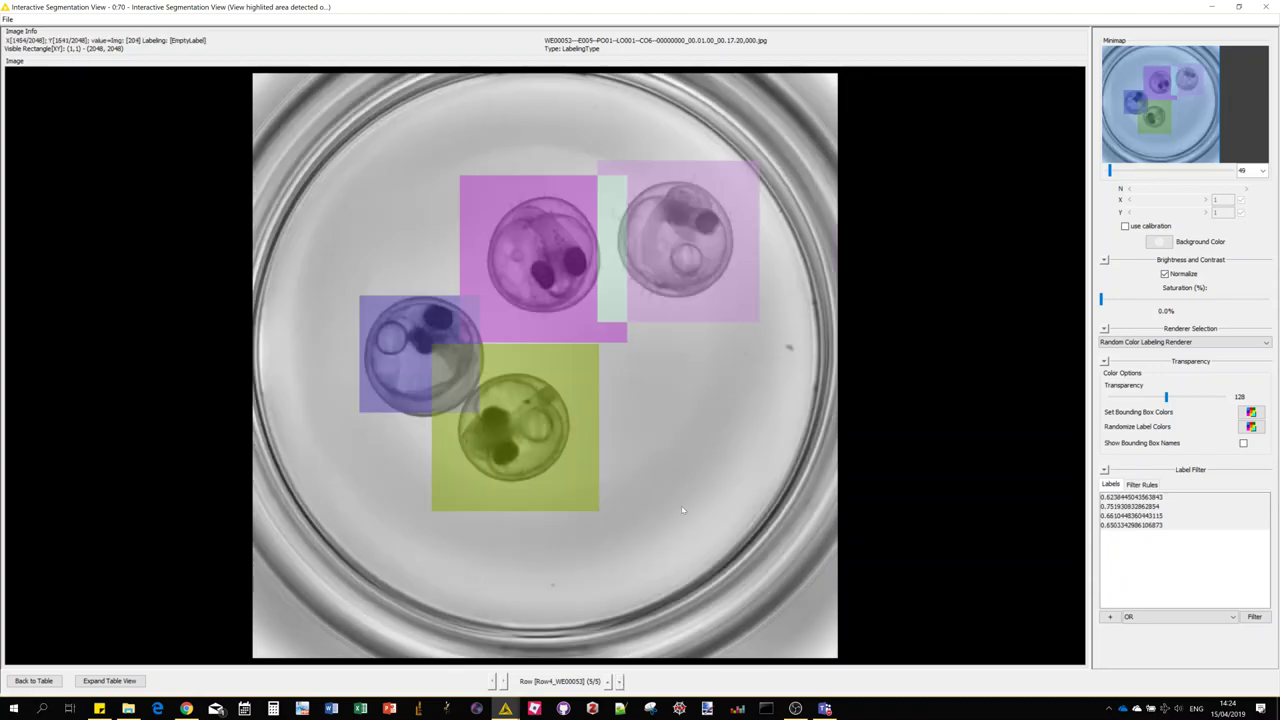
Close the Interactive Segmentation View and deselect the Match Template node.
click(1267, 7)
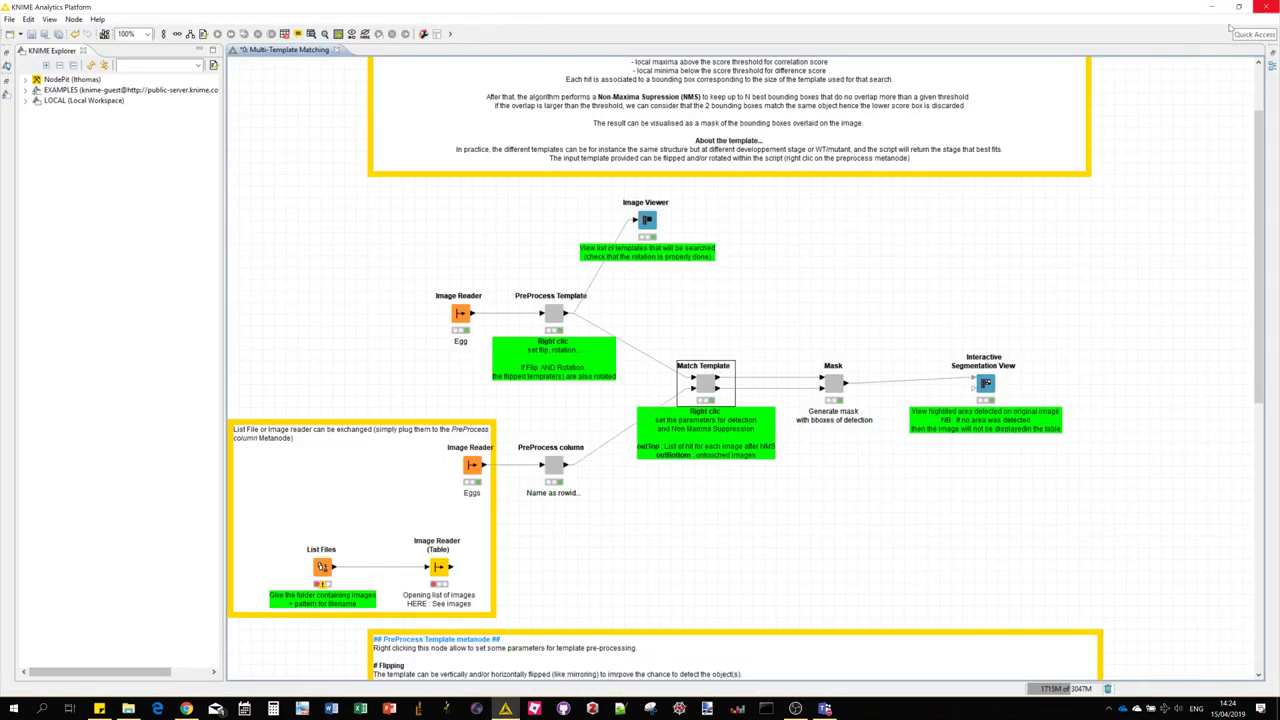
click(841, 284)
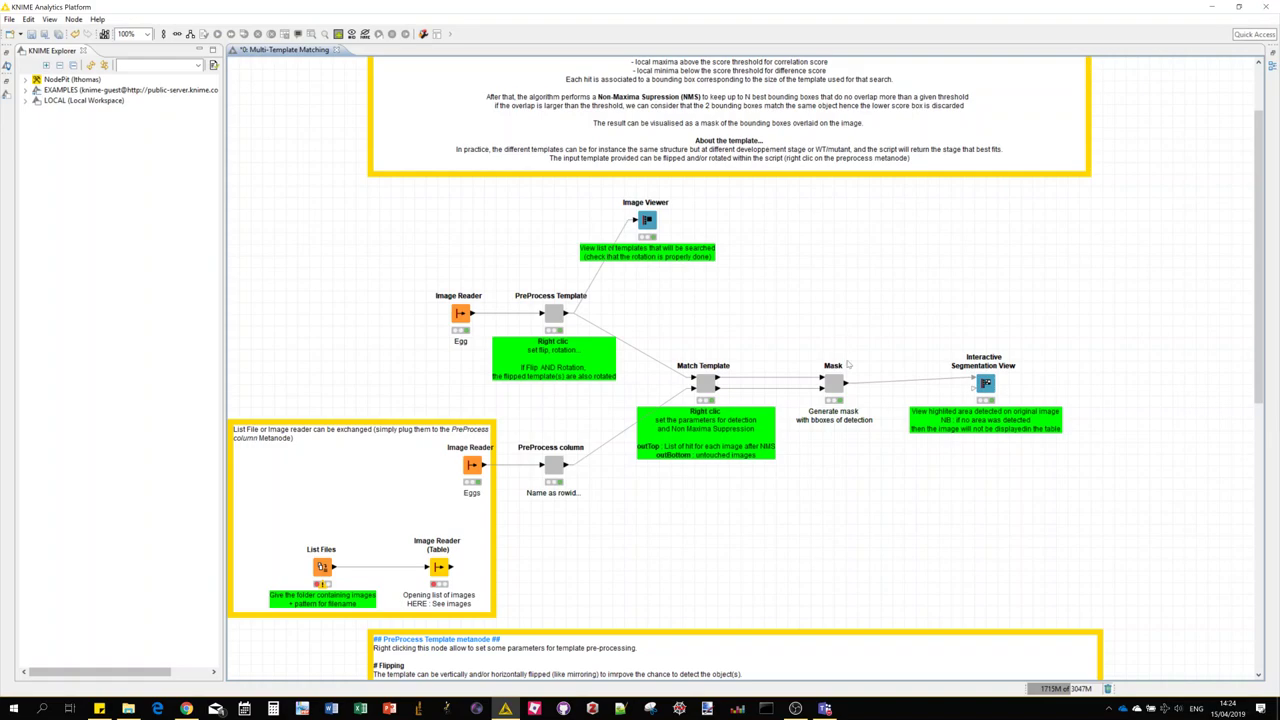